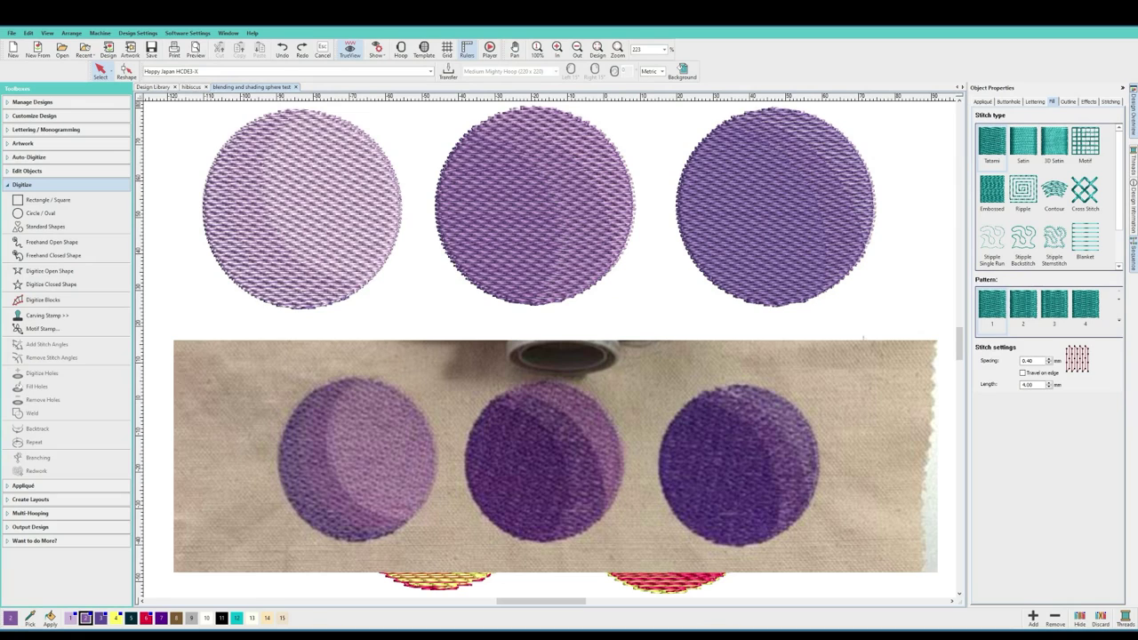
# Step: Digitize a filled rectangle about 34 by 30 mm in thread colour 3 above the purple spheres
pyautogui.moveTo(959, 345); pyautogui.dragTo(960, 343)
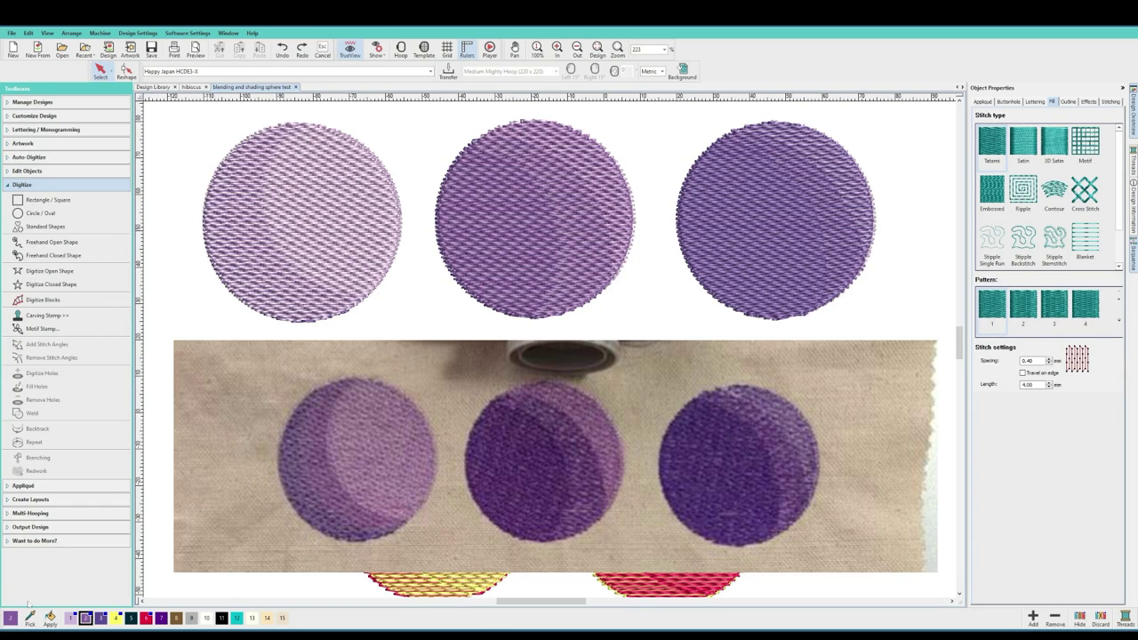
pyautogui.moveTo(960, 342); pyautogui.dragTo(961, 328)
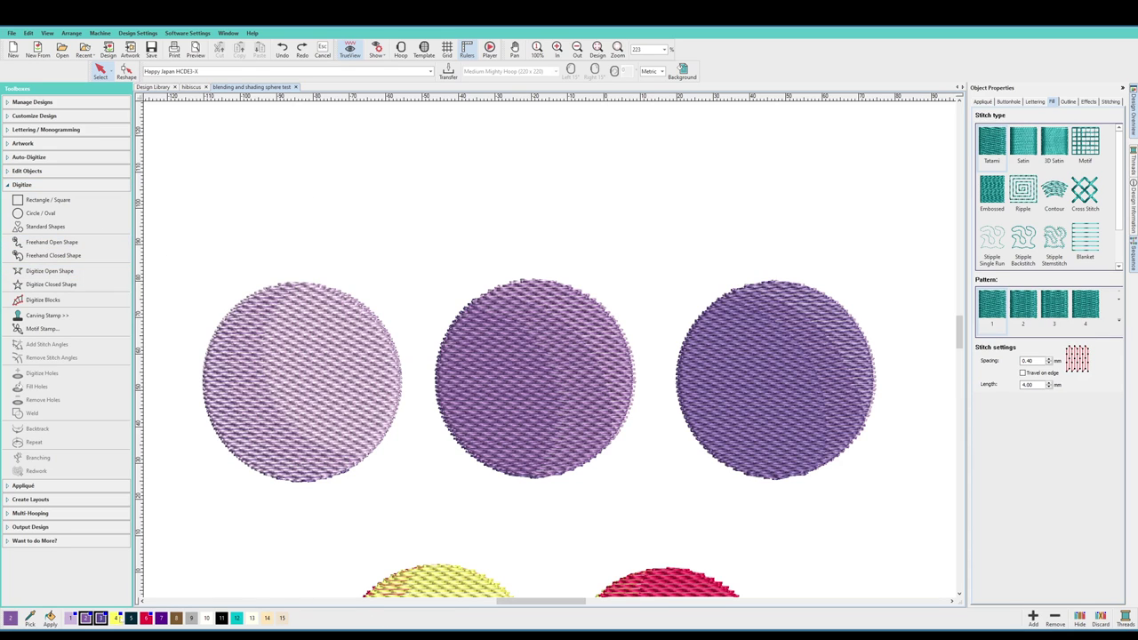
pyautogui.click(101, 617)
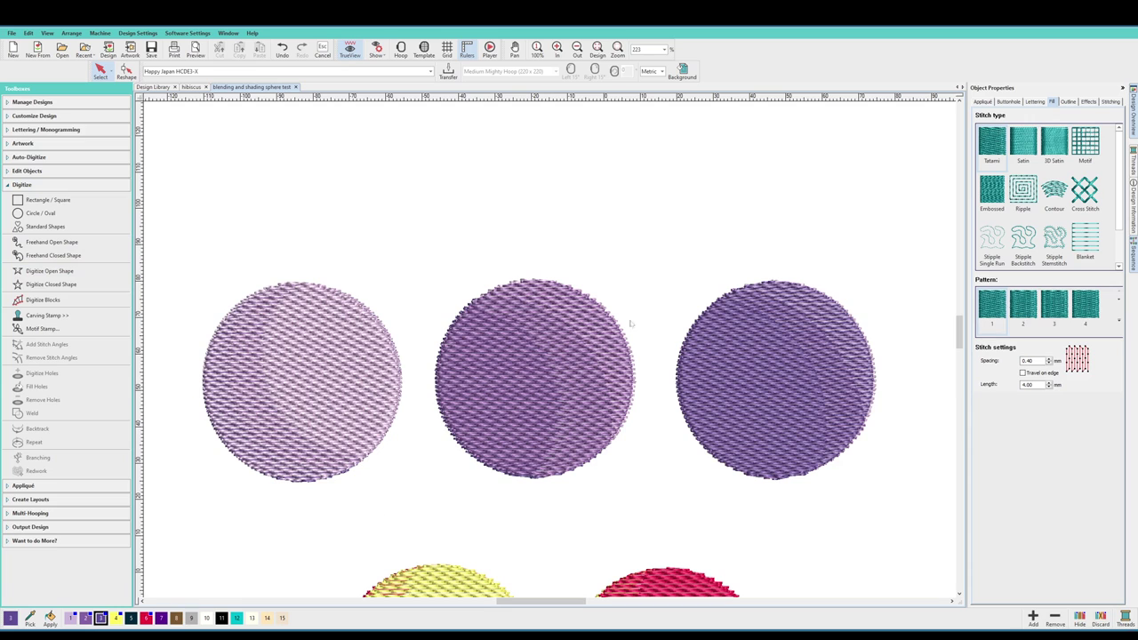
pyautogui.click(48, 199)
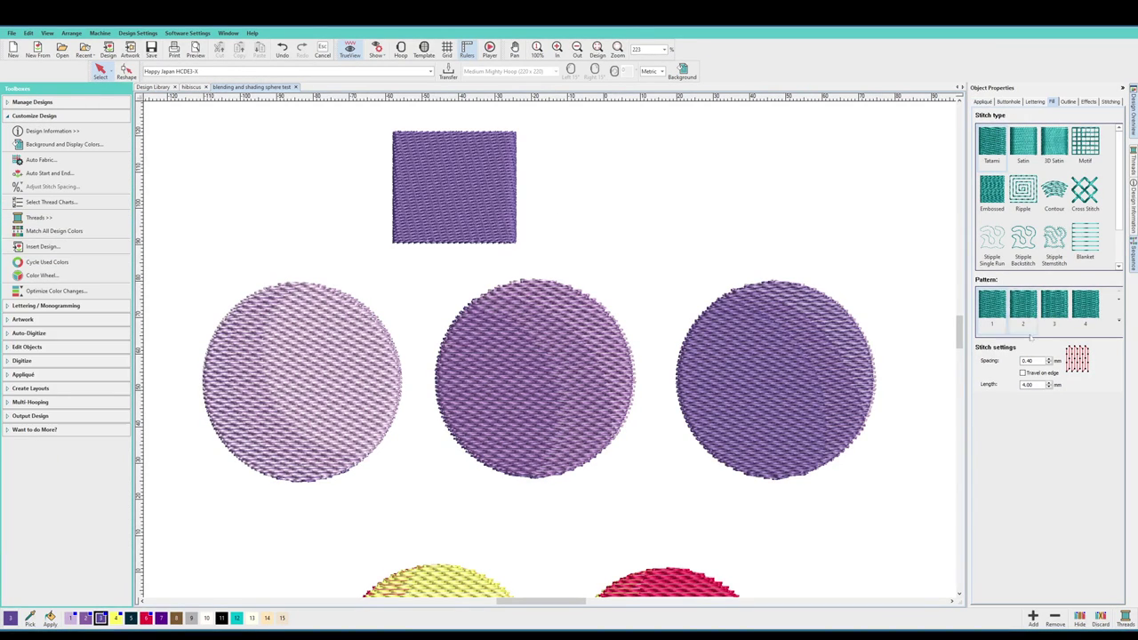
# Step: Set the new rectangle's Tatami fill spacing to 1.20 mm
pyautogui.doubleClick(1027, 360)
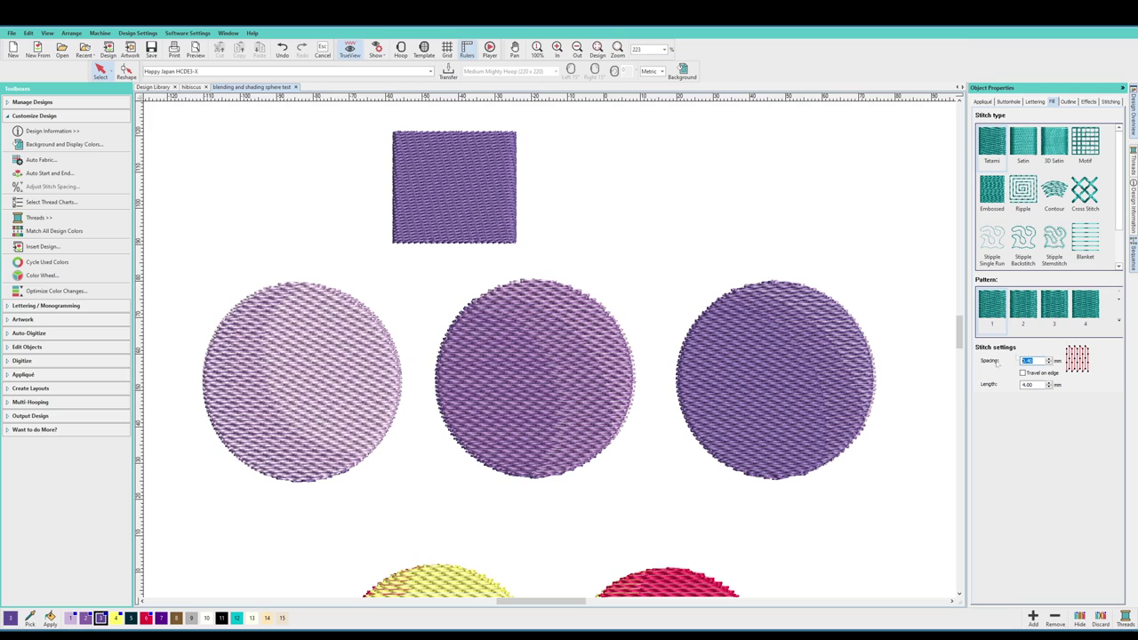
pyautogui.click(420, 195)
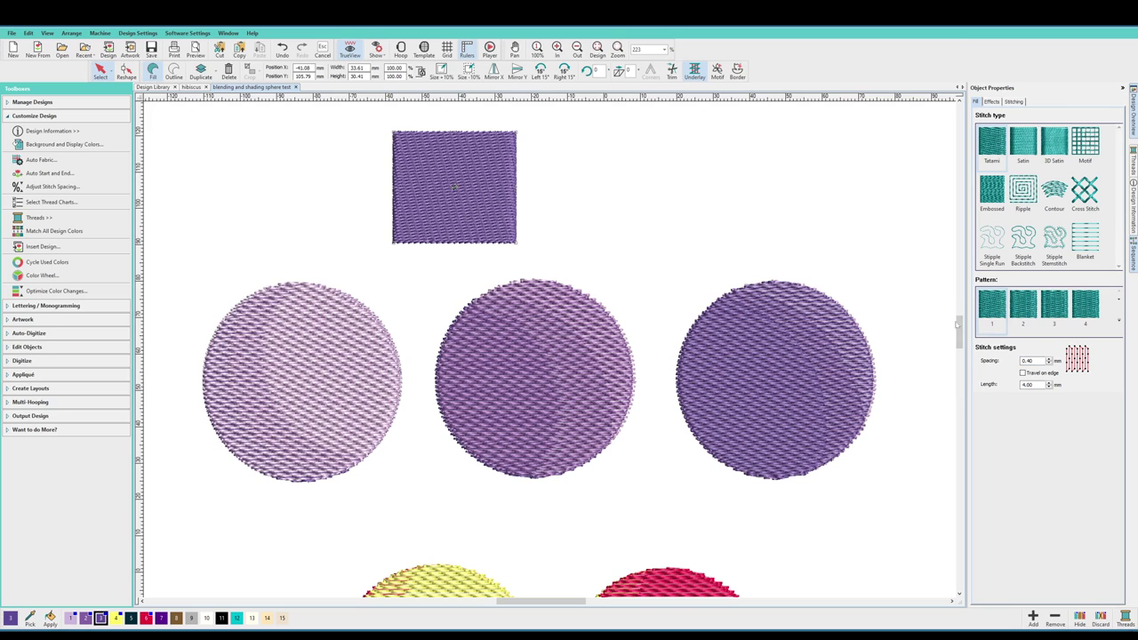
pyautogui.scroll(1, 958, 329)
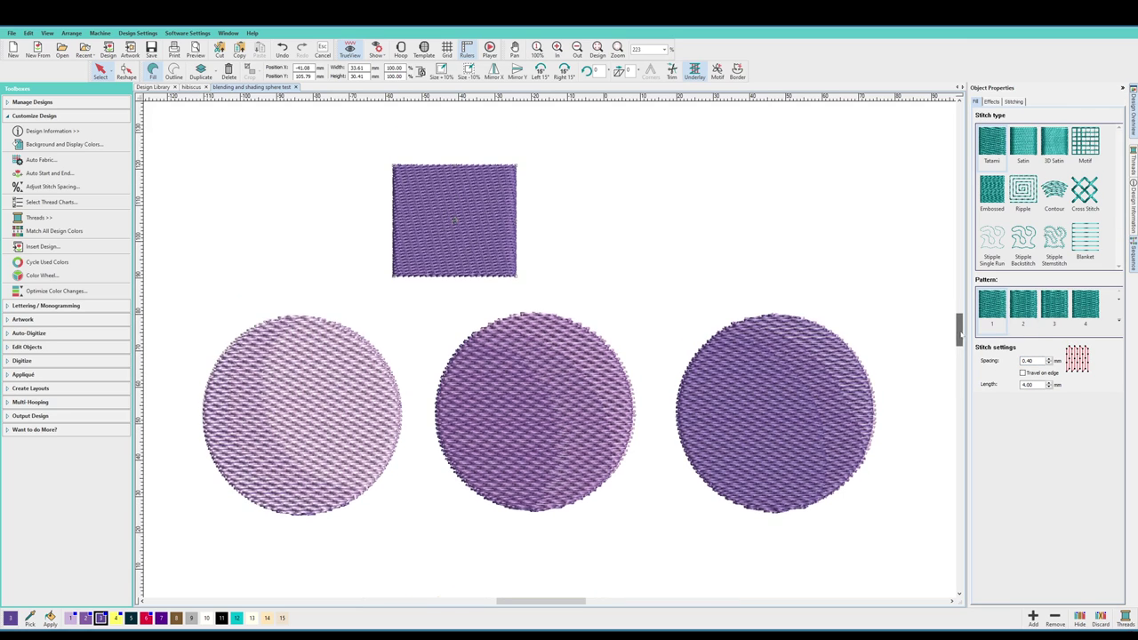
pyautogui.doubleClick(1028, 360)
pyautogui.write('1.2')
pyautogui.press('Return')
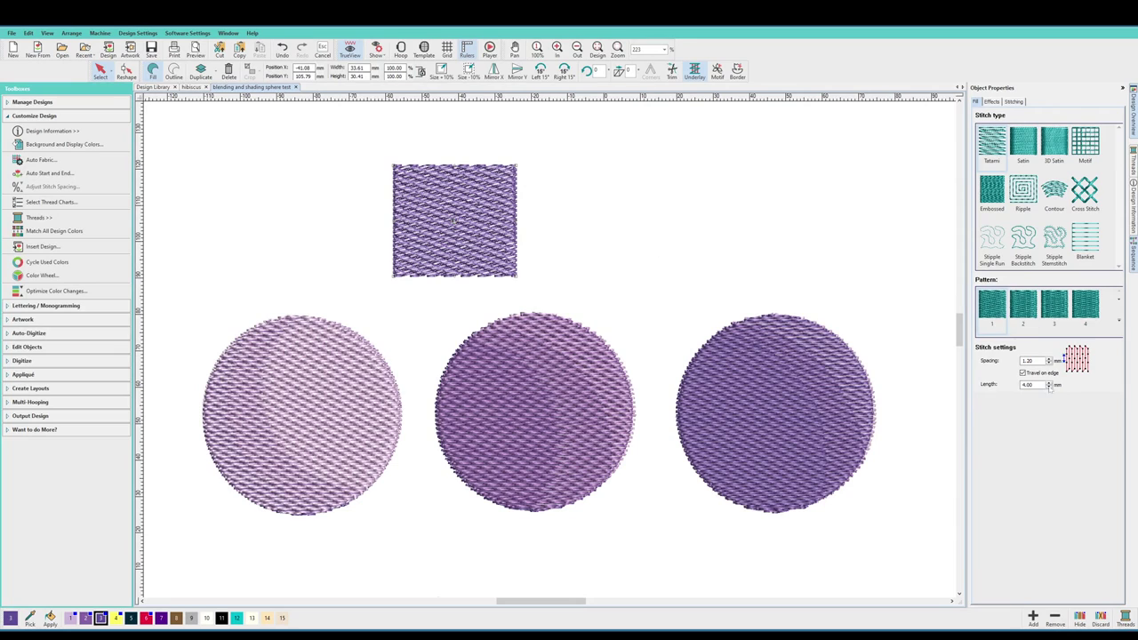
# Step: Turn off Travel on edge and Underlay 1 for the rectangle
pyautogui.click(1022, 372)
pyautogui.click(1013, 102)
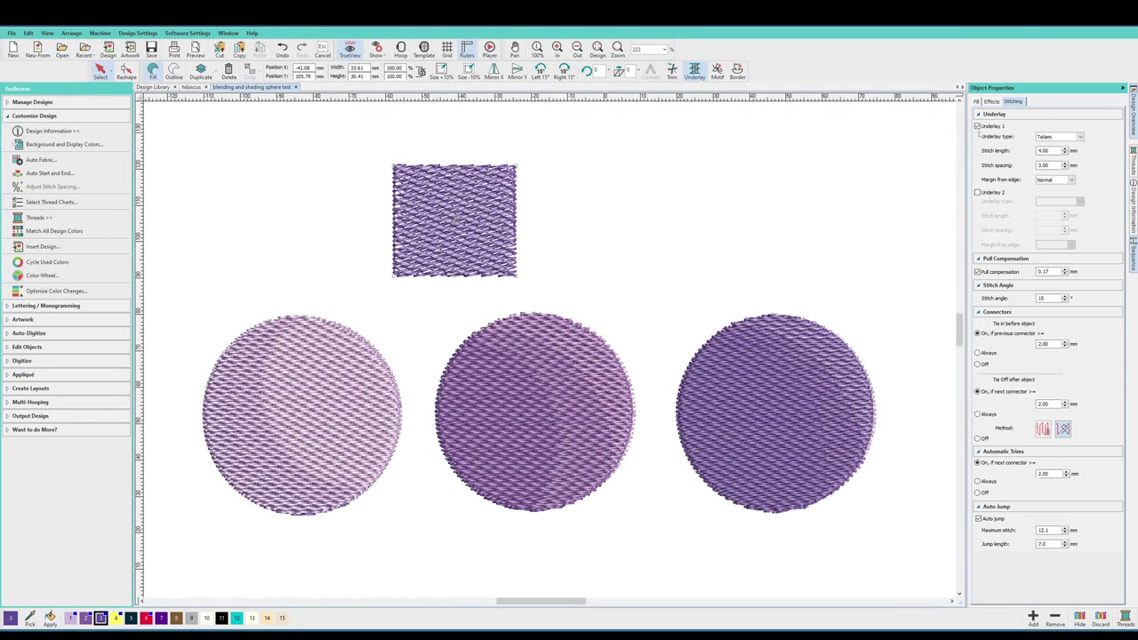
pyautogui.click(976, 127)
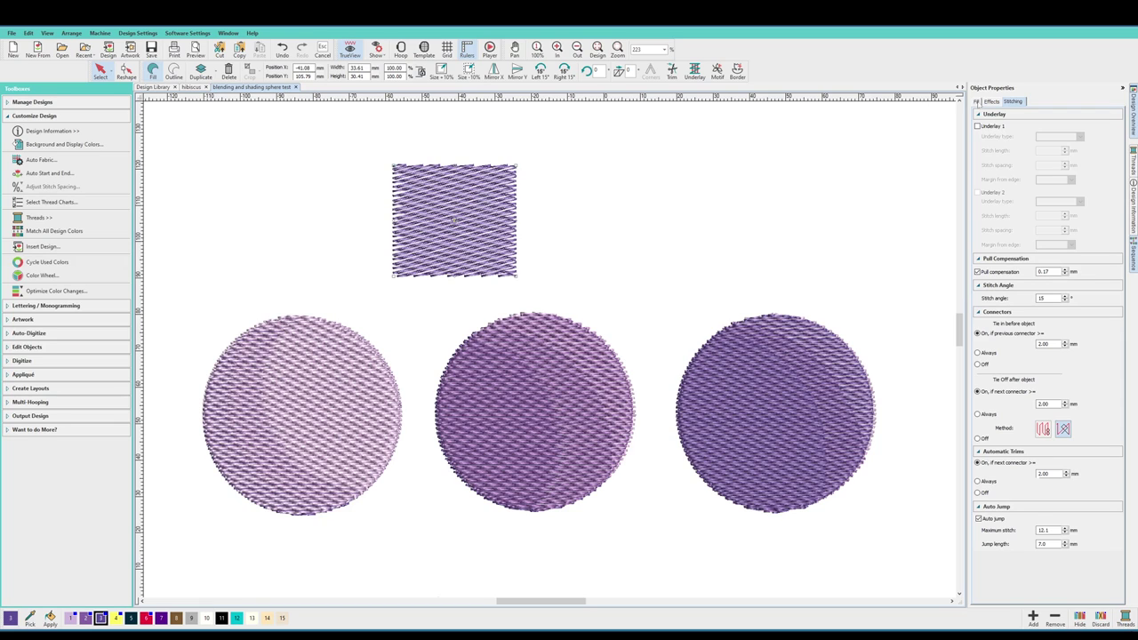
pyautogui.click(977, 102)
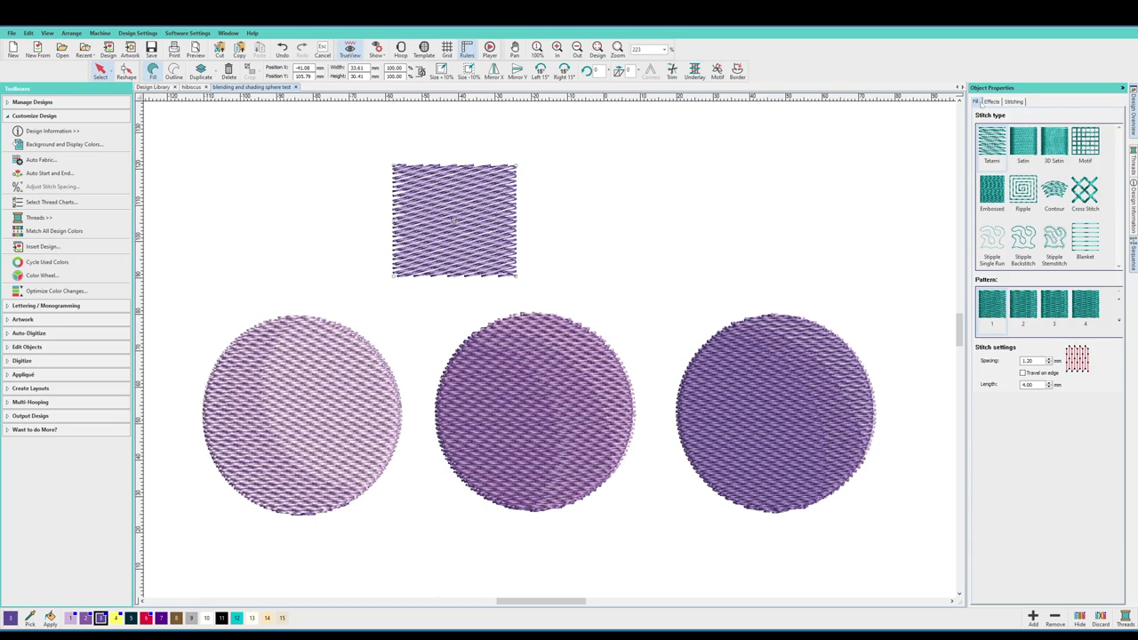
# Step: Set the rectangle's stitch angle to 0° and return to its fill settings
pyautogui.click(1012, 100)
pyautogui.doubleClick(1044, 298)
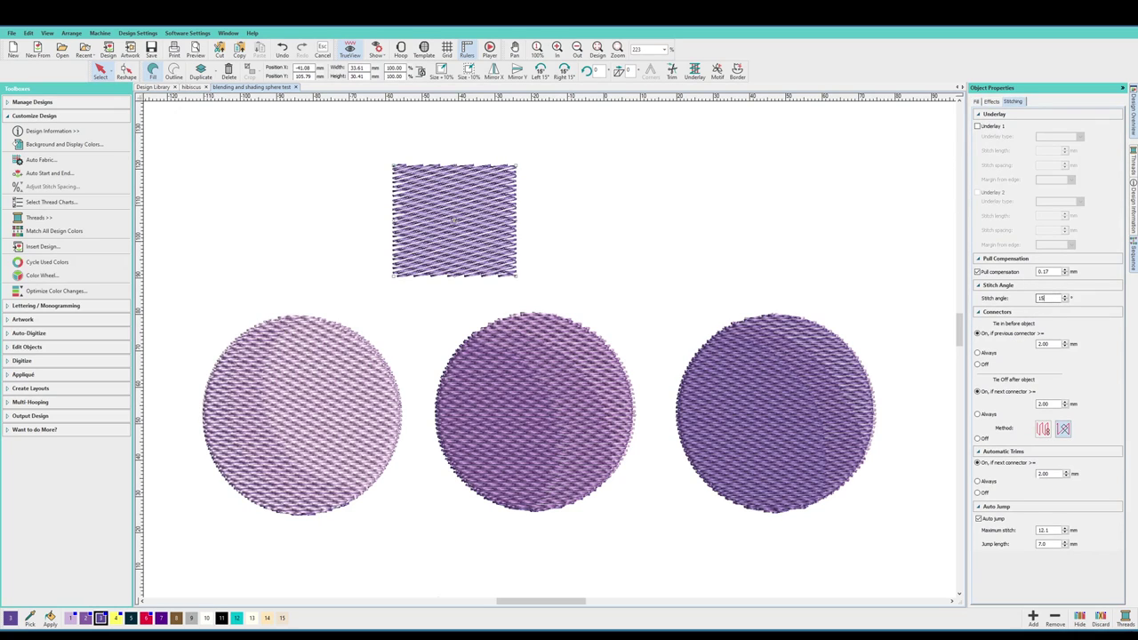
pyautogui.write('0')
pyautogui.press('Return')
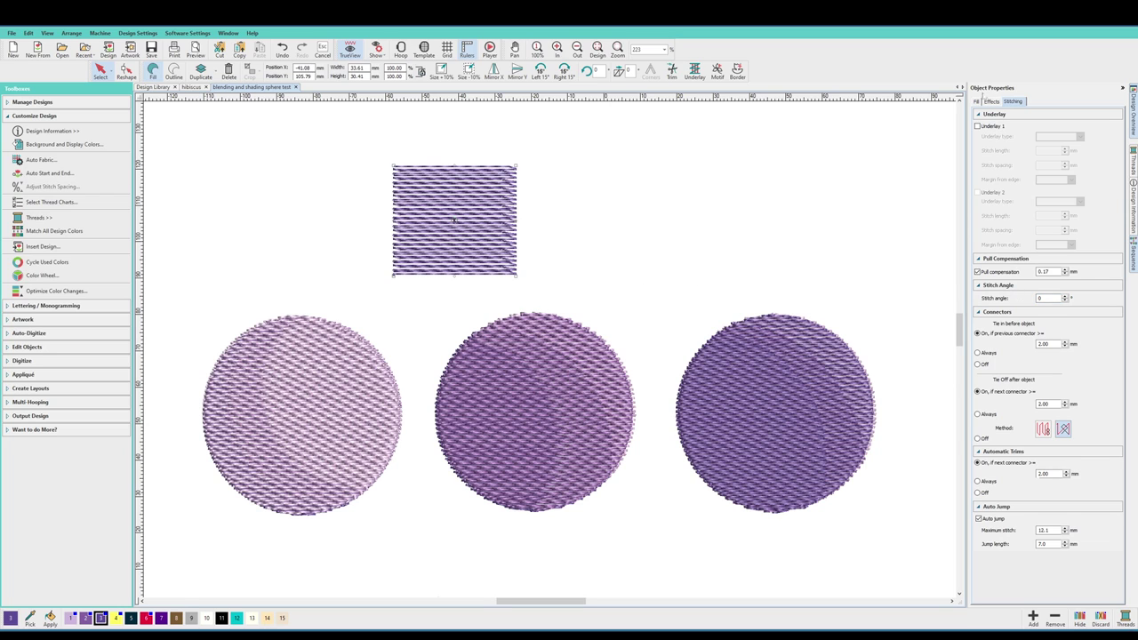
pyautogui.click(975, 101)
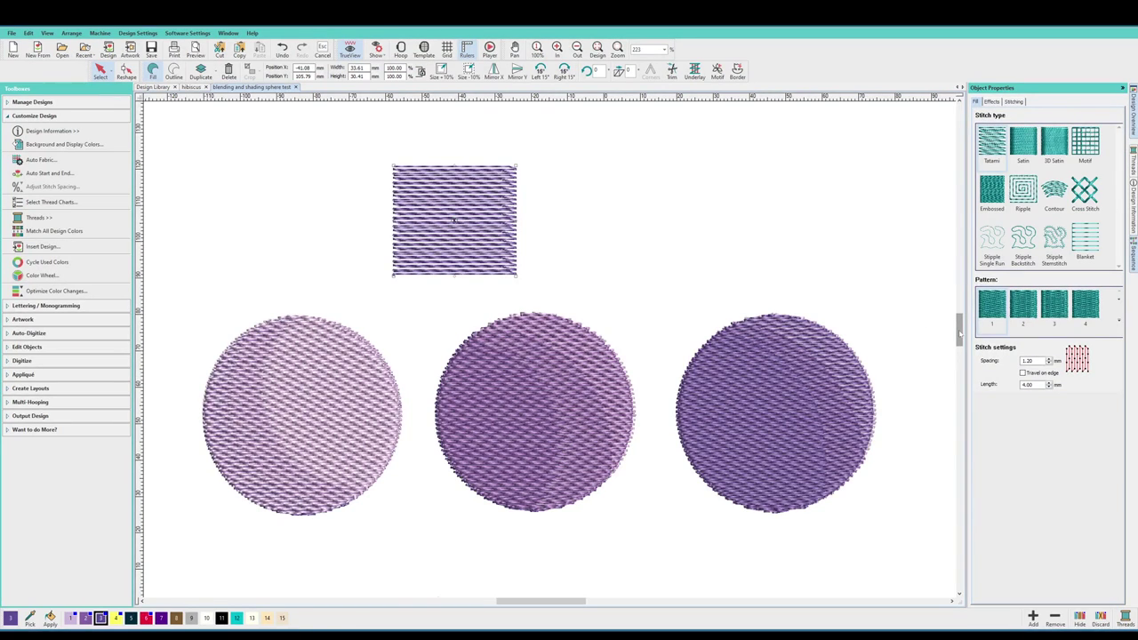
# Step: Move the open-spaced rectangle to about X -17.5, Y 108.2 mm above the middle sphere and open it for reshaping
pyautogui.scroll(-1, 959, 329)
pyautogui.click(608, 246)
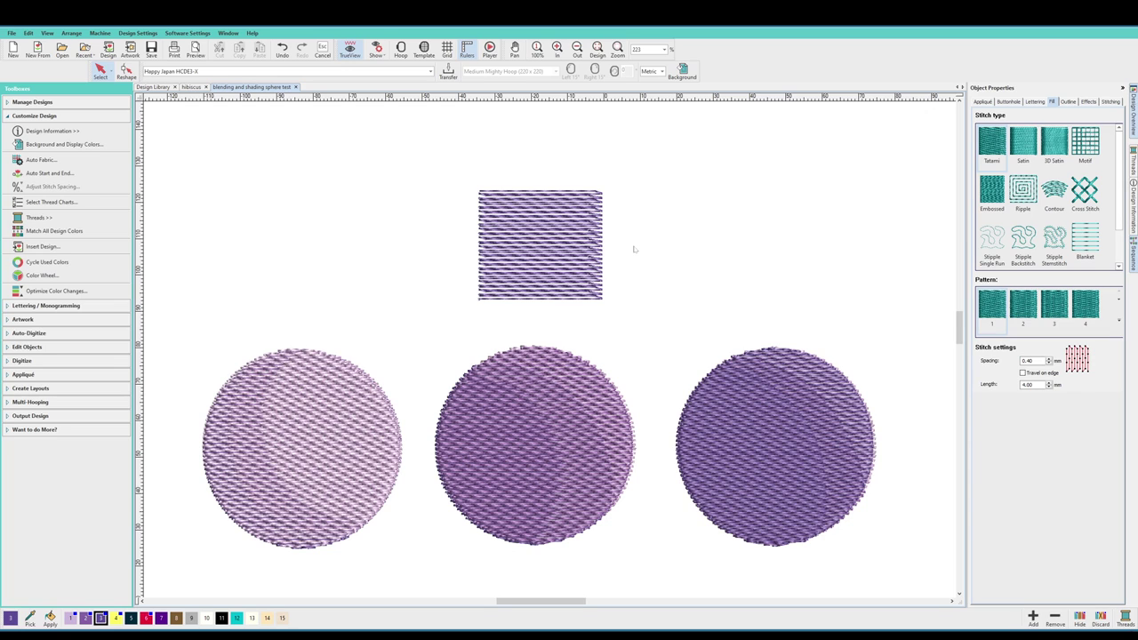
pyautogui.click(545, 238)
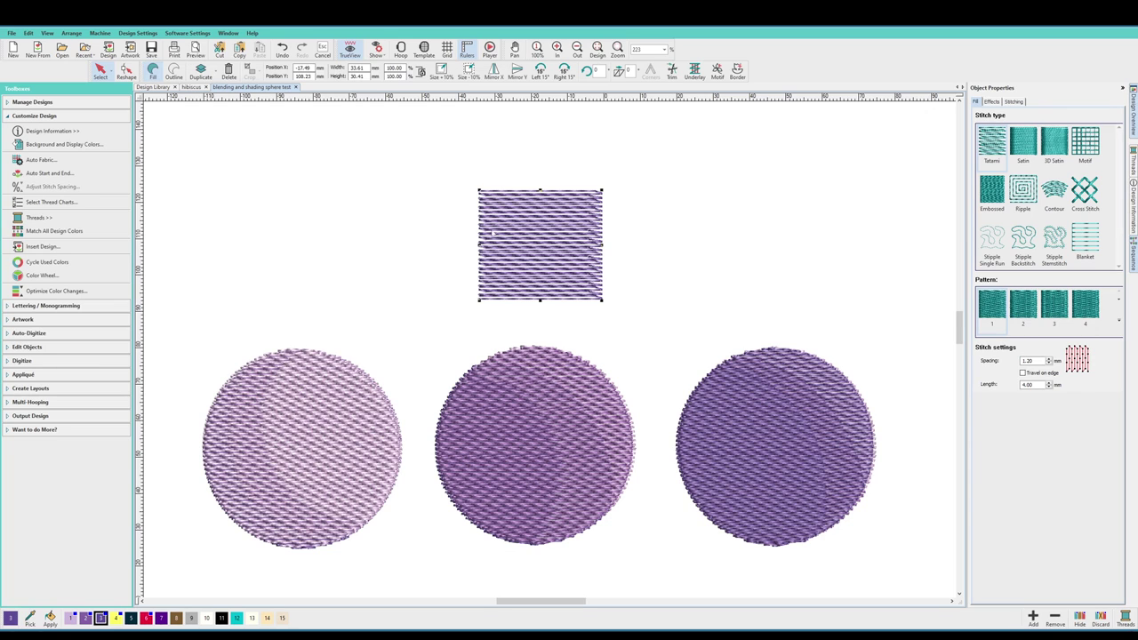
pyautogui.press('h')
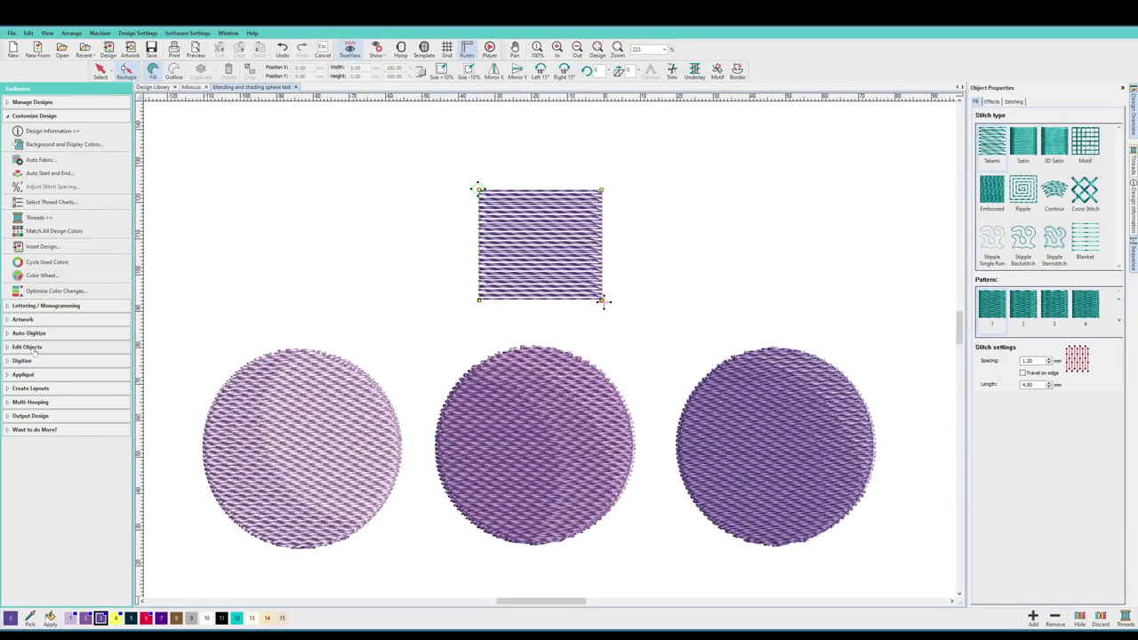
# Step: Digitize a second filled rectangle about 31 by 16 mm beside the open-spaced one
pyautogui.press('r')
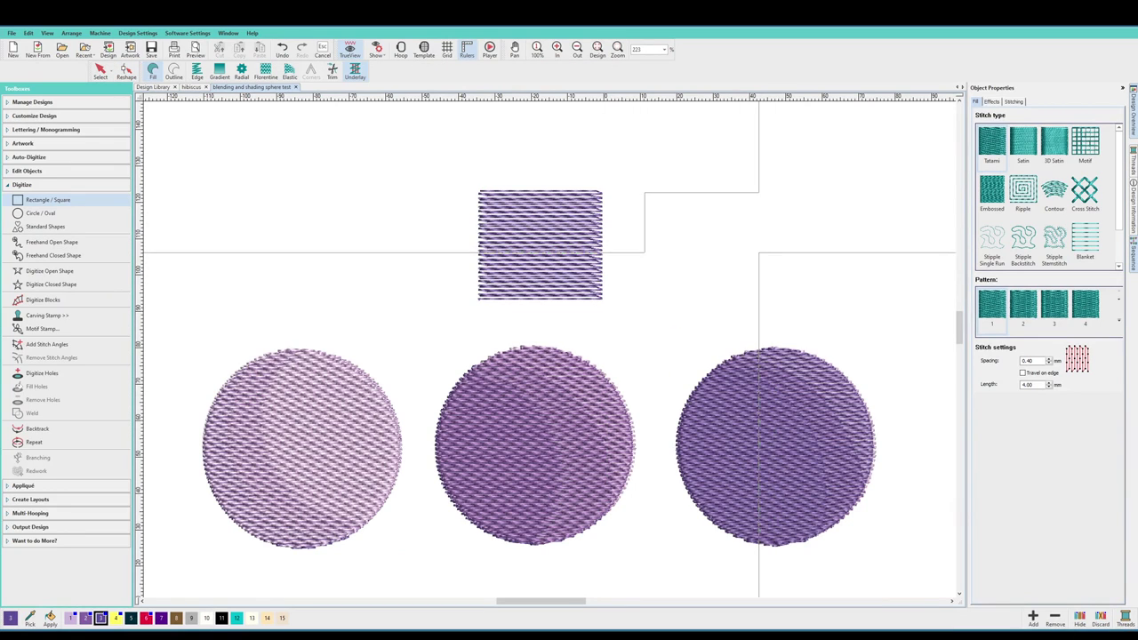
pyautogui.click(760, 252)
pyautogui.press('Escape')
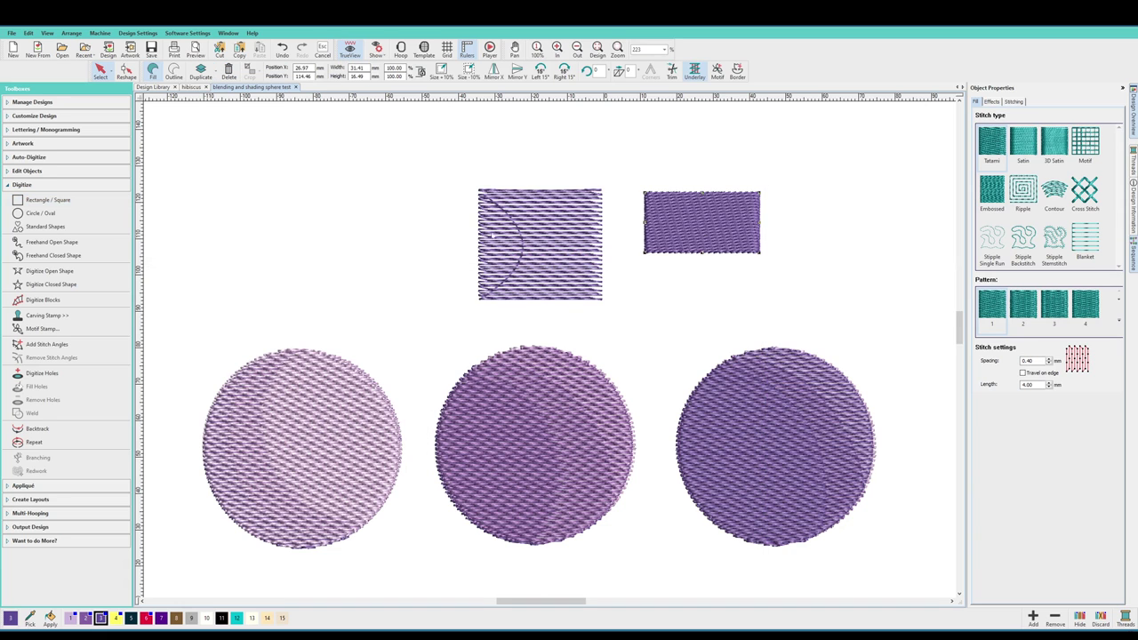
# Step: Reshape the open-spaced rectangle and shift its stitch end point slightly outside its upper-right corner
pyautogui.click(565, 242)
pyautogui.press('h')
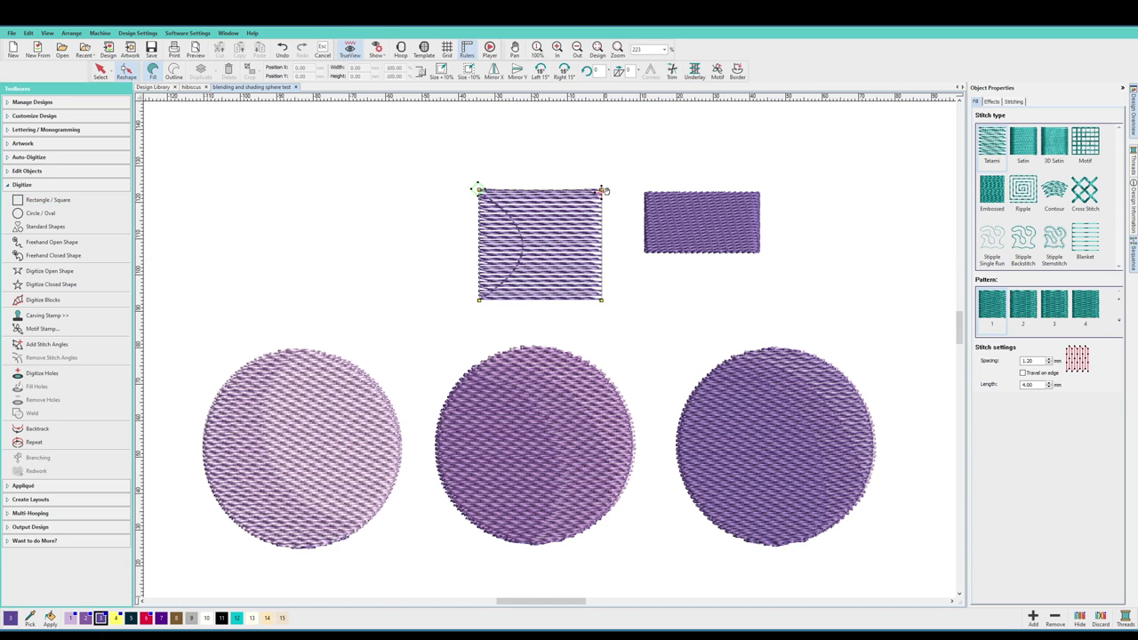
pyautogui.click(600, 189)
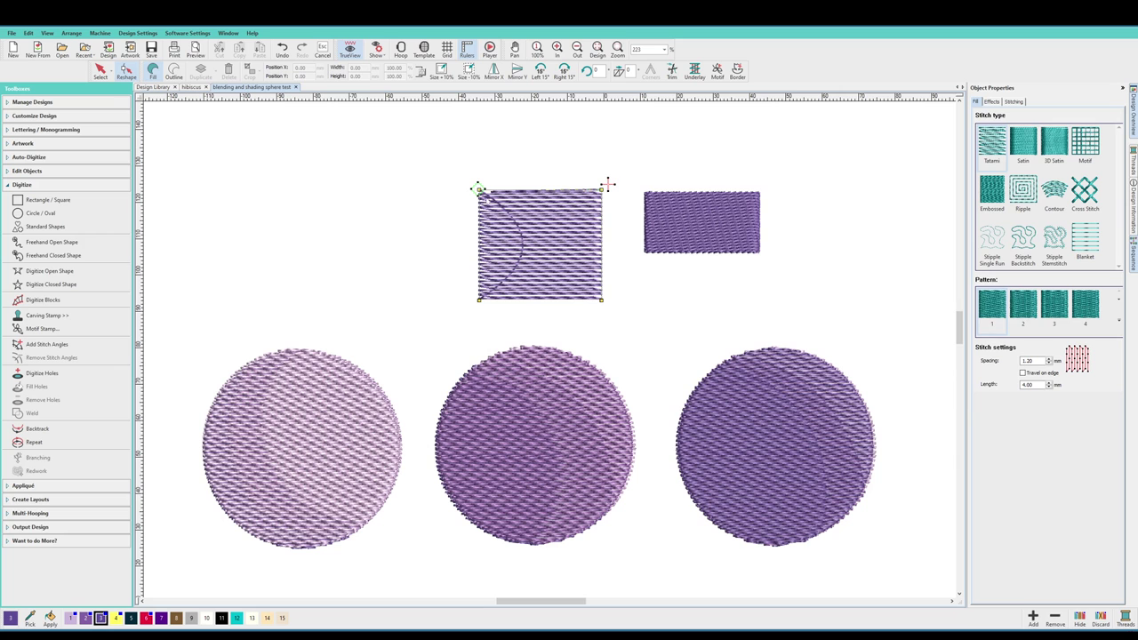
pyautogui.scroll(2, 676, 236)
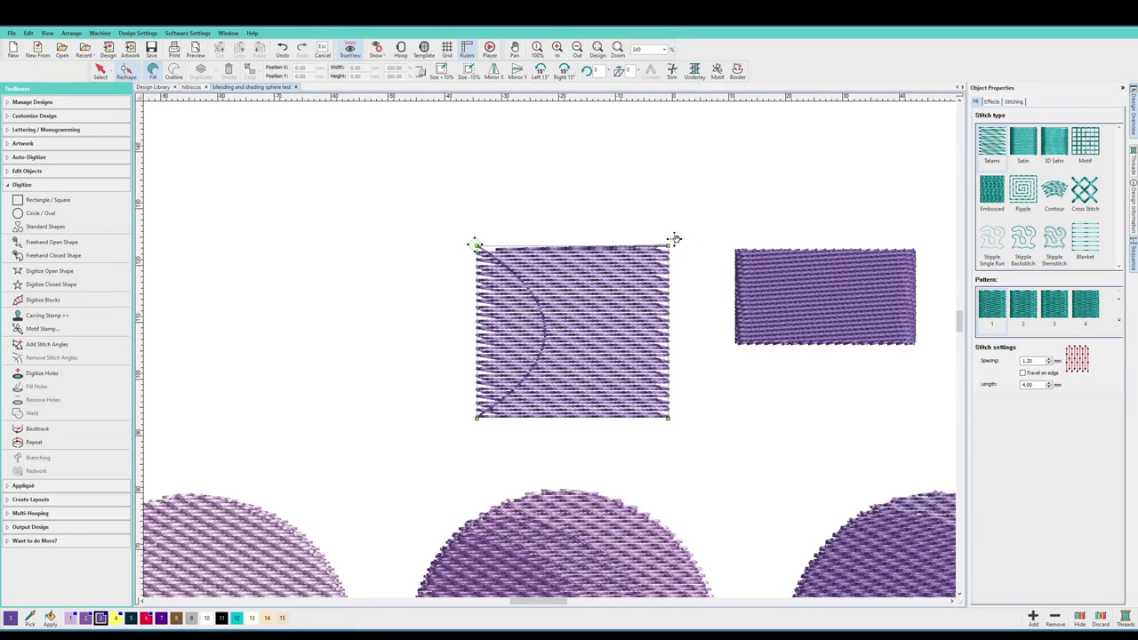
# Step: Turn off Apply closest join while digitizing in the embroidery settings
pyautogui.click(187, 33)
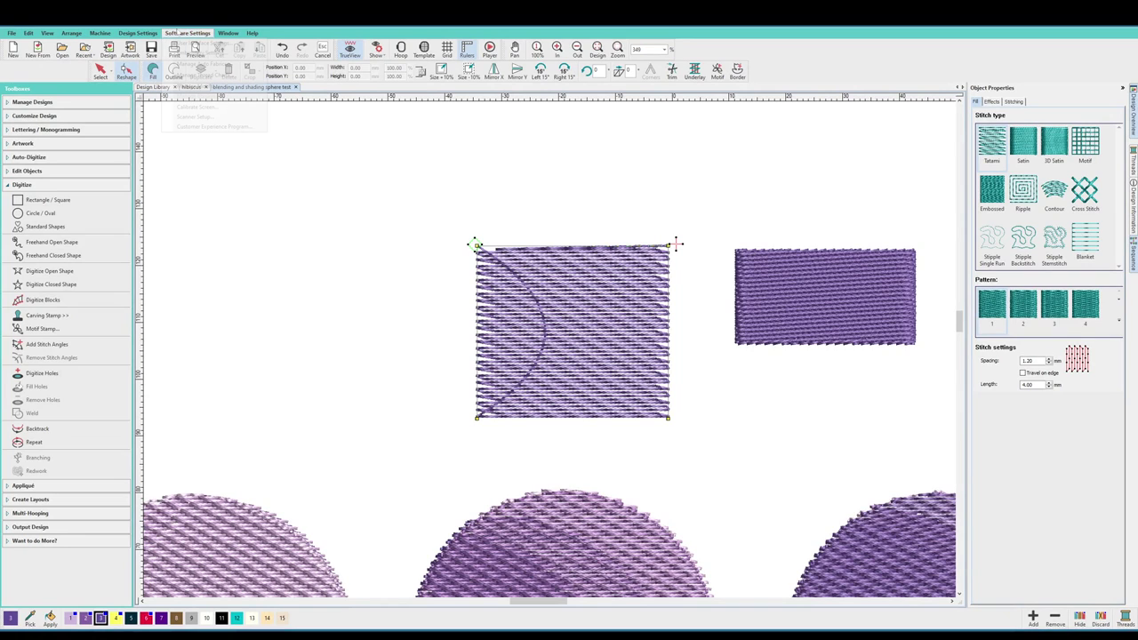
pyautogui.click(191, 41)
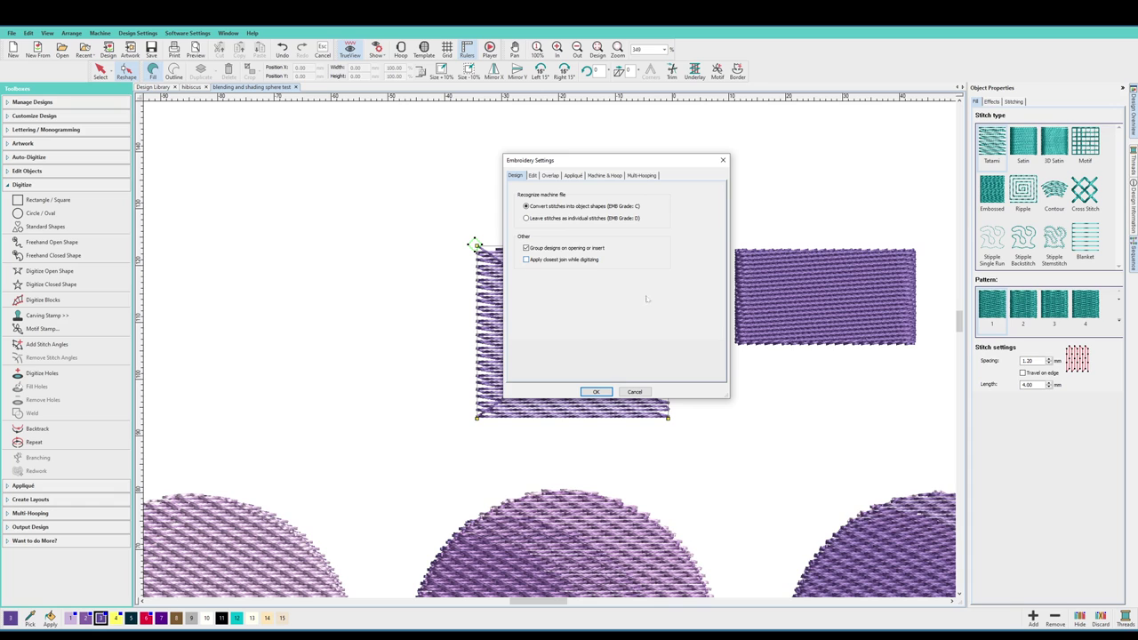
pyautogui.click(595, 391)
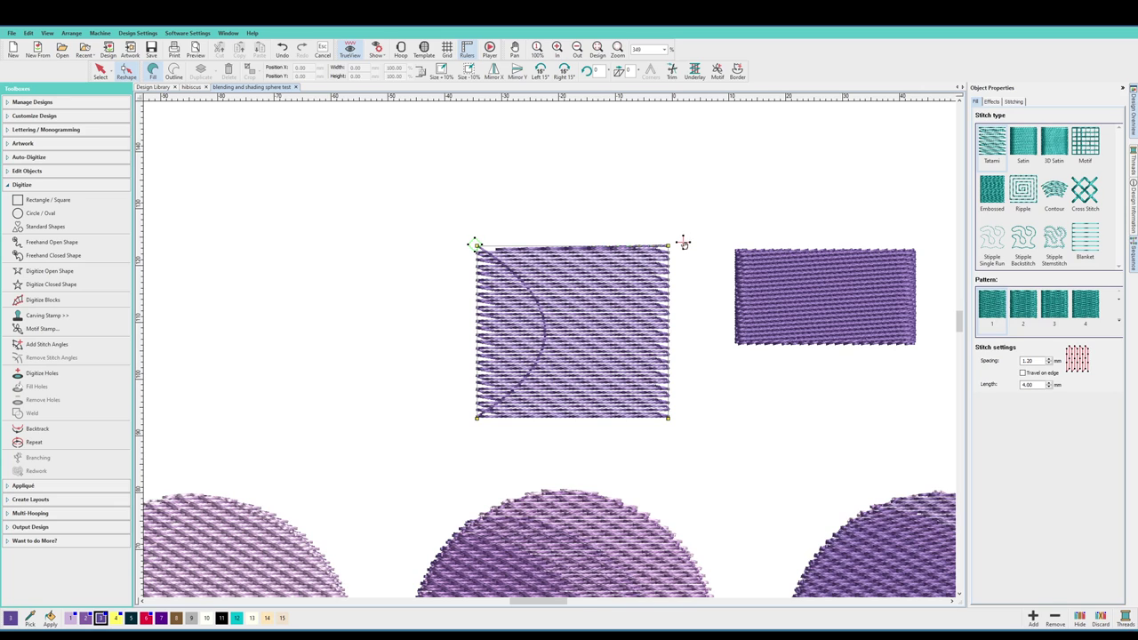
# Step: Move the open-spaced rectangle's stitch end point to its lower-right corner
pyautogui.click(671, 421)
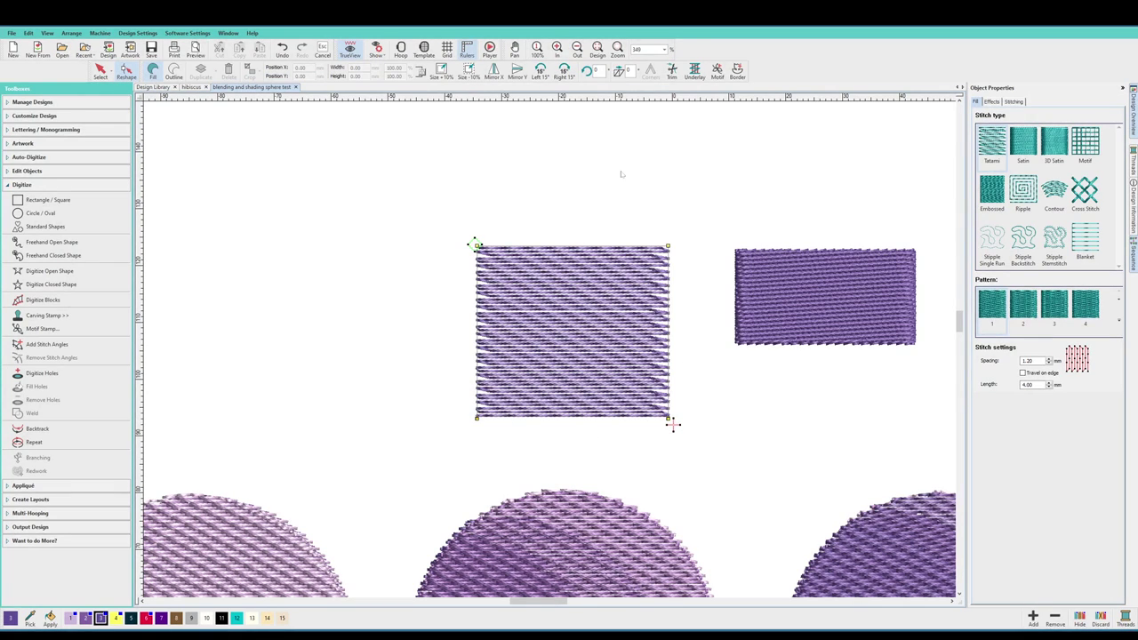
pyautogui.press('0')
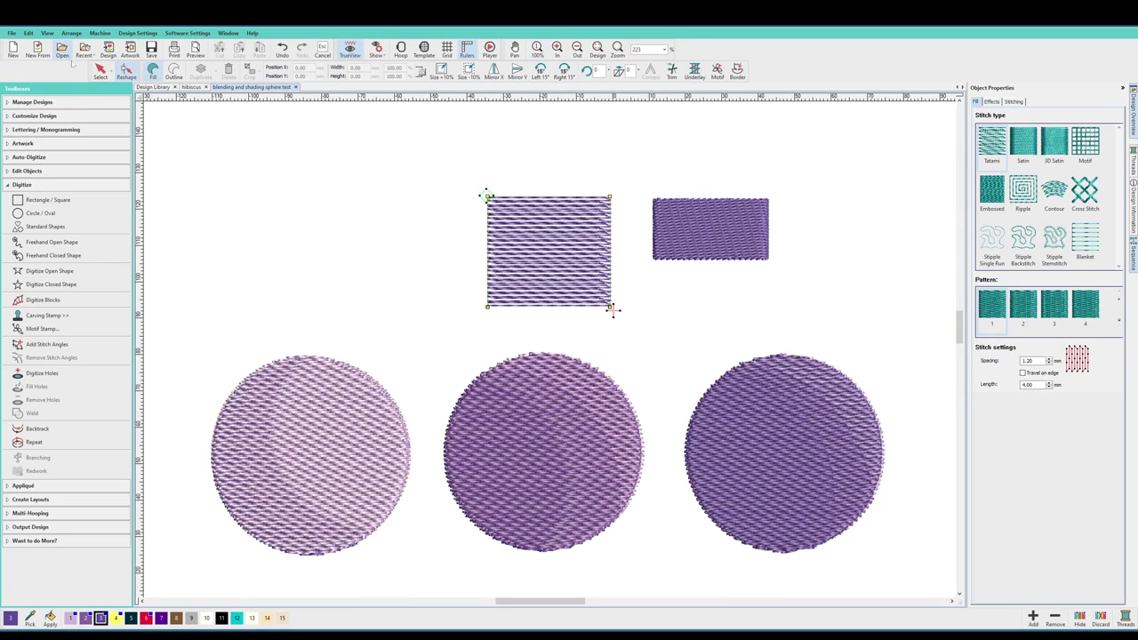
# Step: Delete both test rectangles above the purple spheres
pyautogui.click(100, 71)
pyautogui.click(752, 241)
pyautogui.press('Delete')
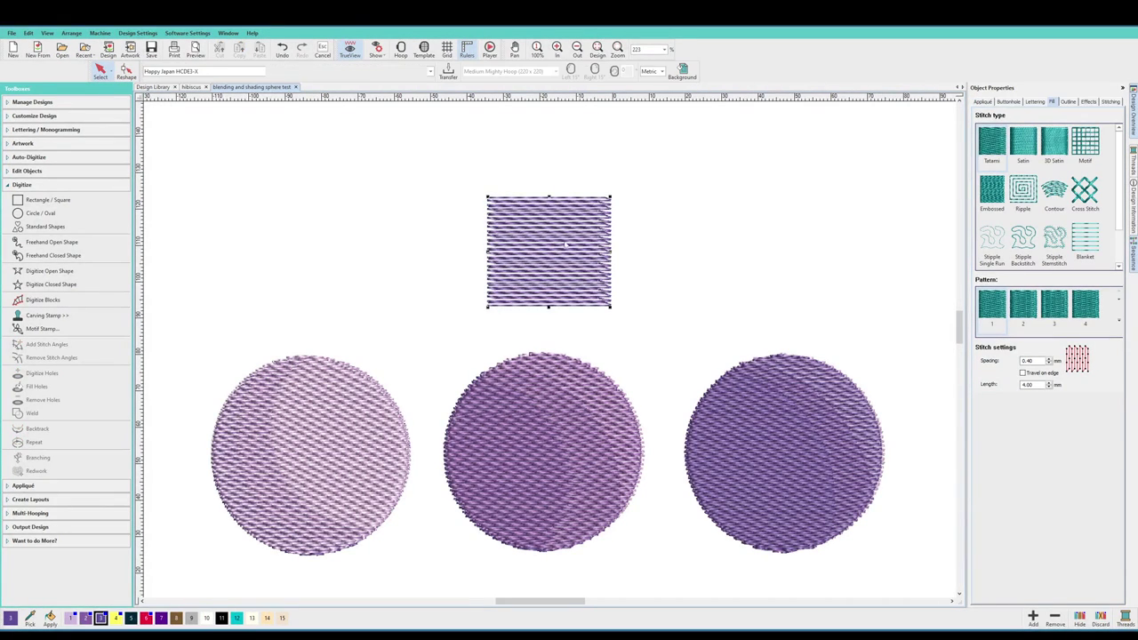
pyautogui.click(610, 240)
pyautogui.press('Delete')
# Step: Move the lightest full circle off the first purple sphere to about X -67.5, Y 84.6 mm
pyautogui.scroll(-3, 960, 329)
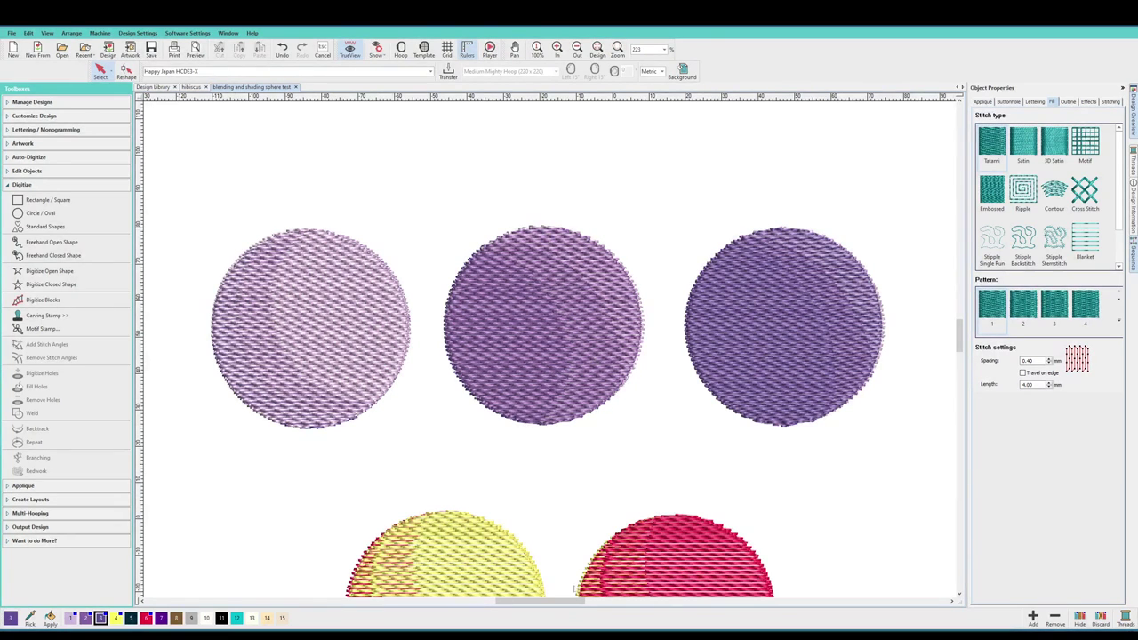
pyautogui.moveTo(540, 603); pyautogui.dragTo(532, 602)
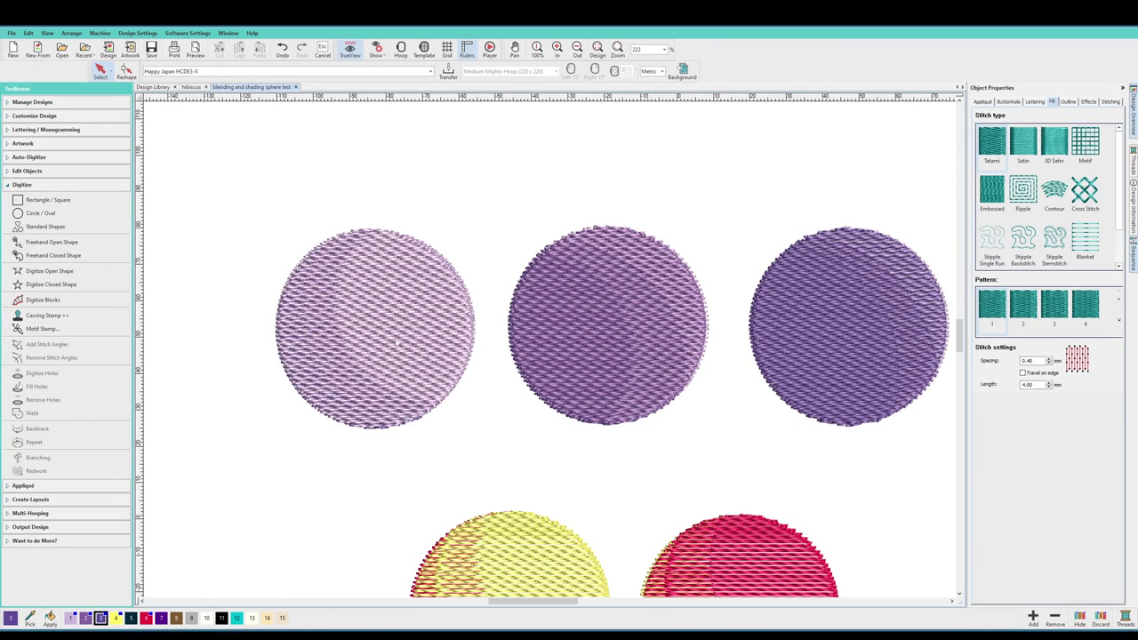
pyautogui.click(396, 342)
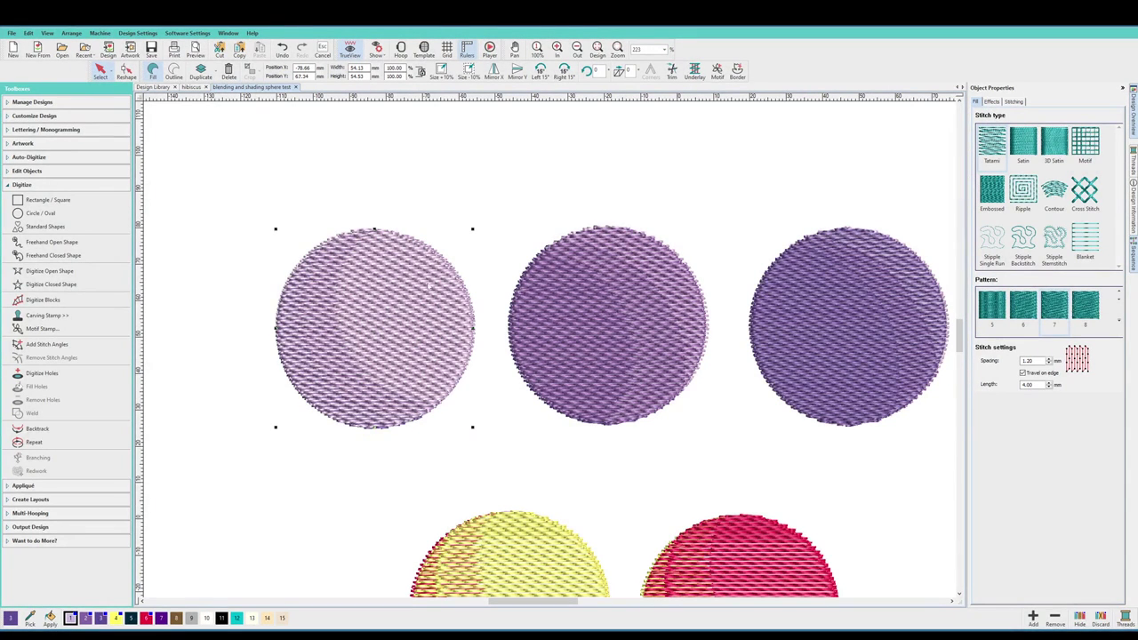
pyautogui.moveTo(428, 284); pyautogui.dragTo(485, 167)
pyautogui.moveTo(547, 602); pyautogui.dragTo(520, 602)
pyautogui.scroll(1, 891, 343)
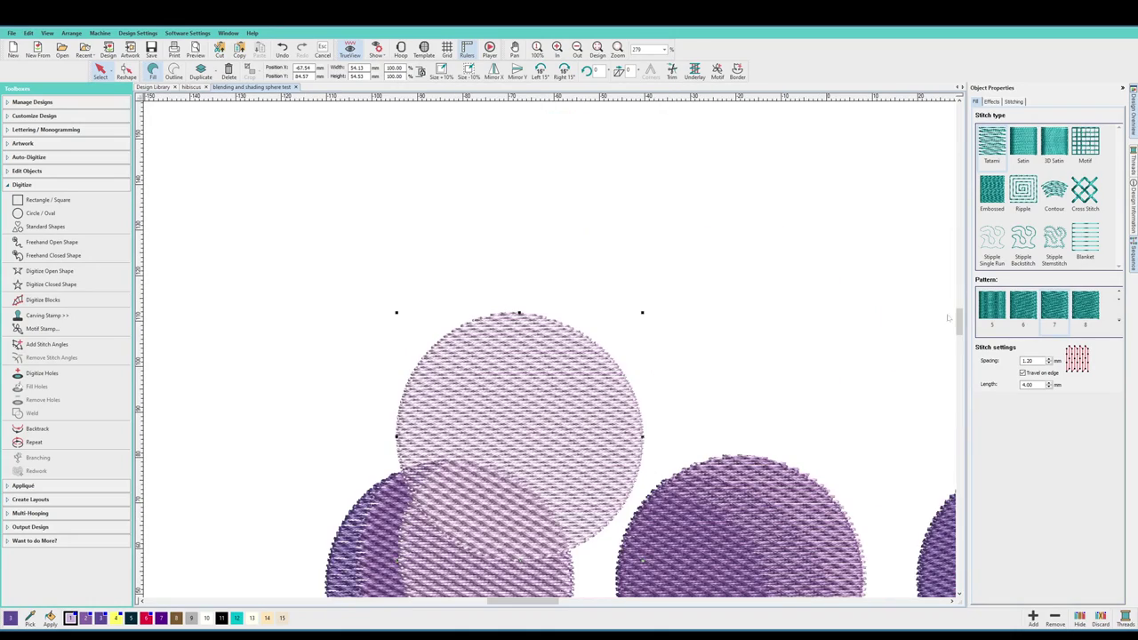
pyautogui.scroll(-3, 949, 319)
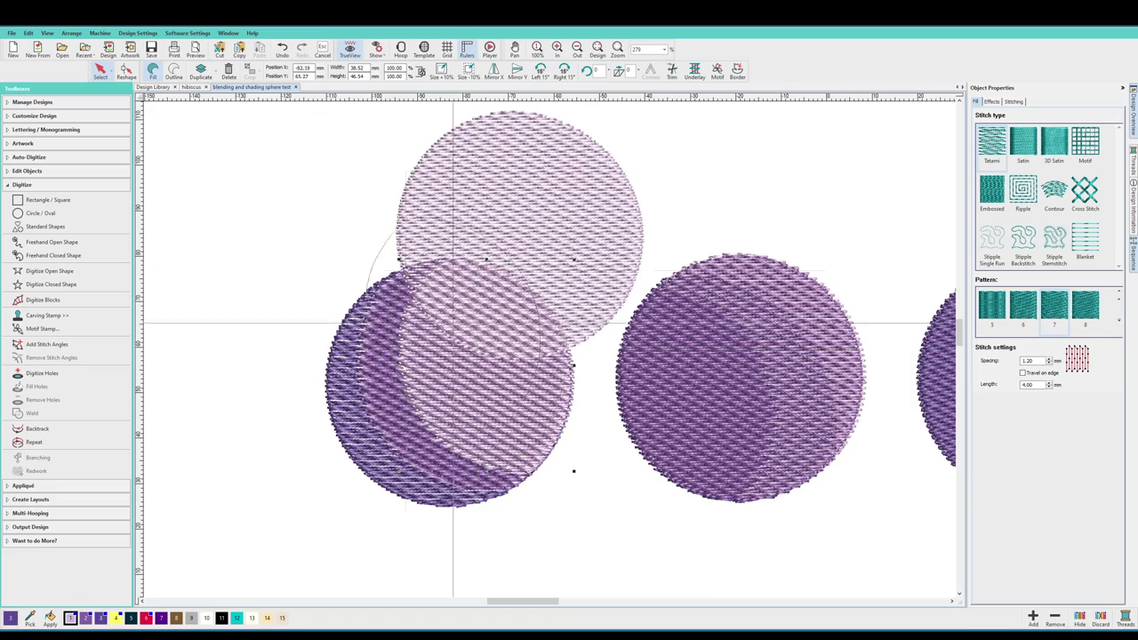
# Step: Pull the first sphere's remaining light, medium and dark purple shading pieces away from its outline circle
pyautogui.click(453, 325)
pyautogui.click(329, 300)
pyautogui.click(222, 300)
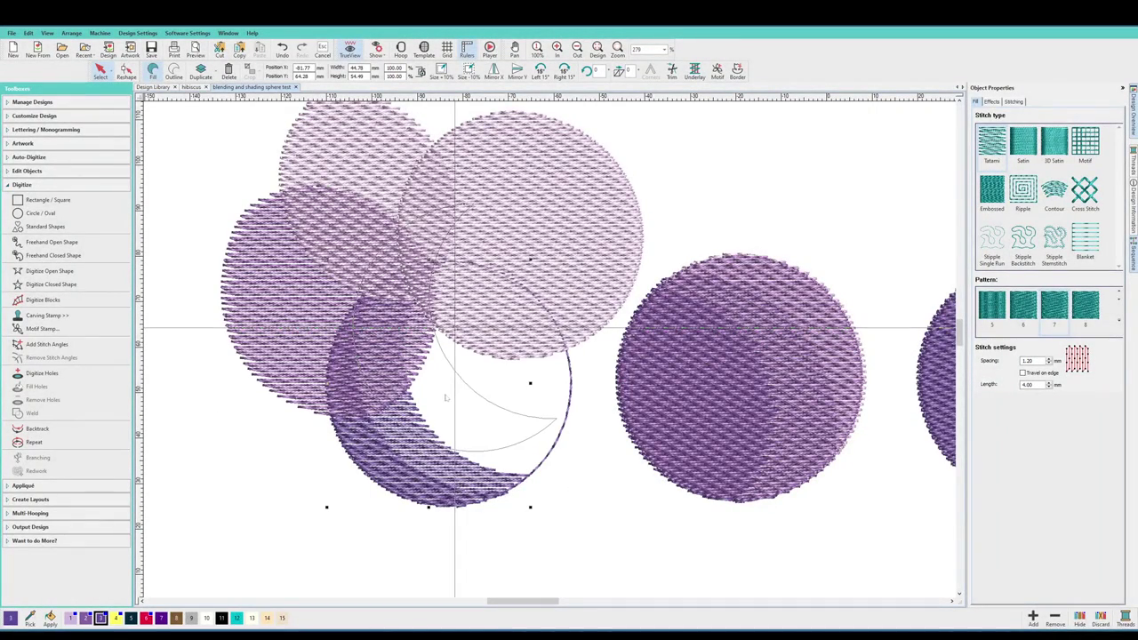
pyautogui.click(430, 466)
pyautogui.moveTo(445, 444); pyautogui.dragTo(348, 419)
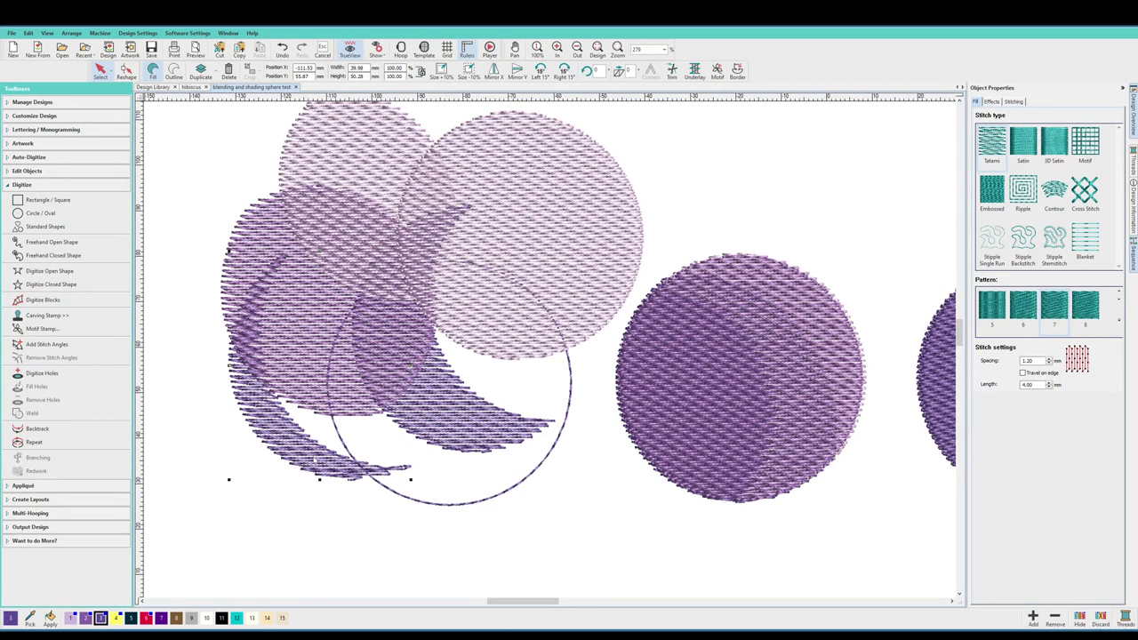
# Step: Reshape the dark purple crescent's stitch angle to a steep diagonal and return it to roughly horizontal
pyautogui.press('h')
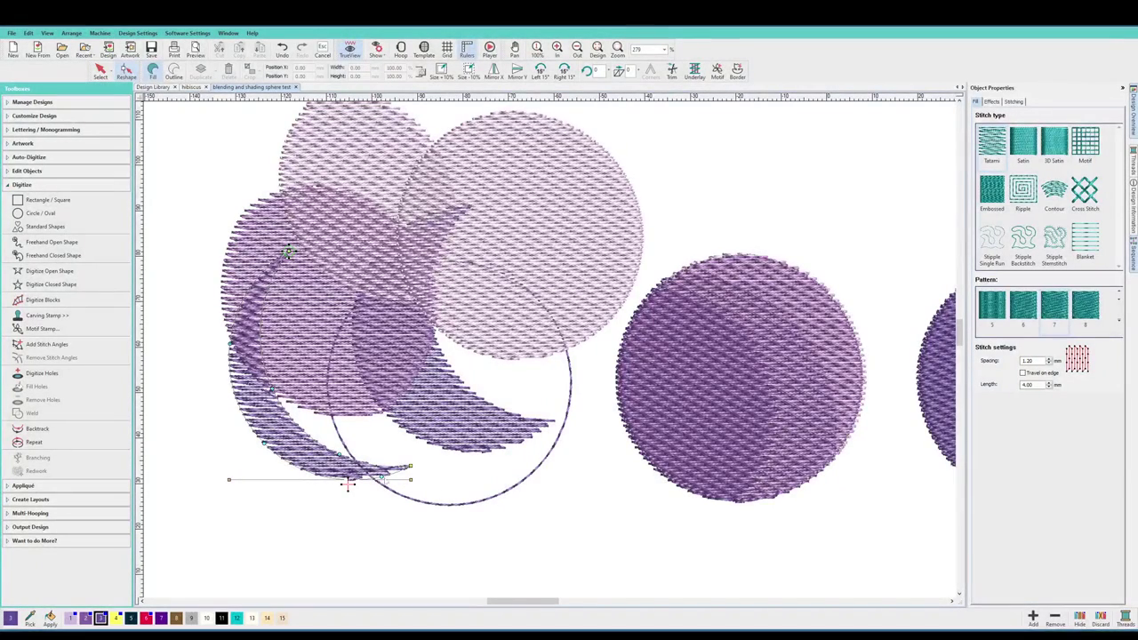
pyautogui.moveTo(411, 480); pyautogui.dragTo(357, 256)
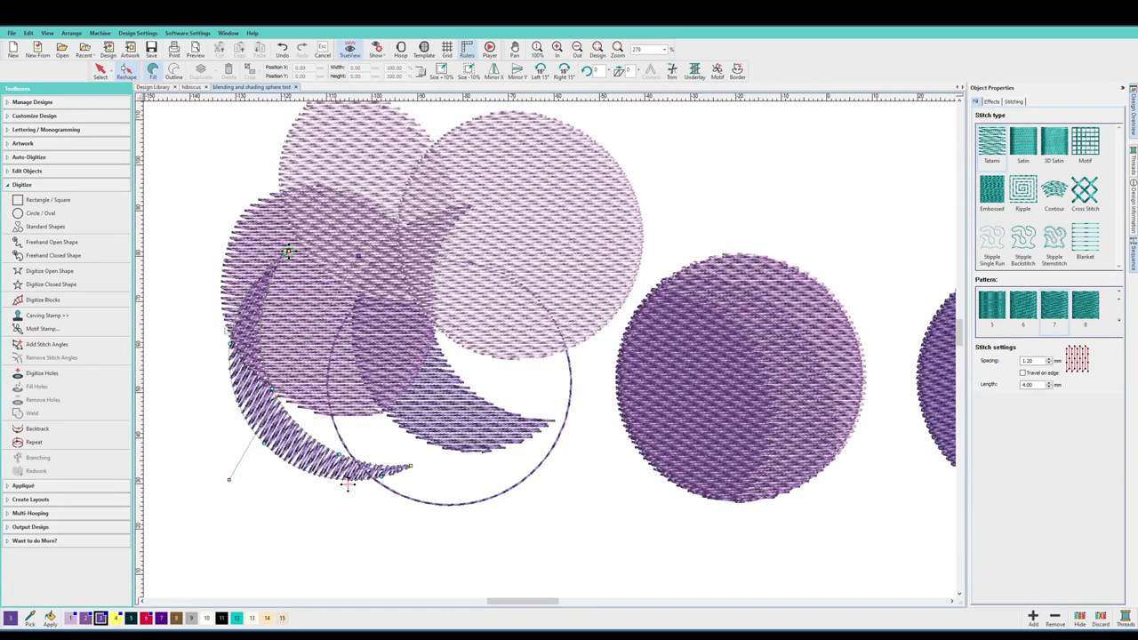
pyautogui.press('Escape')
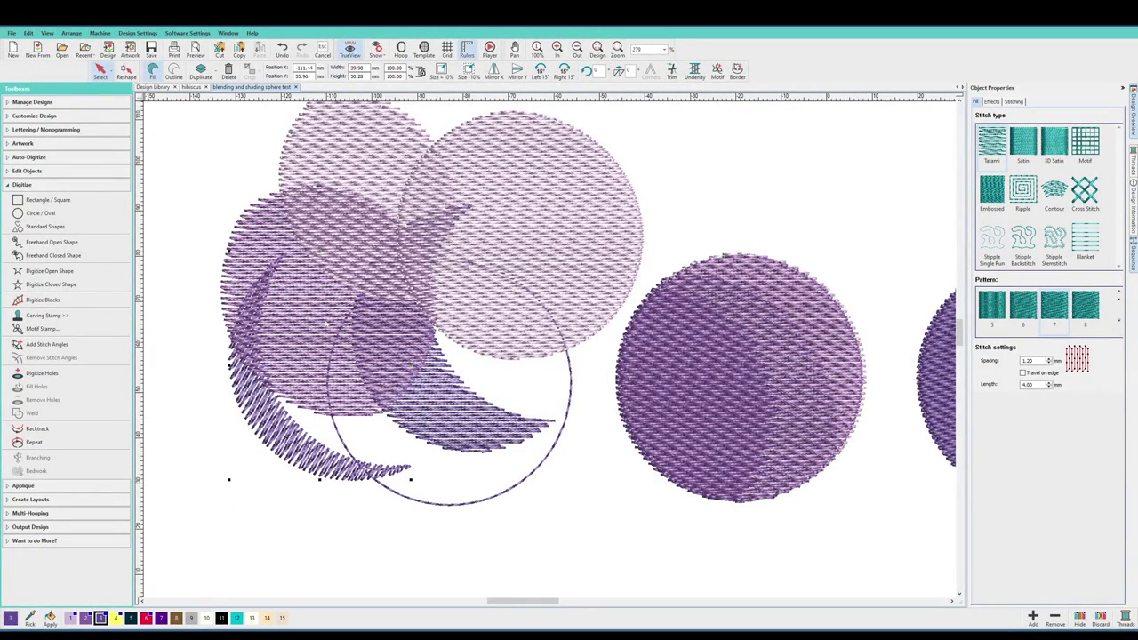
pyautogui.press('h')
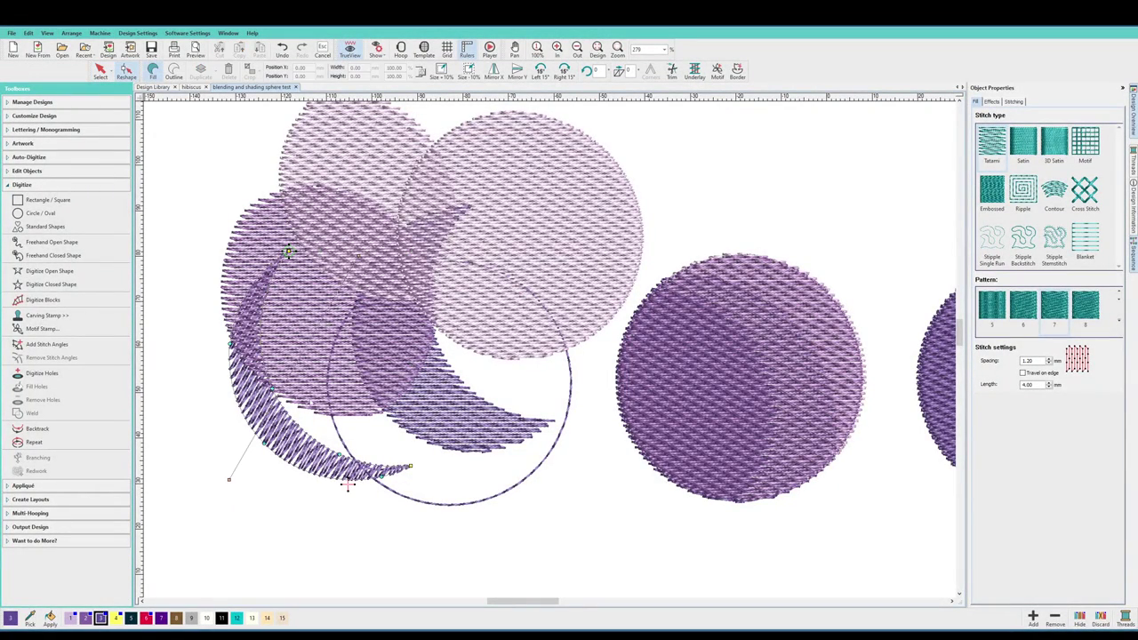
pyautogui.moveTo(359, 257); pyautogui.dragTo(447, 478)
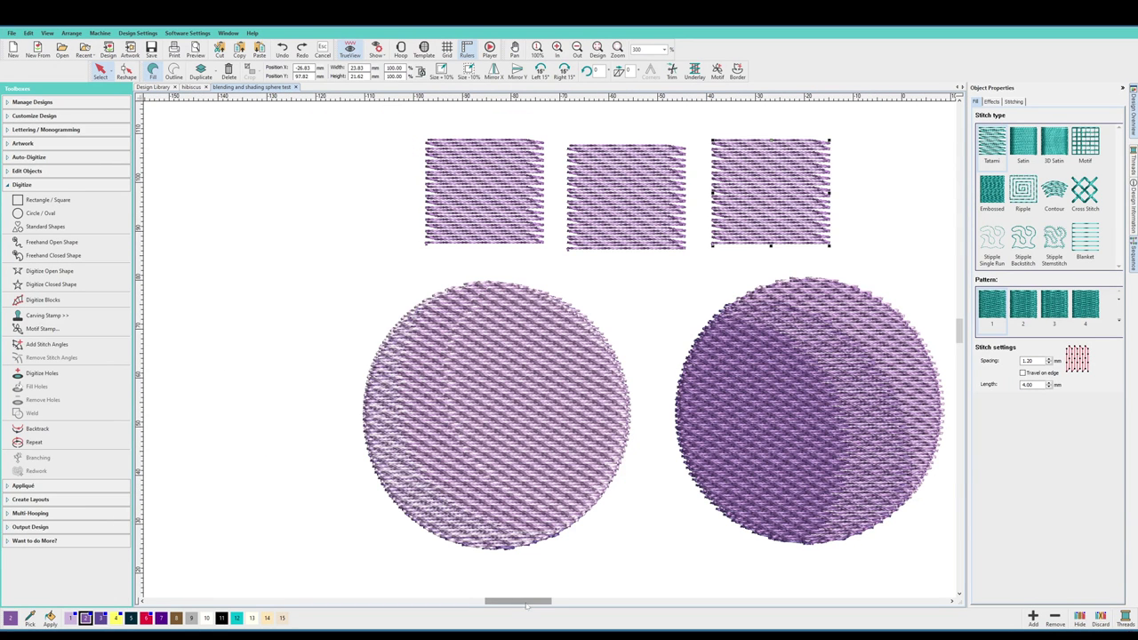
# Step: Switch to the web browser and look through the shaded sphere image results for highlight and shadow references
pyautogui.moveTo(518, 602); pyautogui.dragTo(520, 602)
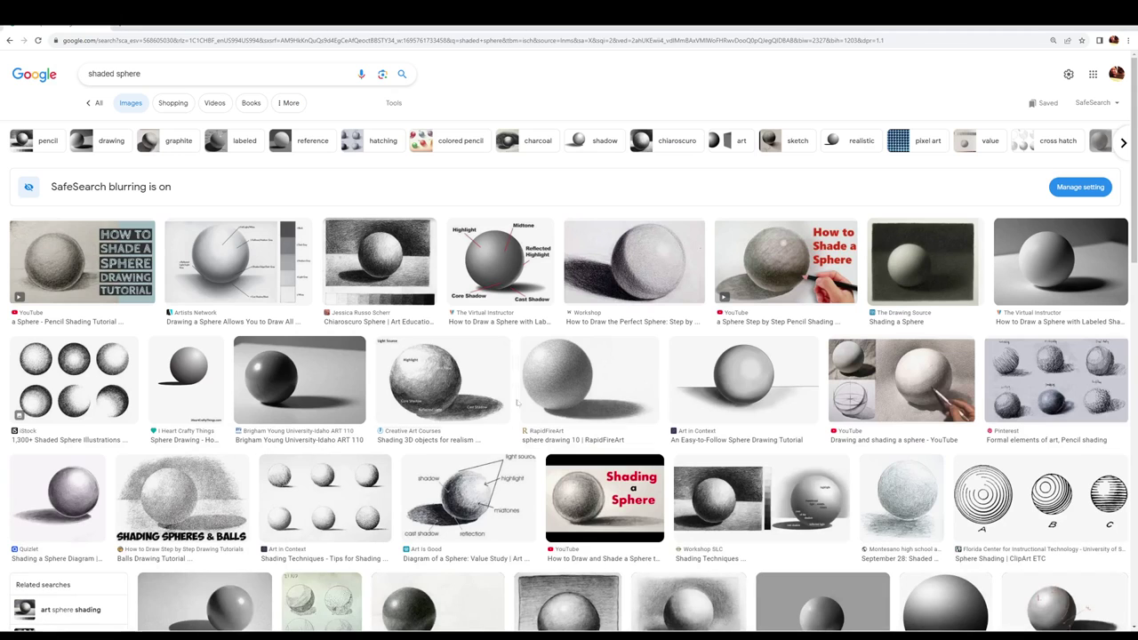
pyautogui.scroll(-1, 615, 412)
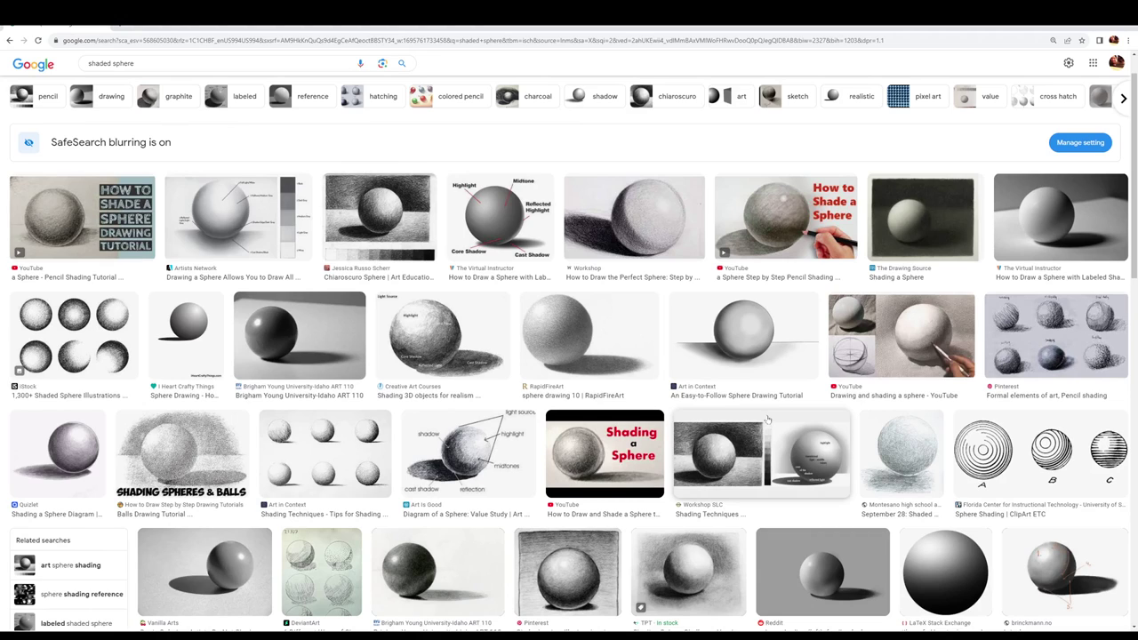
pyautogui.click(414, 248)
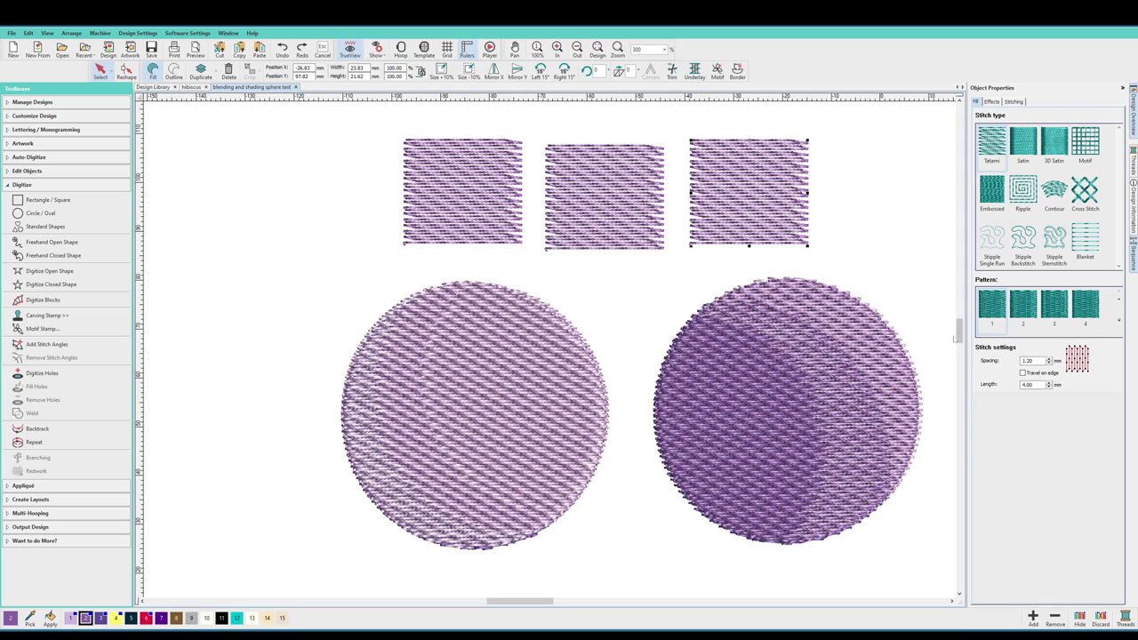
# Step: In the embroidery design, stack the three open-spaced test rectangles over the middle one and delete the stack
pyautogui.scroll(-1, 958, 333)
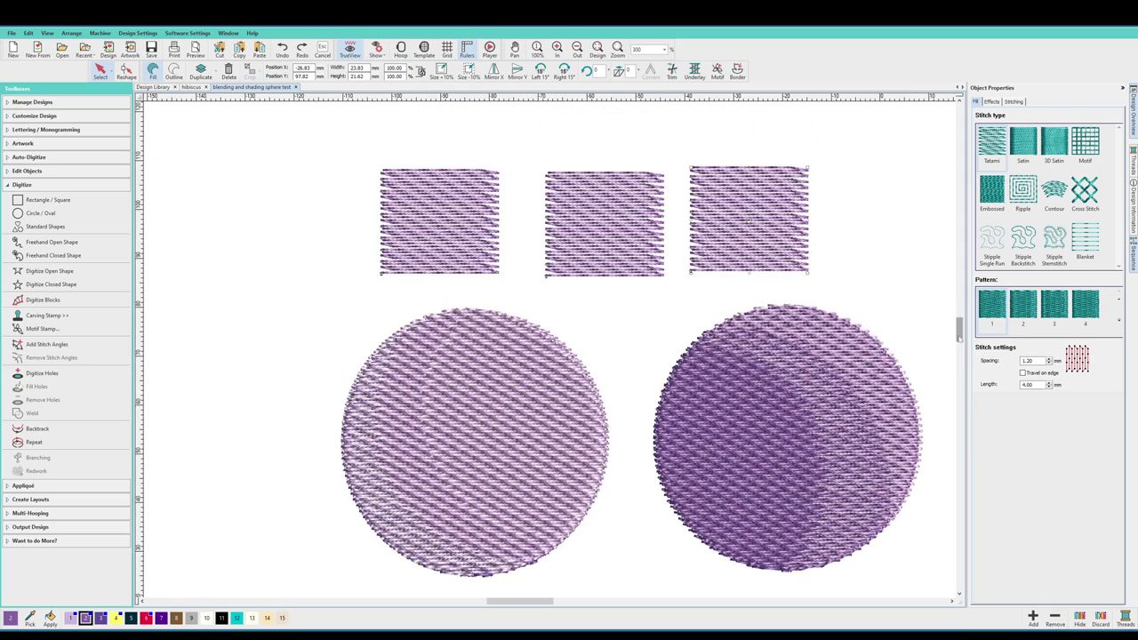
pyautogui.scroll(-1, 958, 334)
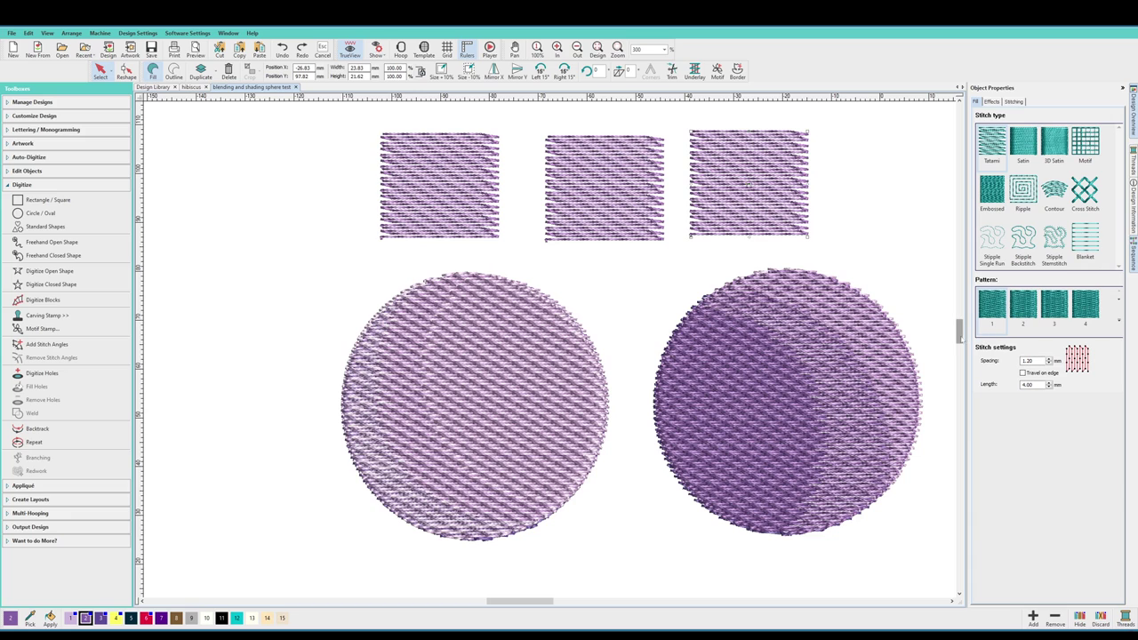
pyautogui.scroll(1, 959, 332)
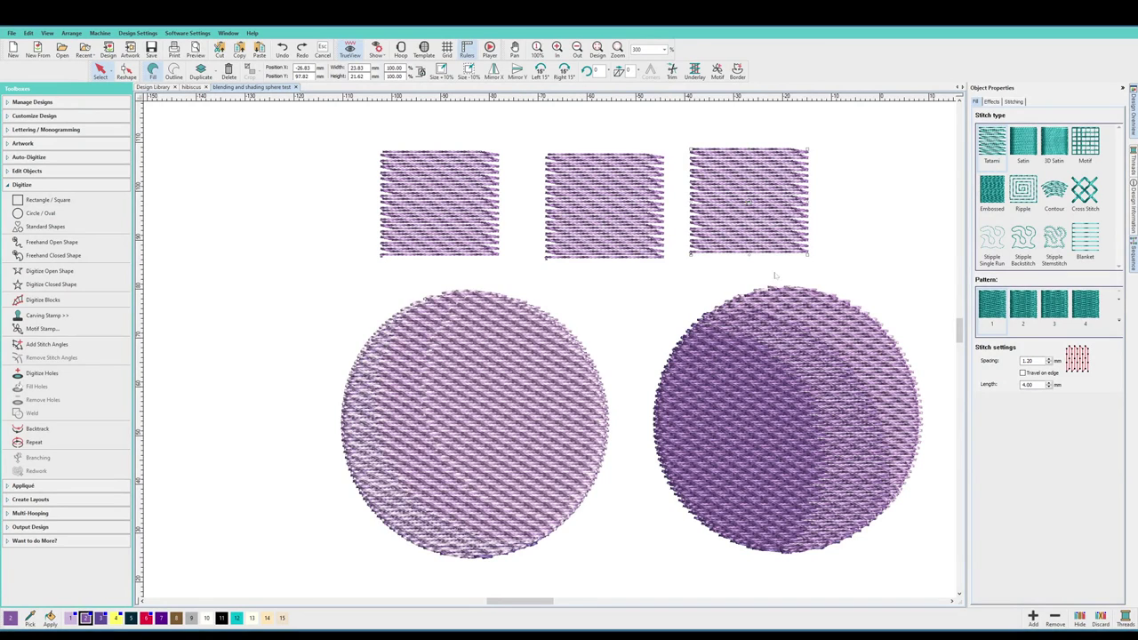
pyautogui.moveTo(762, 217); pyautogui.dragTo(598, 222)
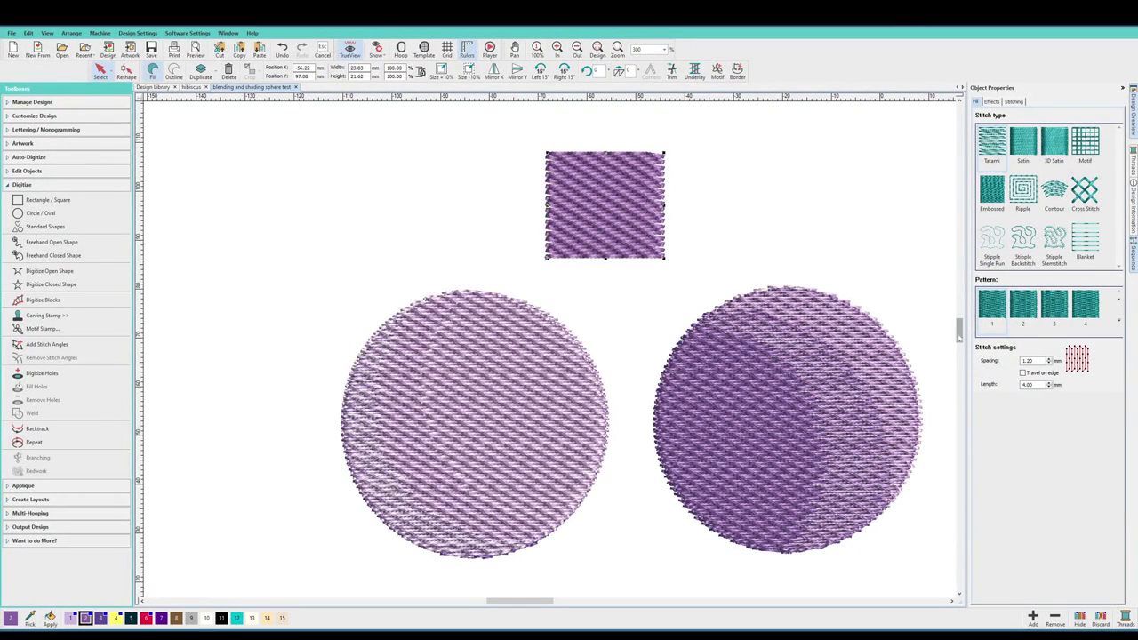
pyautogui.scroll(-1, 959, 331)
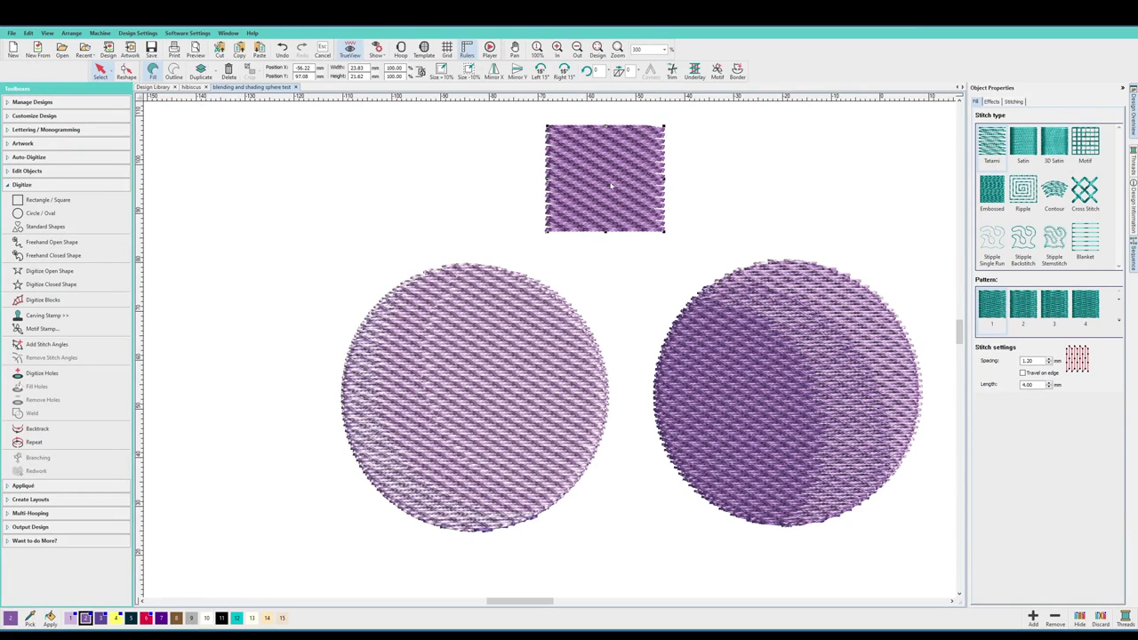
pyautogui.press('Delete')
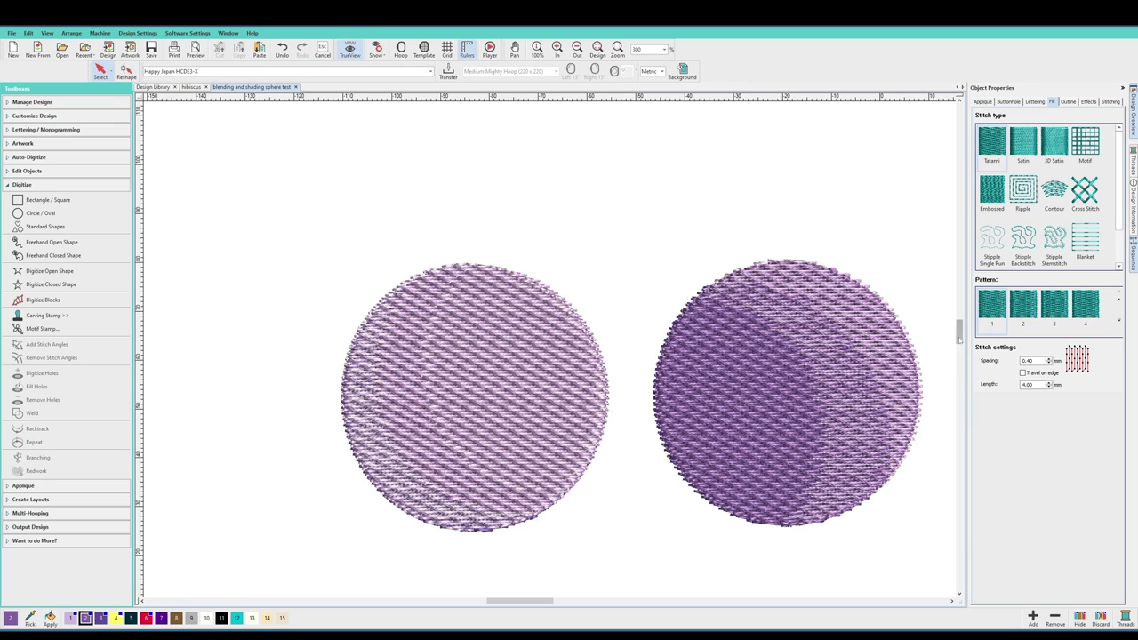
# Step: Simulate the first sphere's stitch-out from the outline circle through the dark crescents, pausing to examine the layering
pyautogui.scroll(-1, 959, 333)
pyautogui.click(489, 50)
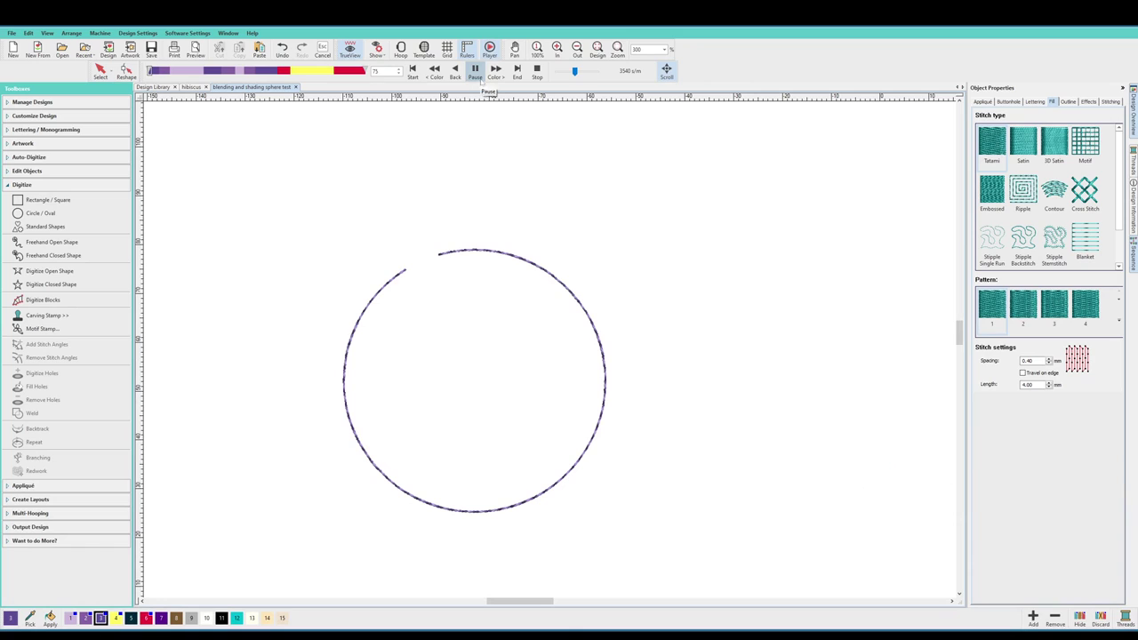
pyautogui.click(481, 78)
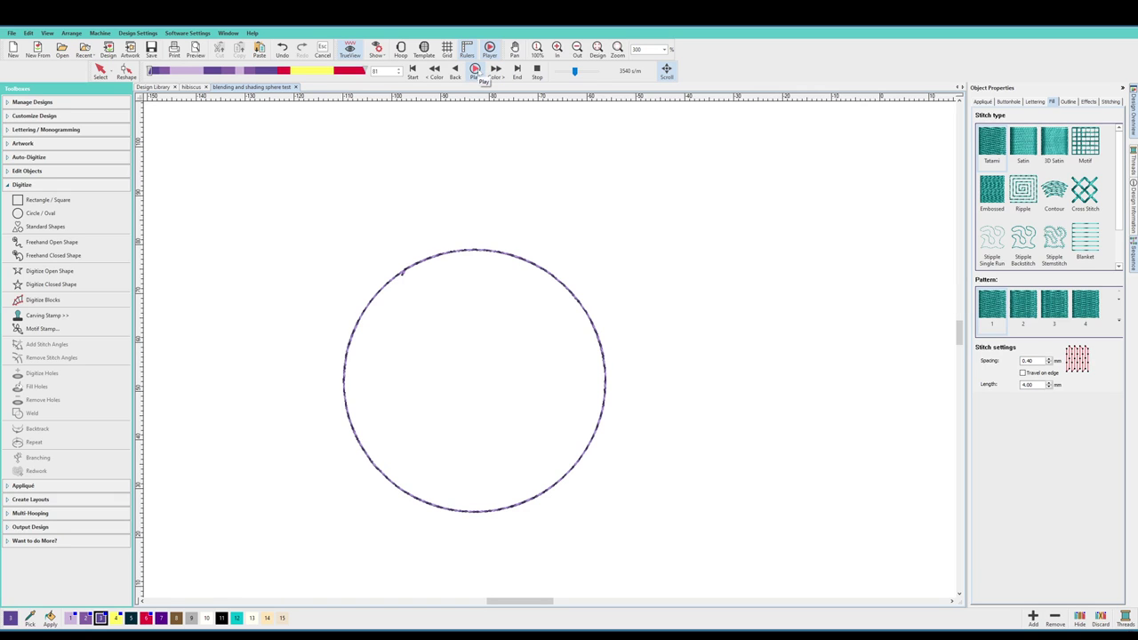
pyautogui.click(481, 77)
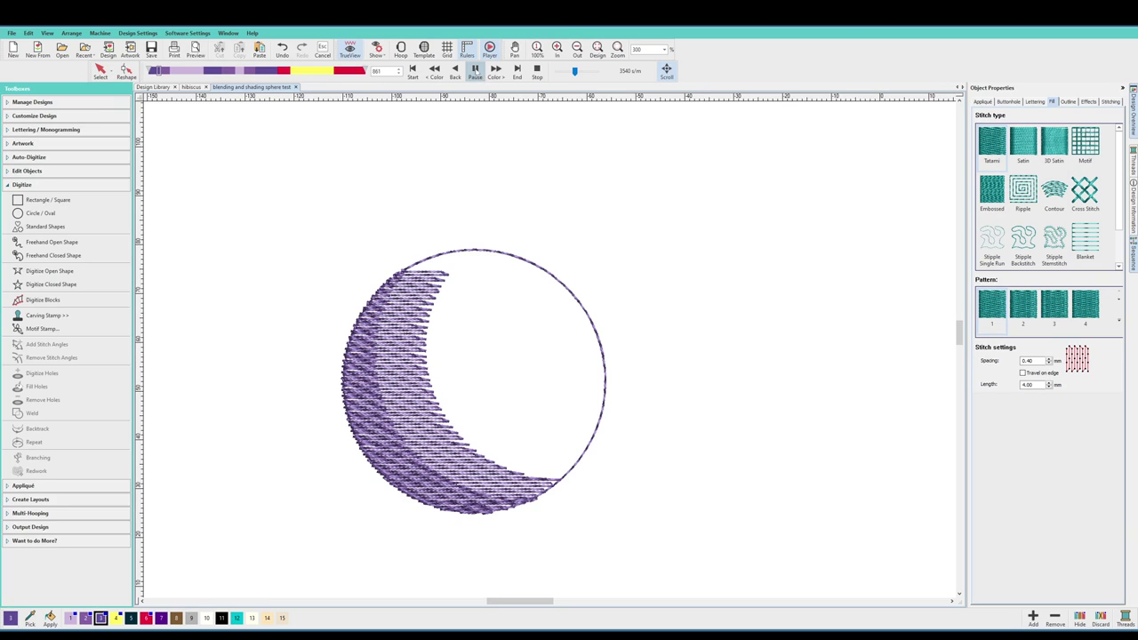
pyautogui.click(475, 70)
pyautogui.click(476, 69)
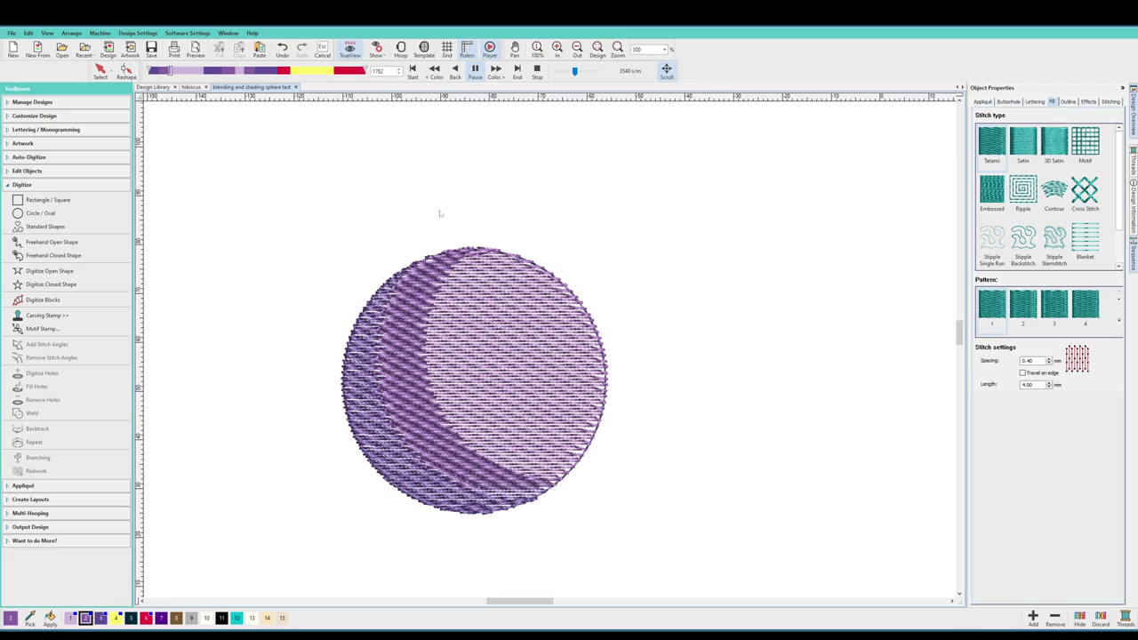
# Step: Simulate the first sphere's remaining lighter layers, pausing between colours to examine the blending, and stop once its final circle is stitched
pyautogui.click(474, 69)
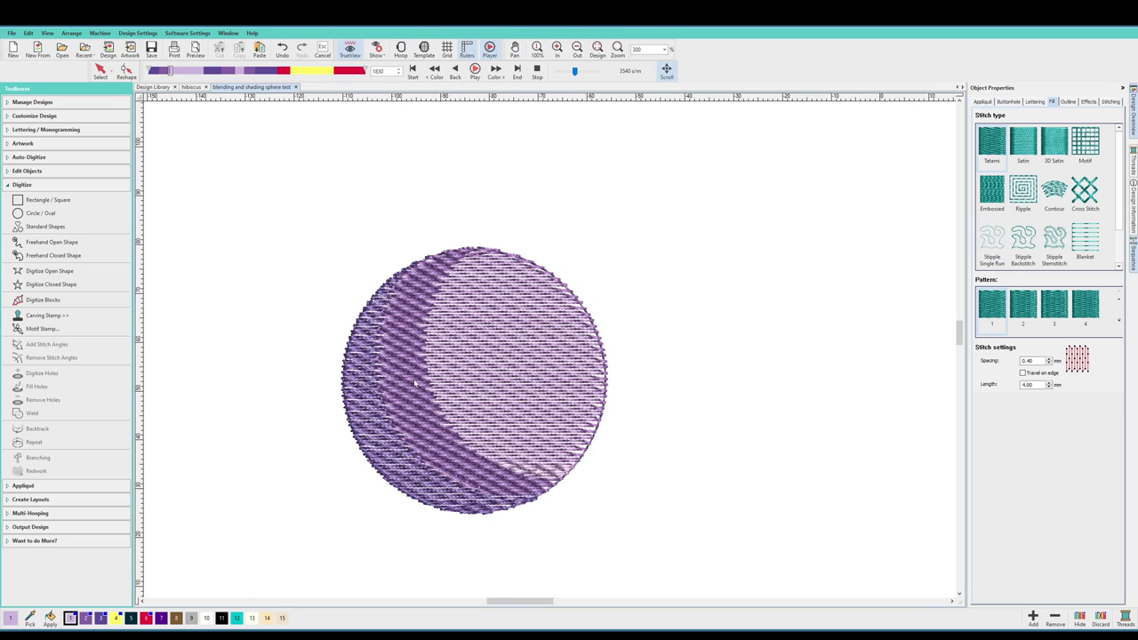
pyautogui.click(474, 69)
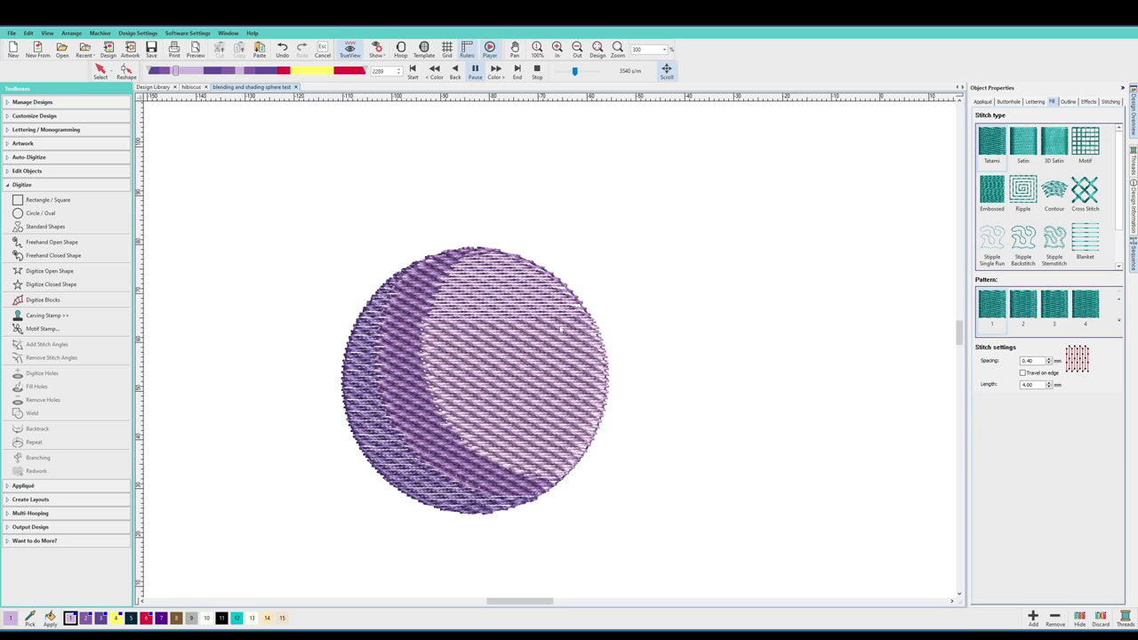
pyautogui.click(474, 71)
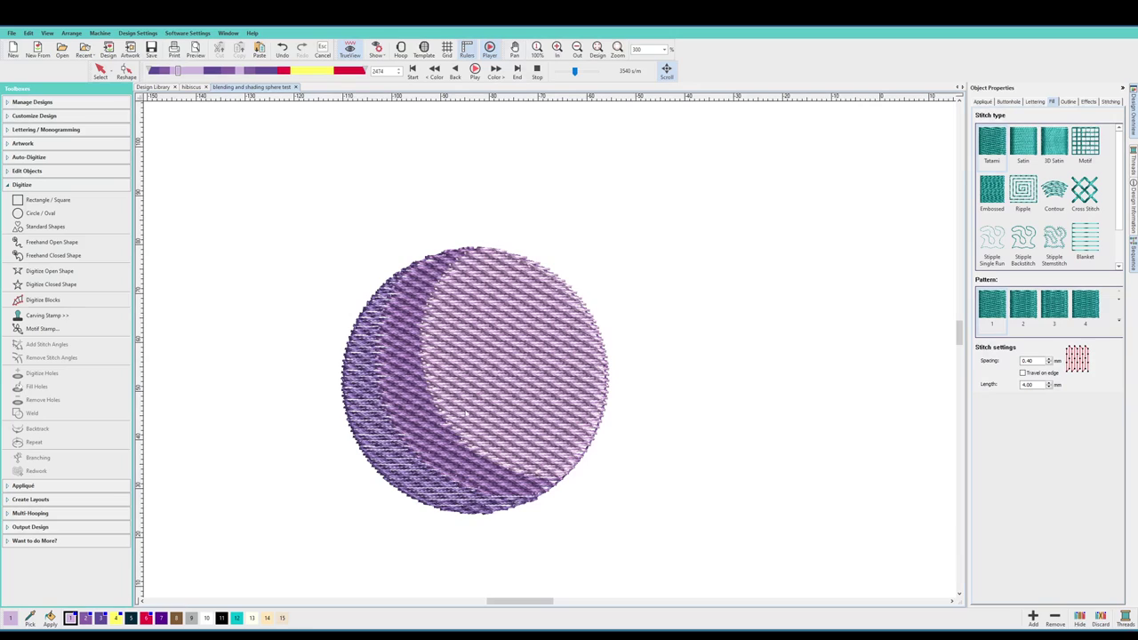
pyautogui.click(475, 69)
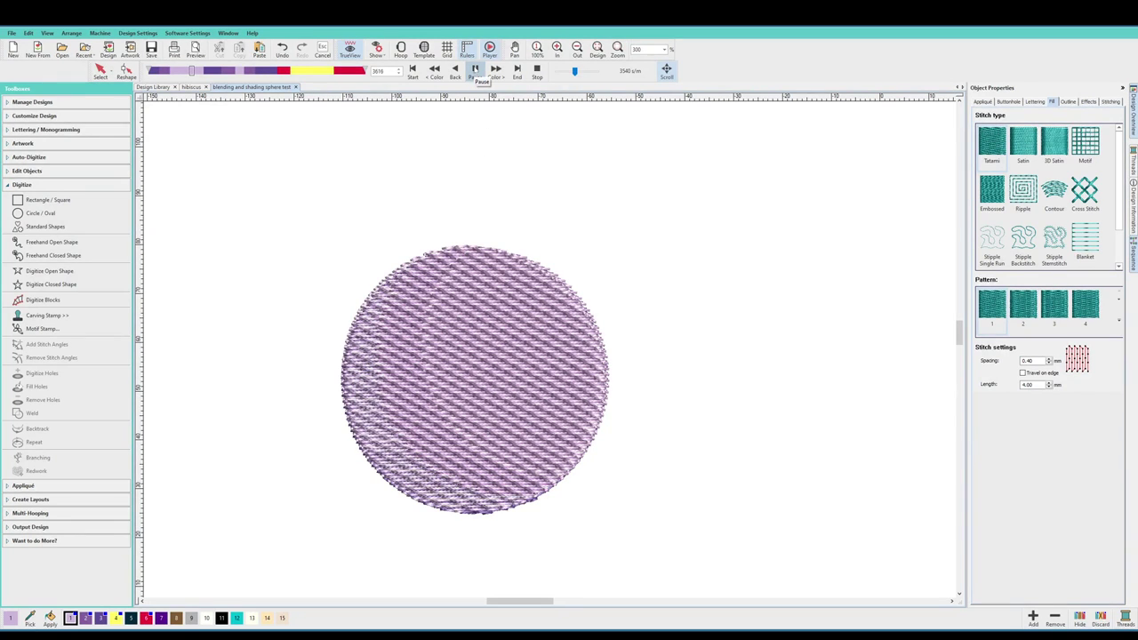
pyautogui.click(475, 71)
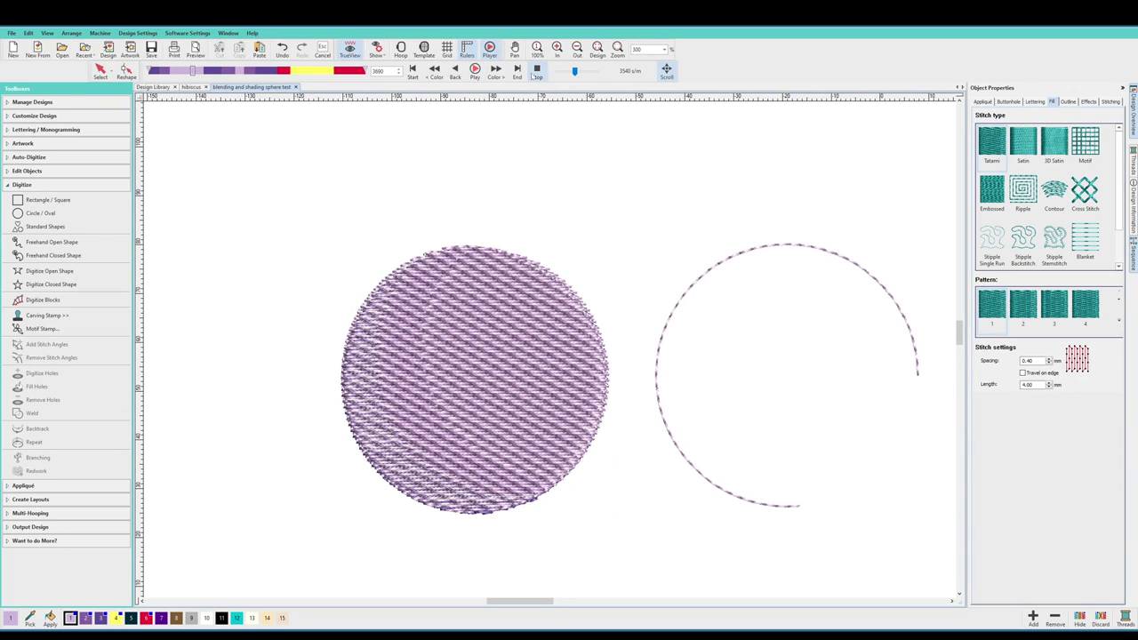
pyautogui.click(536, 70)
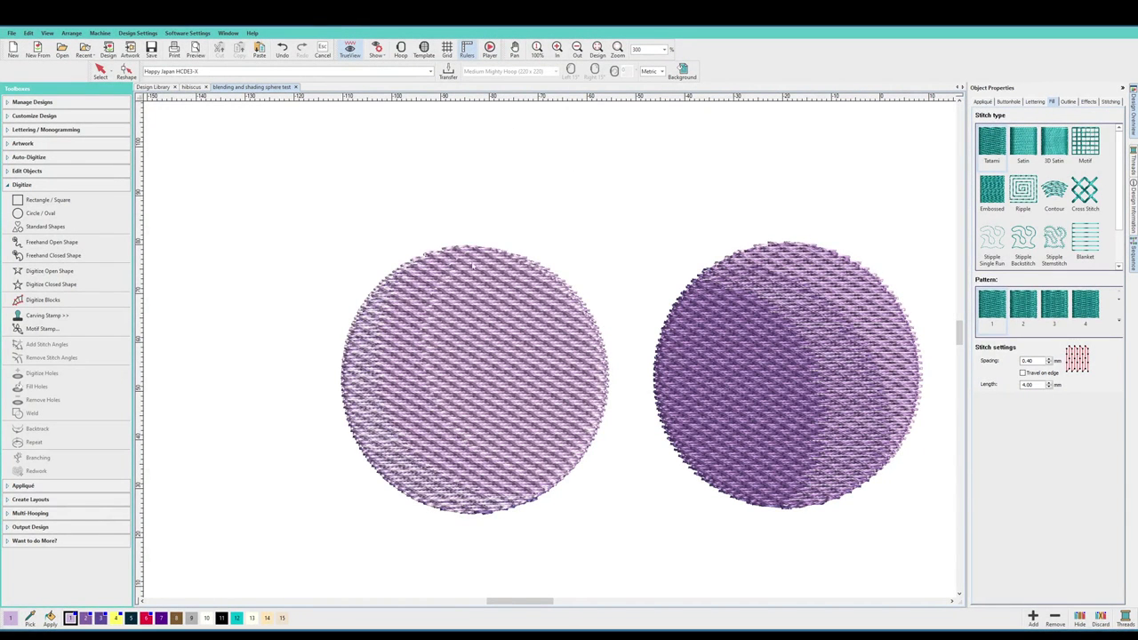
# Step: Pull the lightest circle and a dark crescent off the first sphere, and undo those moves
pyautogui.moveTo(472, 253); pyautogui.dragTo(234, 350)
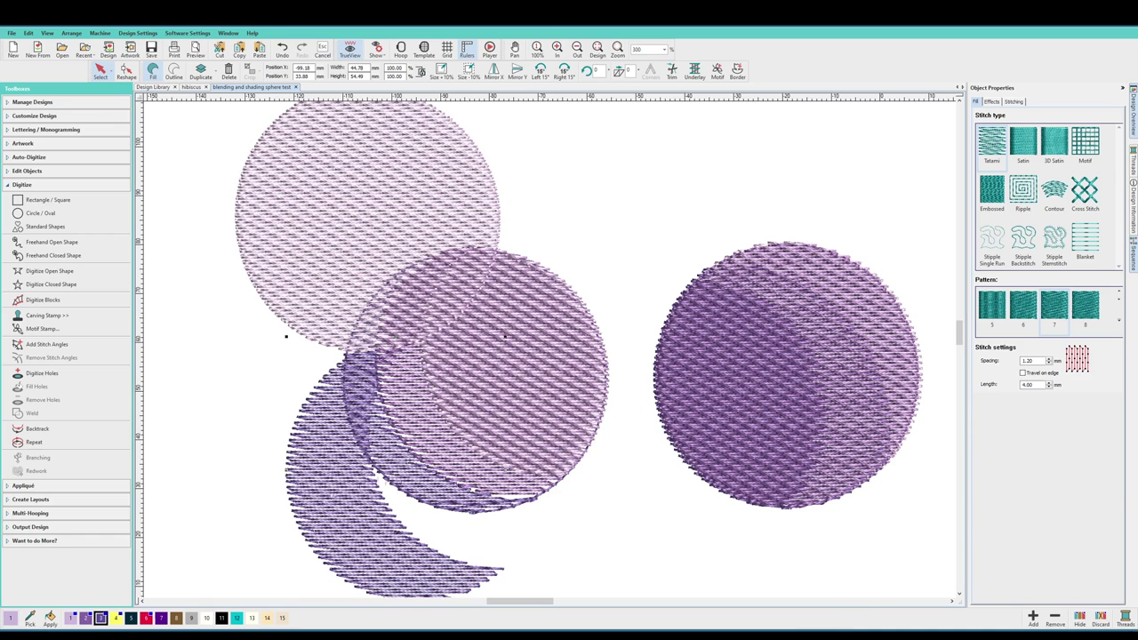
pyautogui.moveTo(311, 579); pyautogui.dragTo(369, 490)
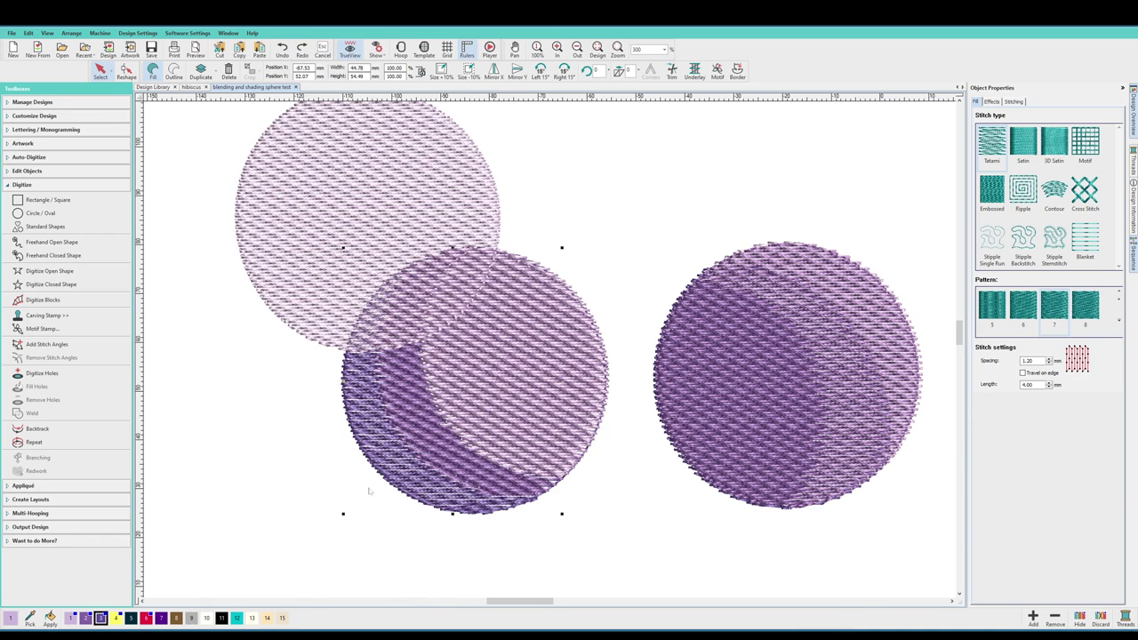
pyautogui.hotkey('ctrl', 'z')
pyautogui.hotkey('ctrl', 'z')
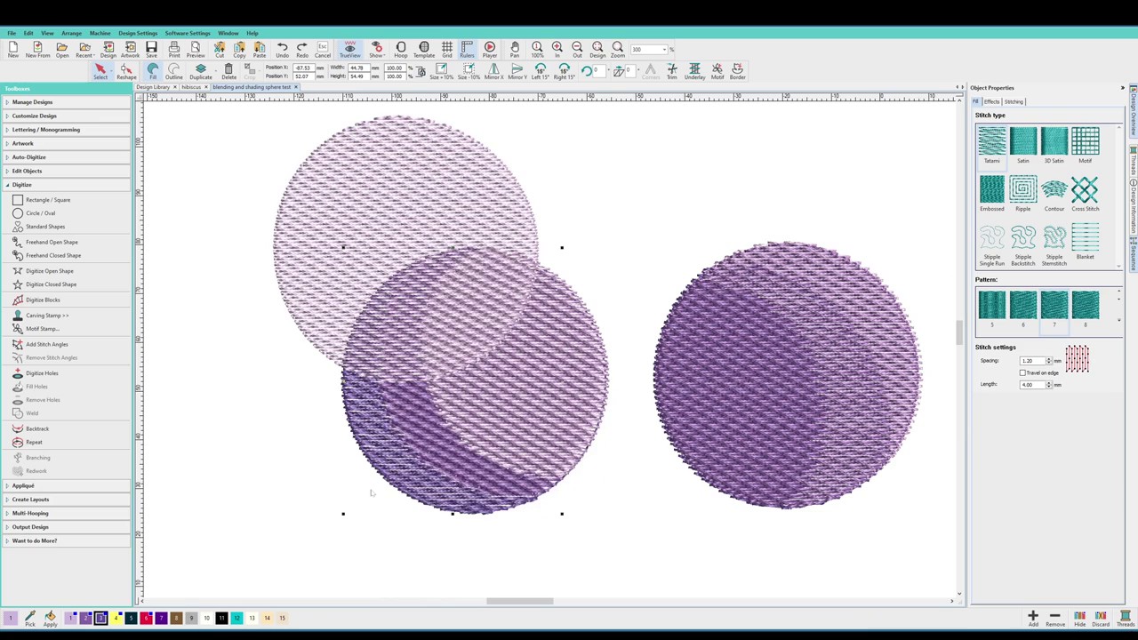
pyautogui.hotkey('ctrl', 'z')
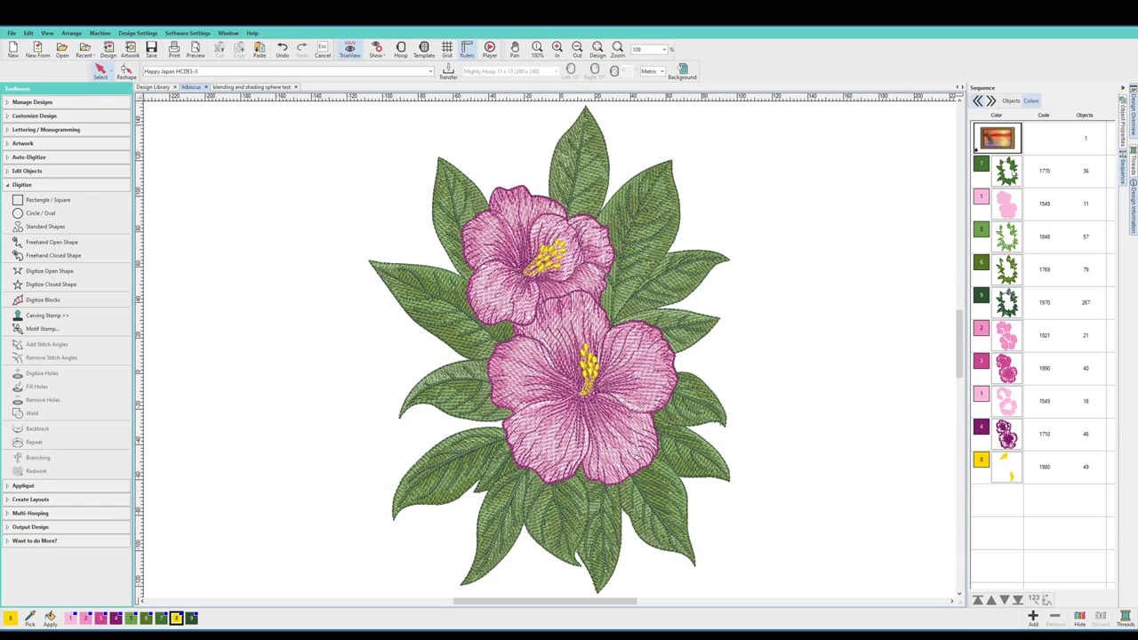
# Step: In the hibiscus design, hide every colour layer from the first pink 1549 through yellow 1980, leaving the green 1770 layer
pyautogui.click(1007, 205)
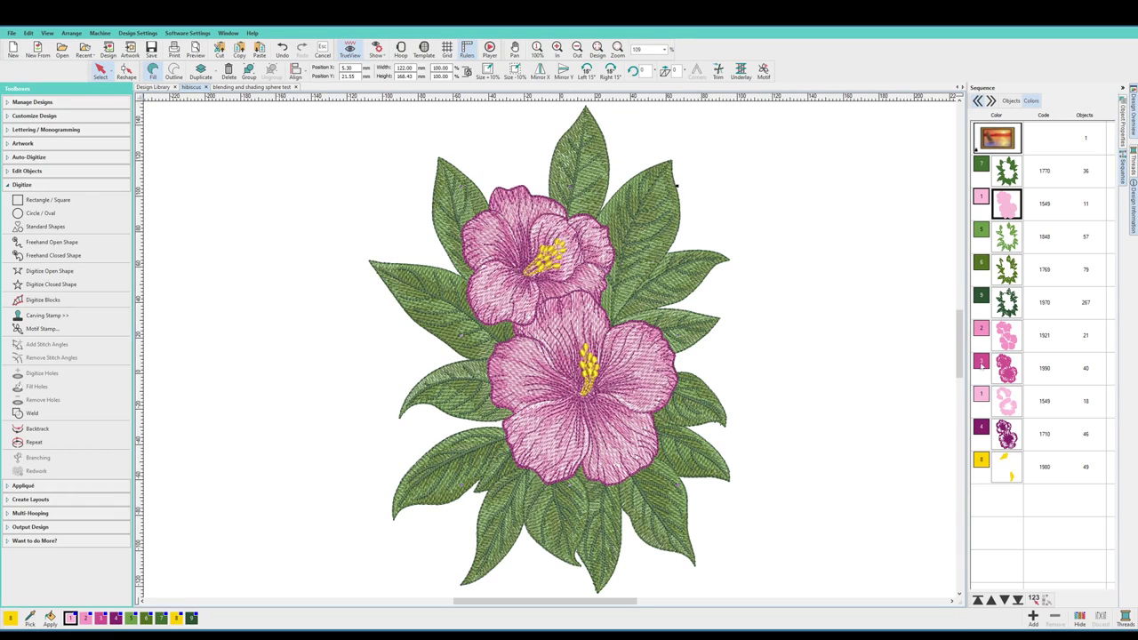
pyautogui.keyDown('shift'); pyautogui.click(1011, 467); pyautogui.keyUp('shift')
pyautogui.rightClick(1005, 206)
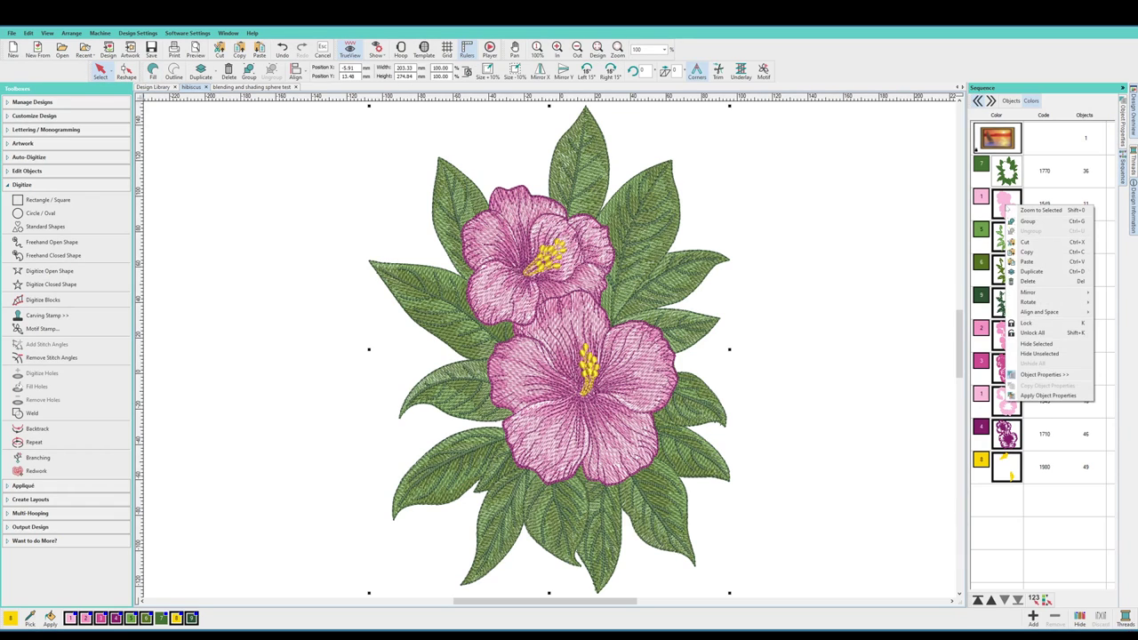
pyautogui.click(1036, 343)
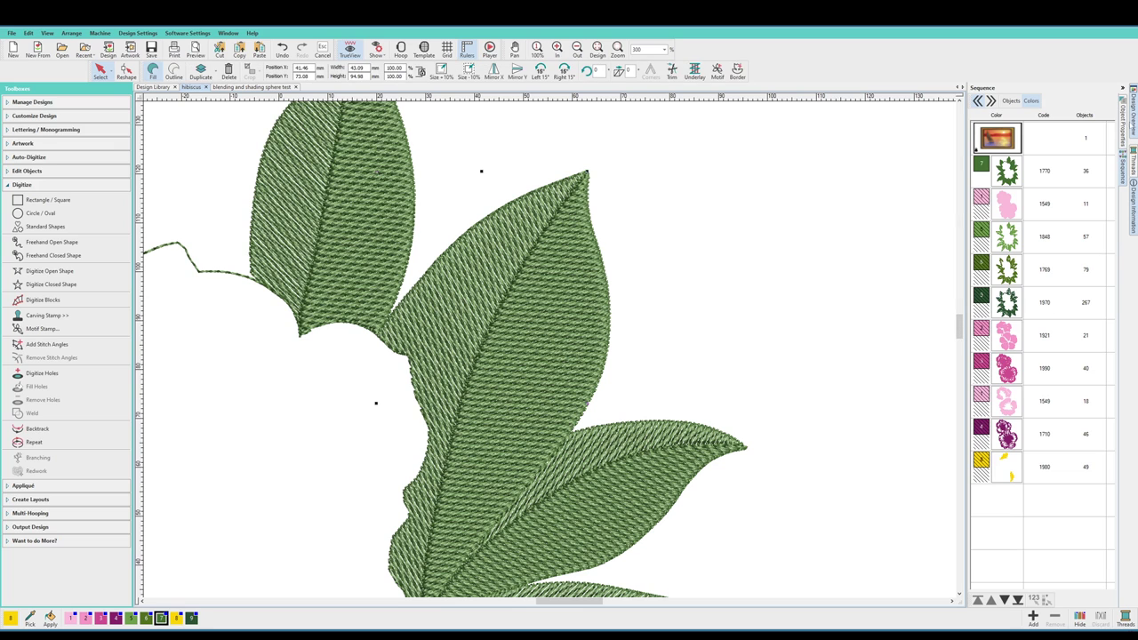
# Step: Toggle Travel on edge for the upper half of the large leaf to compare its edges, leaving the option off
pyautogui.click(533, 293)
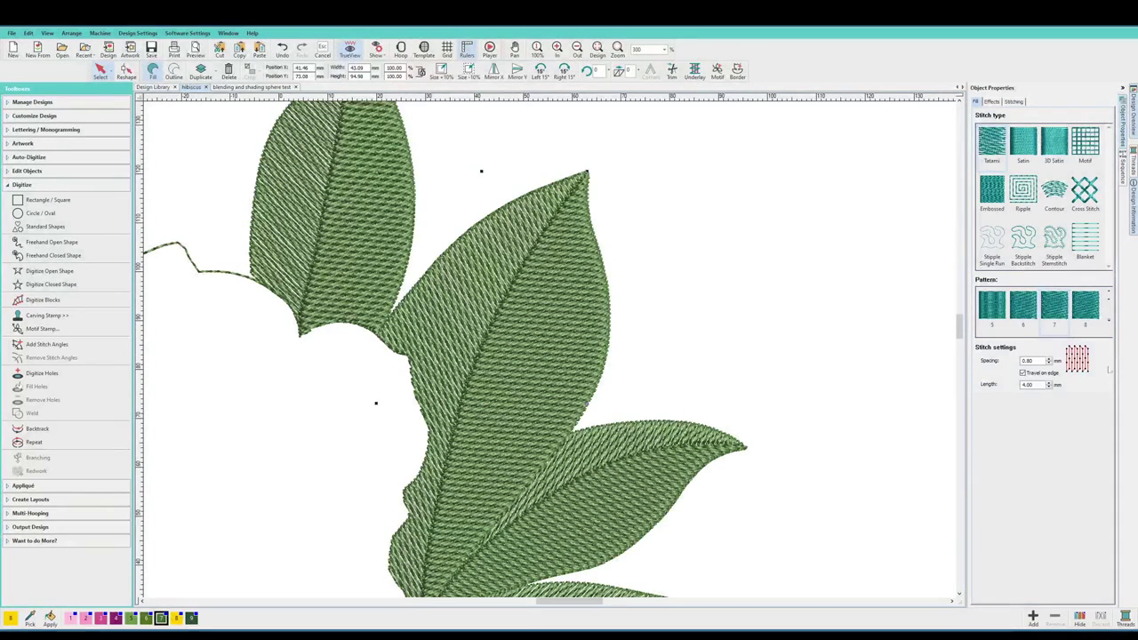
pyautogui.click(1023, 373)
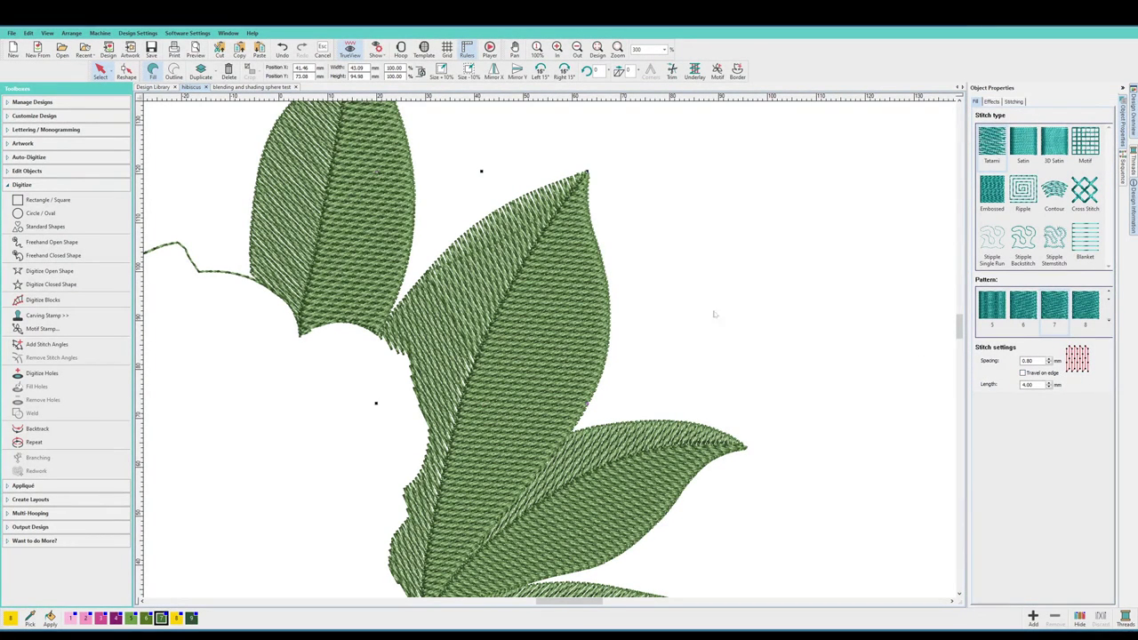
pyautogui.click(1023, 372)
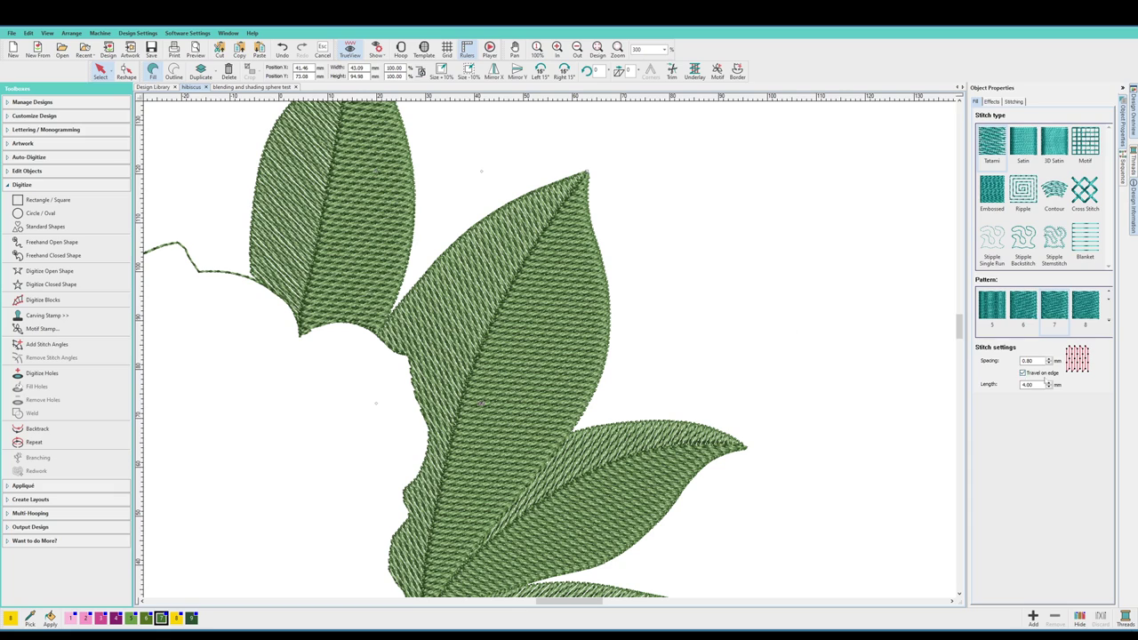
pyautogui.click(1023, 373)
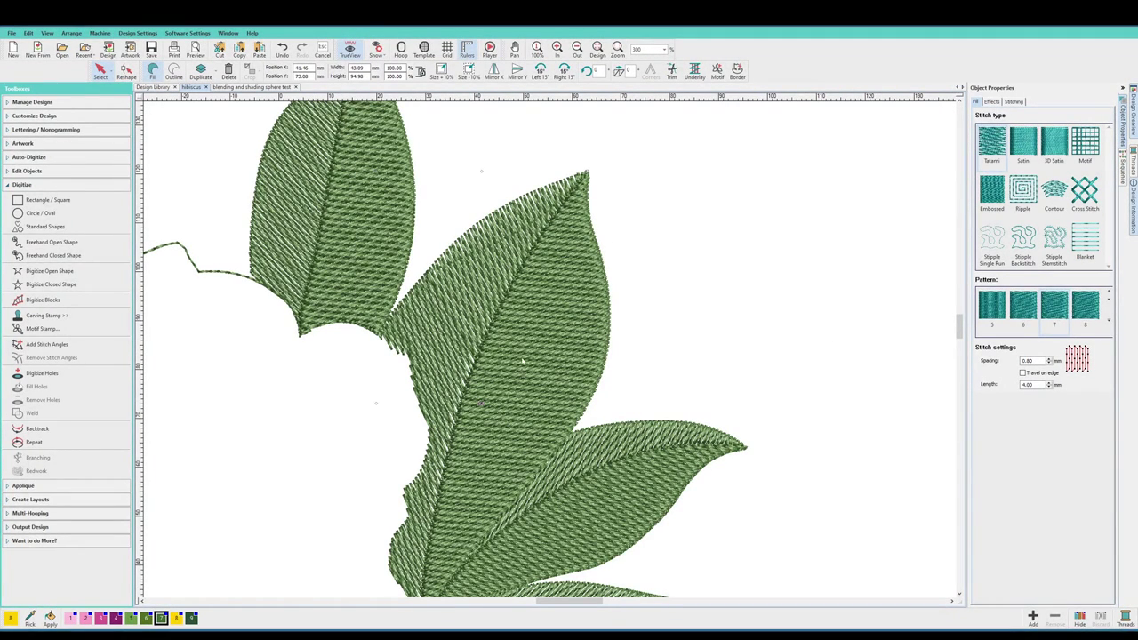
# Step: Turn Travel on edge on for the upper half of the large leaf
pyautogui.click(1022, 373)
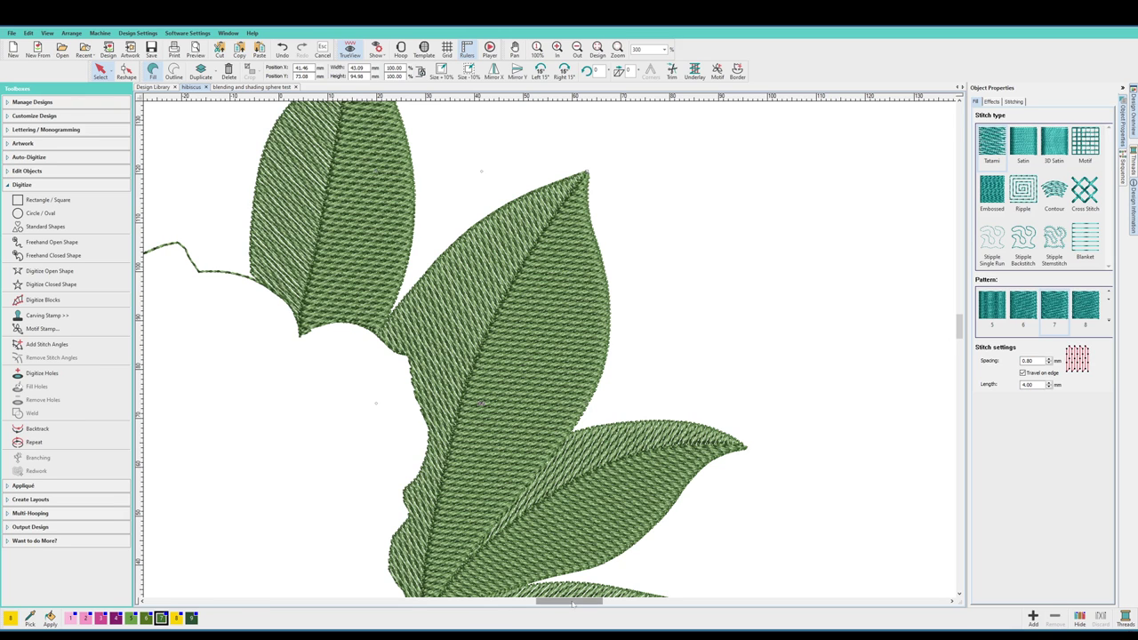
# Step: Inspect the reshape points and stitch start and end markers on both halves of the topmost leaf
pyautogui.scroll(3, 675, 498)
pyautogui.hscroll(-5, 675, 498)
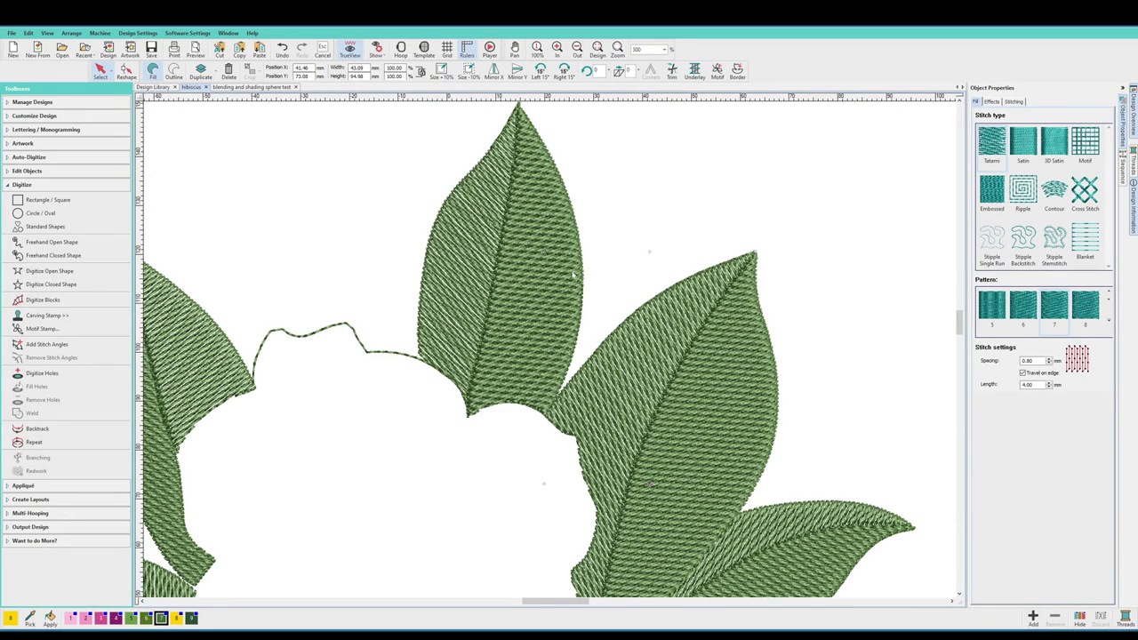
pyautogui.click(495, 265)
pyautogui.click(501, 248)
pyautogui.press('h')
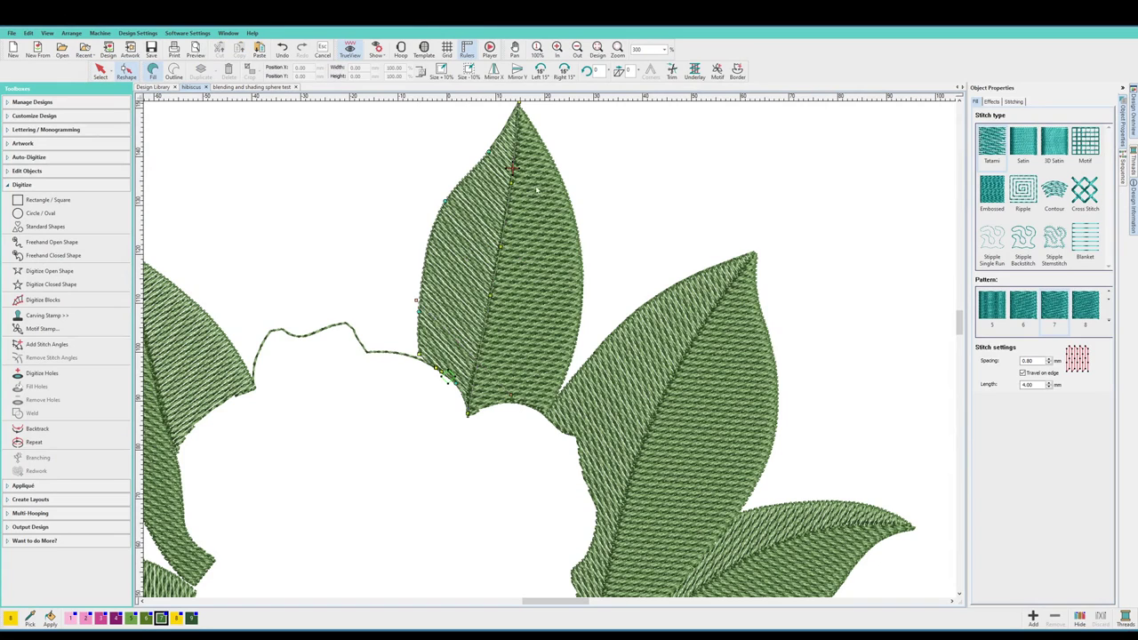
pyautogui.click(416, 300)
pyautogui.moveTo(416, 300); pyautogui.dragTo(465, 415)
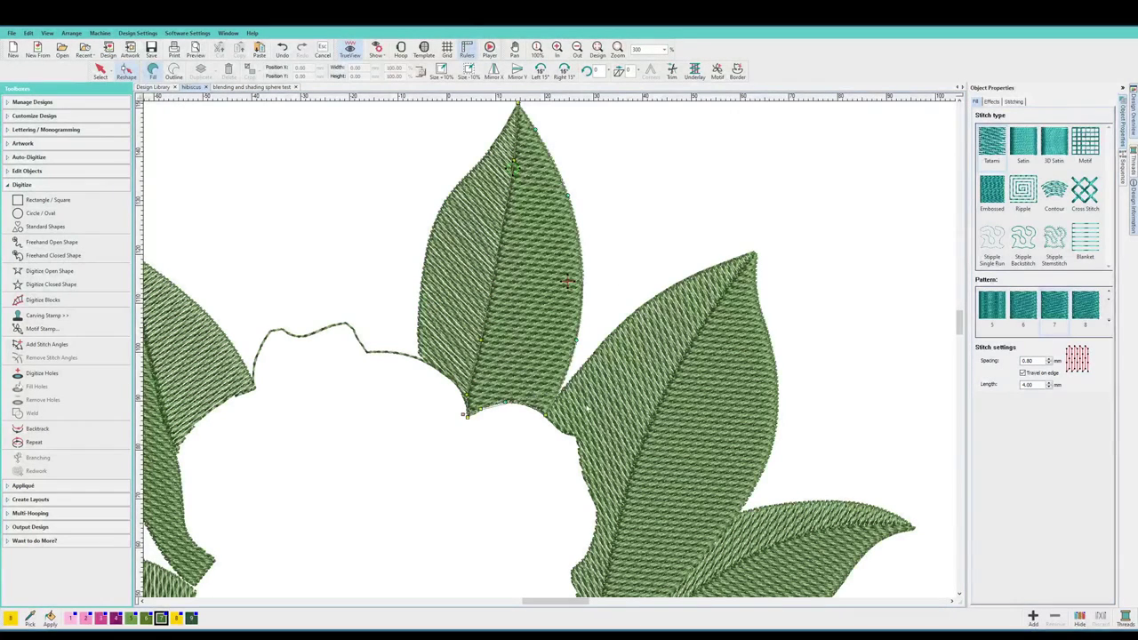
pyautogui.click(563, 391)
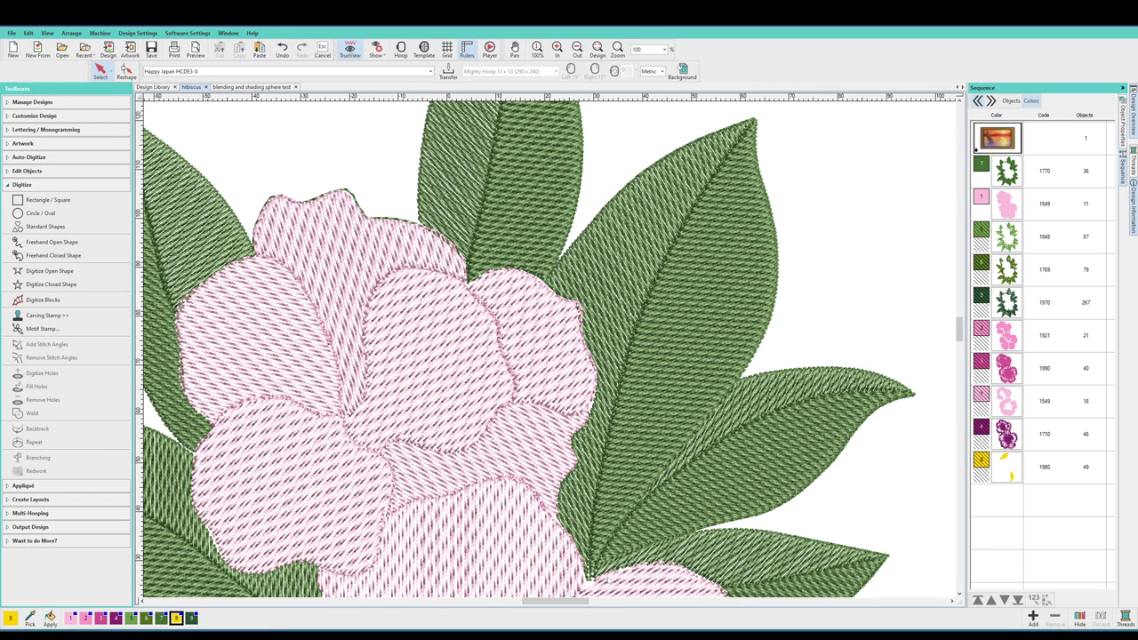
# Step: View the whole hibiscus design with the green 1770 and pink 1549 base layers showing
pyautogui.moveTo(574, 603); pyautogui.dragTo(562, 605)
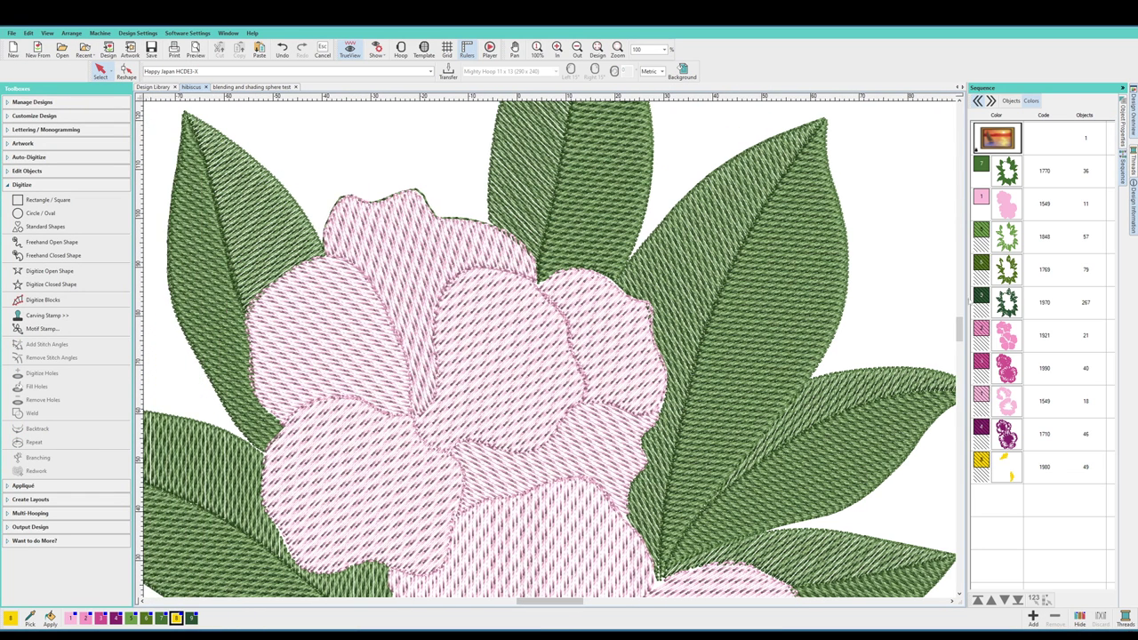
pyautogui.moveTo(959, 325); pyautogui.dragTo(959, 333)
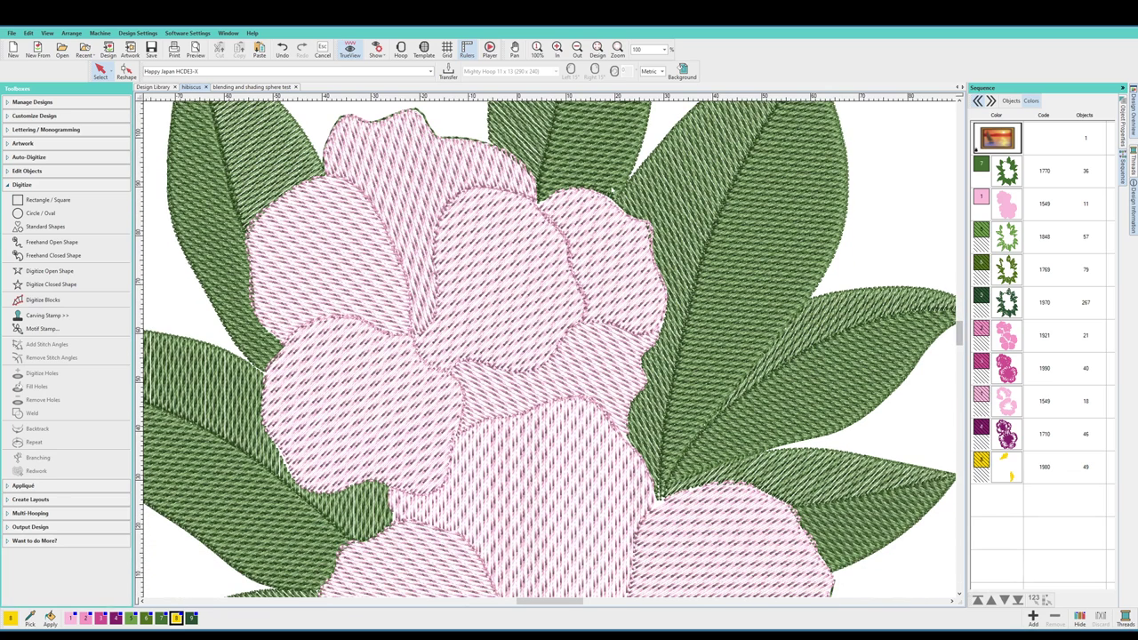
pyautogui.scroll(-3, 761, 429)
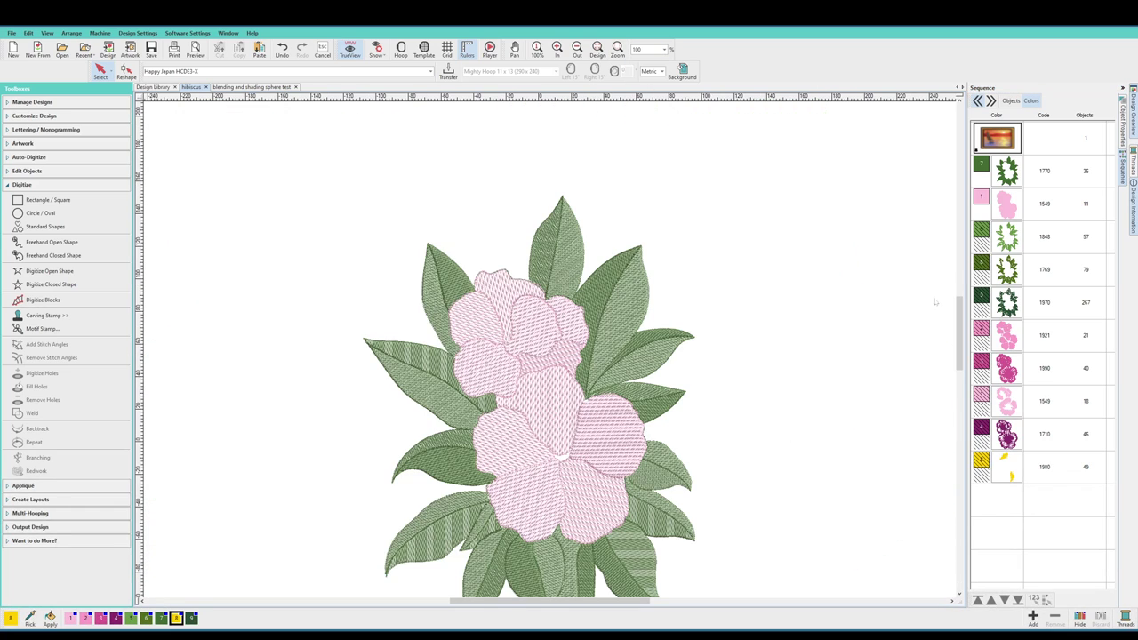
pyautogui.moveTo(959, 333); pyautogui.dragTo(958, 338)
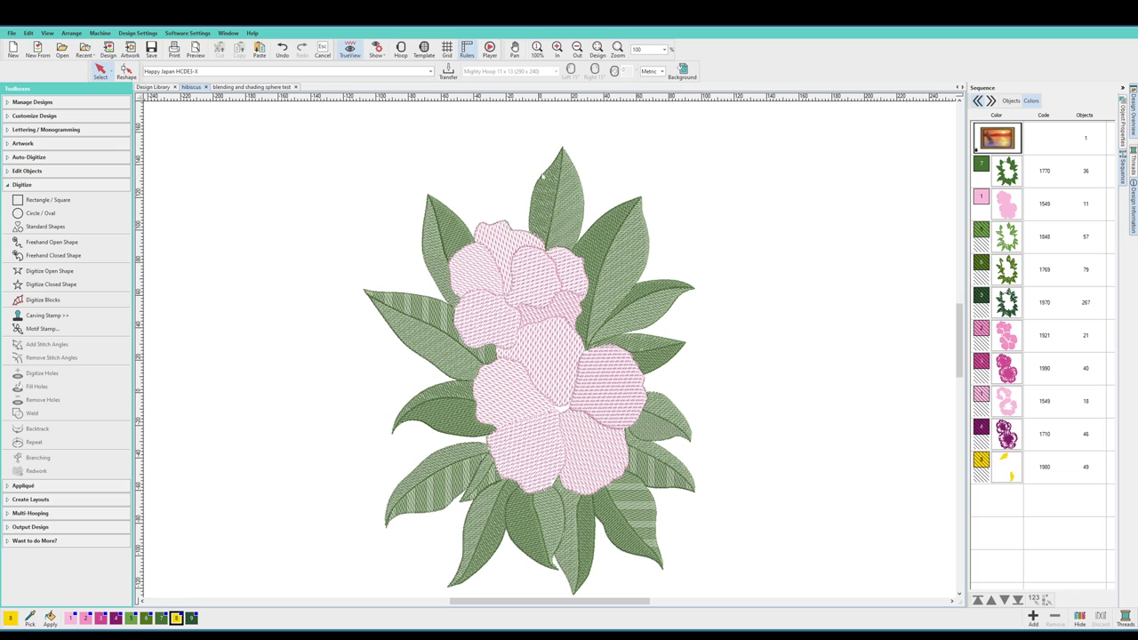
pyautogui.click(664, 48)
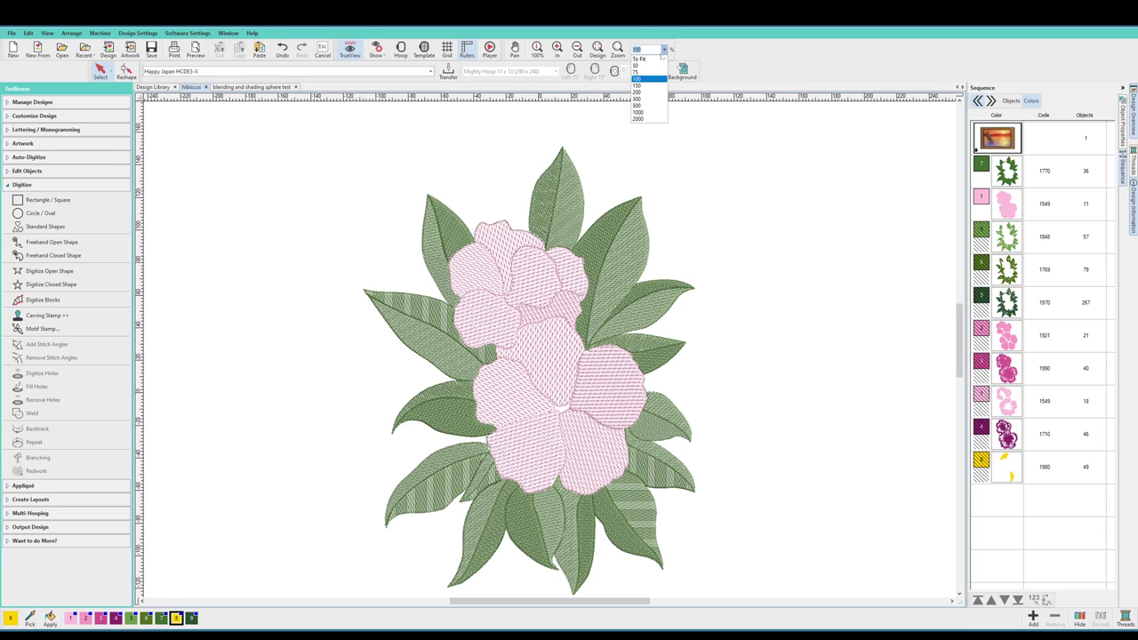
pyautogui.click(648, 79)
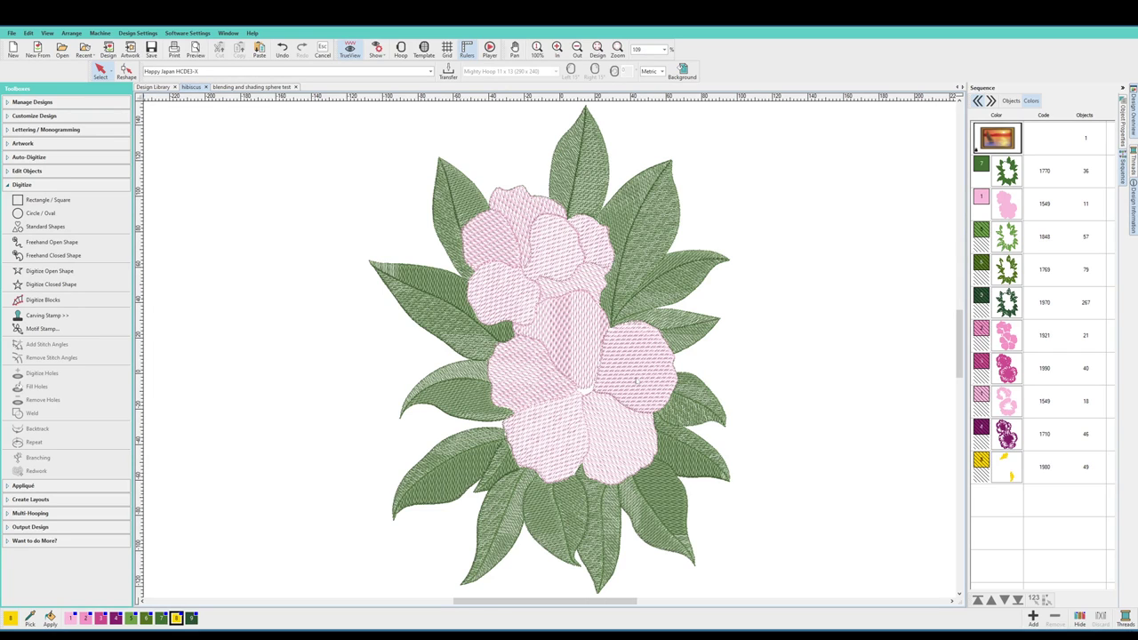
# Step: Examine the pink base petals at 300% zoom and check the Tatami spacing and travel settings of the upper flower's middle petal
pyautogui.click(663, 49)
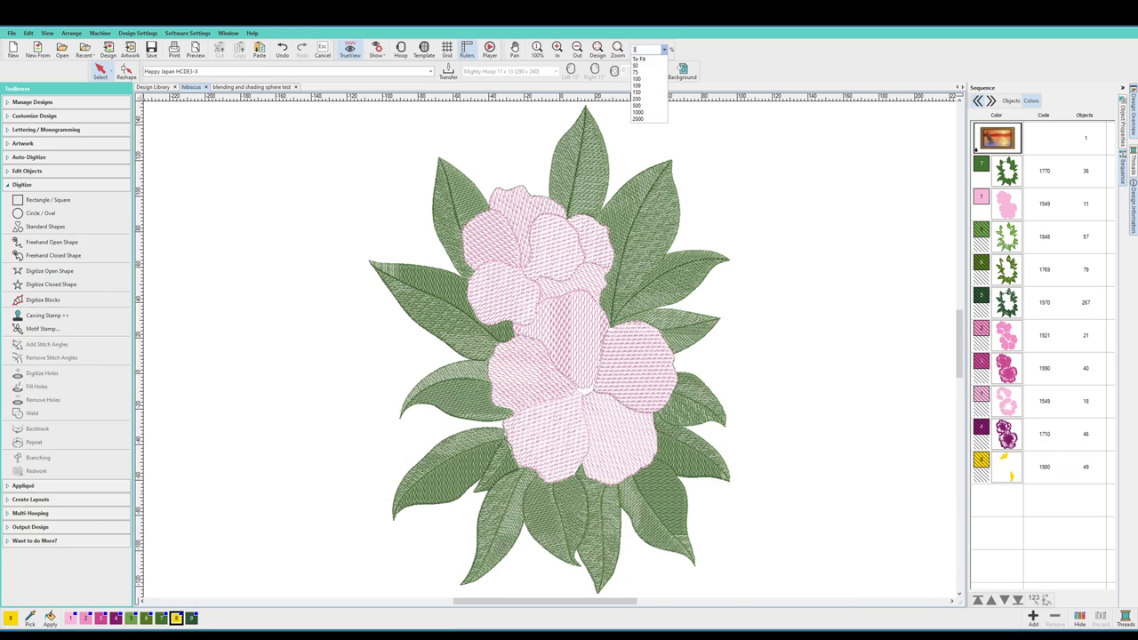
pyautogui.click(637, 97)
pyautogui.scroll(5, 949, 358)
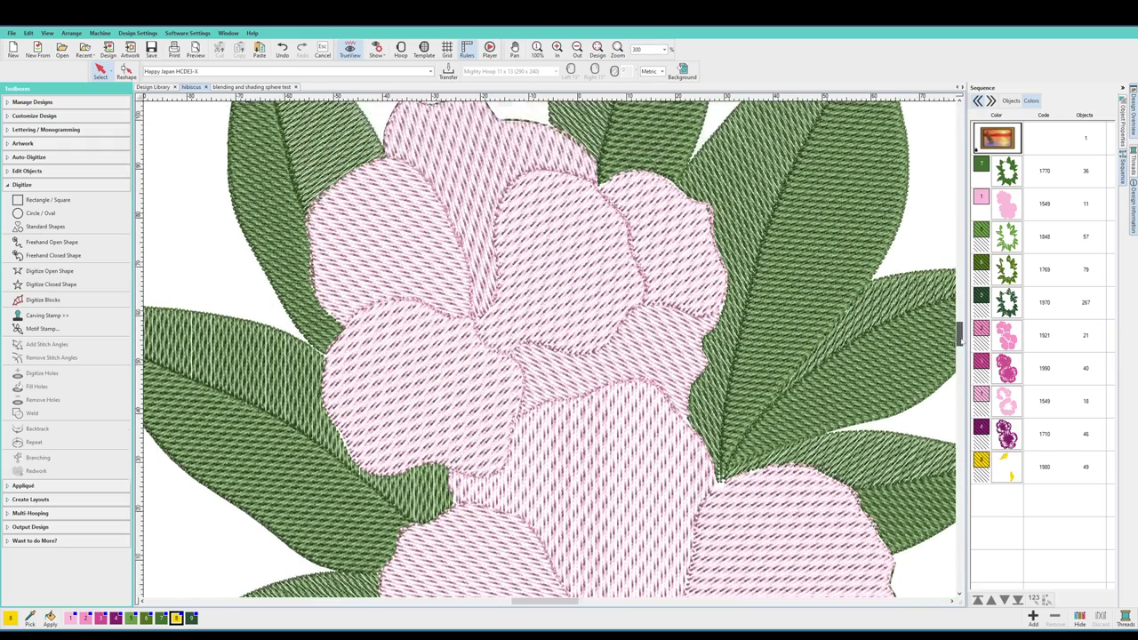
pyautogui.click(539, 252)
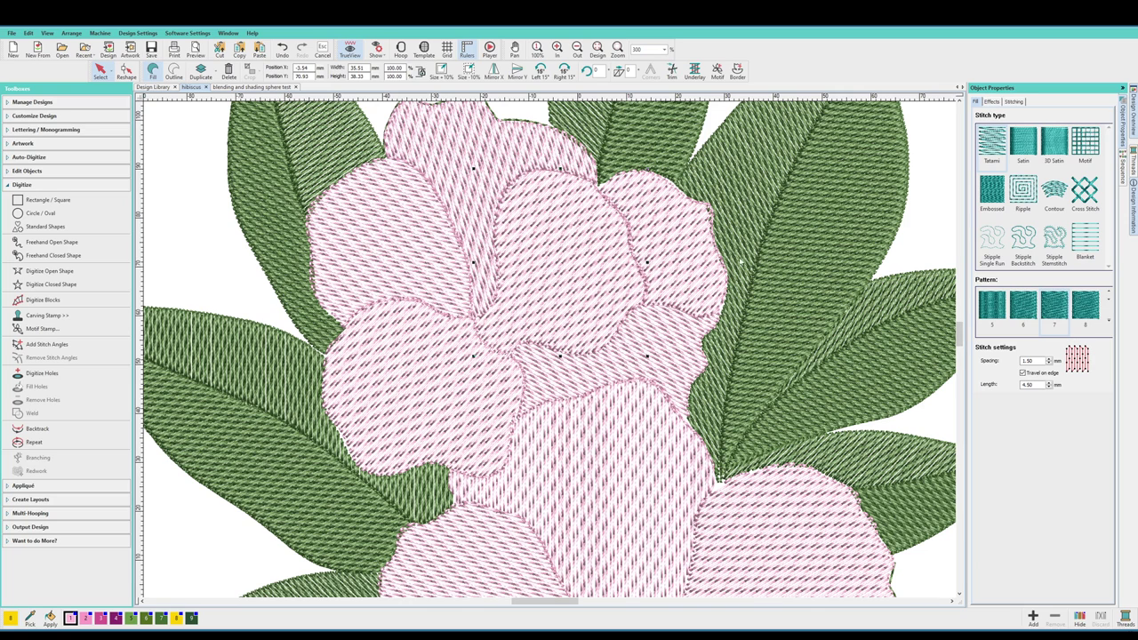
pyautogui.scroll(2, 959, 329)
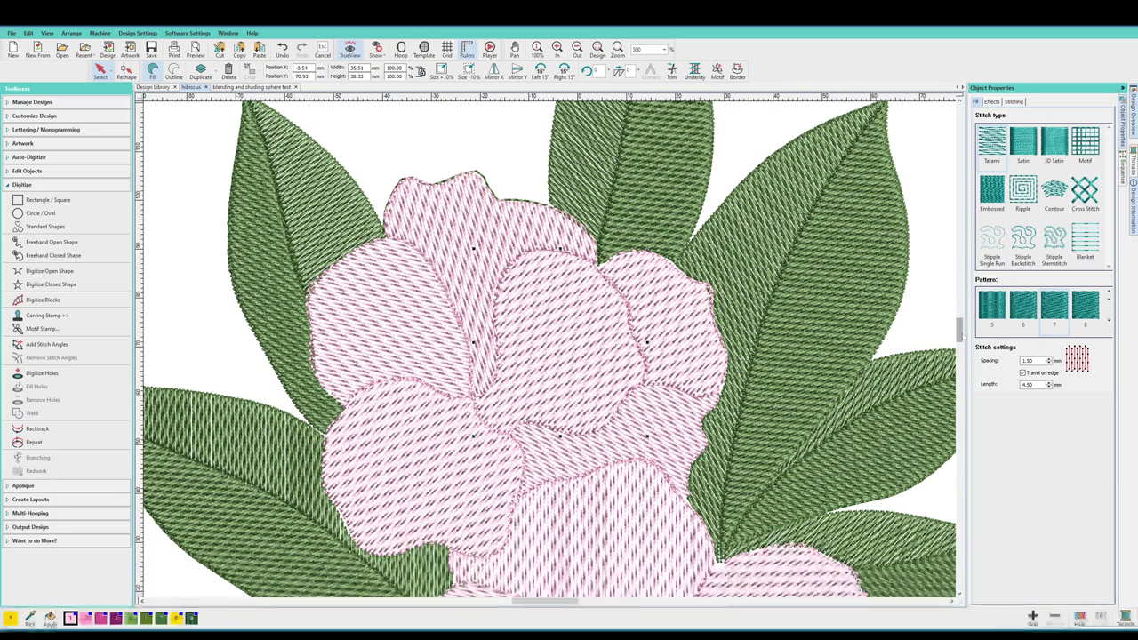
pyautogui.scroll(-2, 547, 347)
pyautogui.scroll(3, 547, 346)
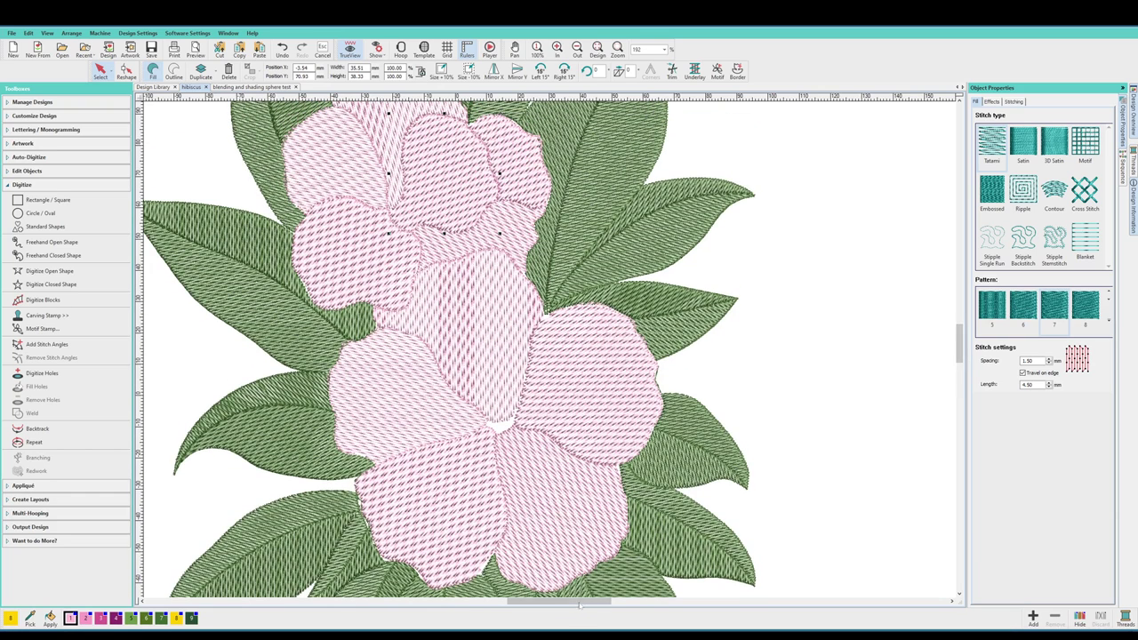
pyautogui.moveTo(578, 604); pyautogui.dragTo(570, 604)
# Step: Review the Design options in Embroidery Settings, including Apply closest join while digitizing, and close the dialog
pyautogui.click(187, 33)
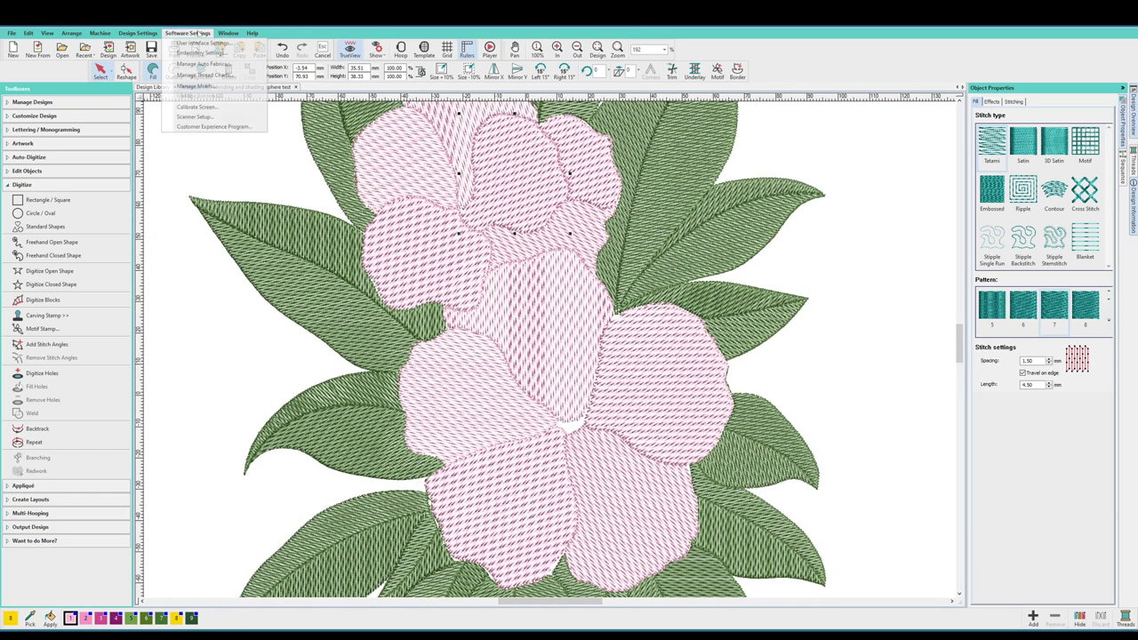
pyautogui.click(201, 53)
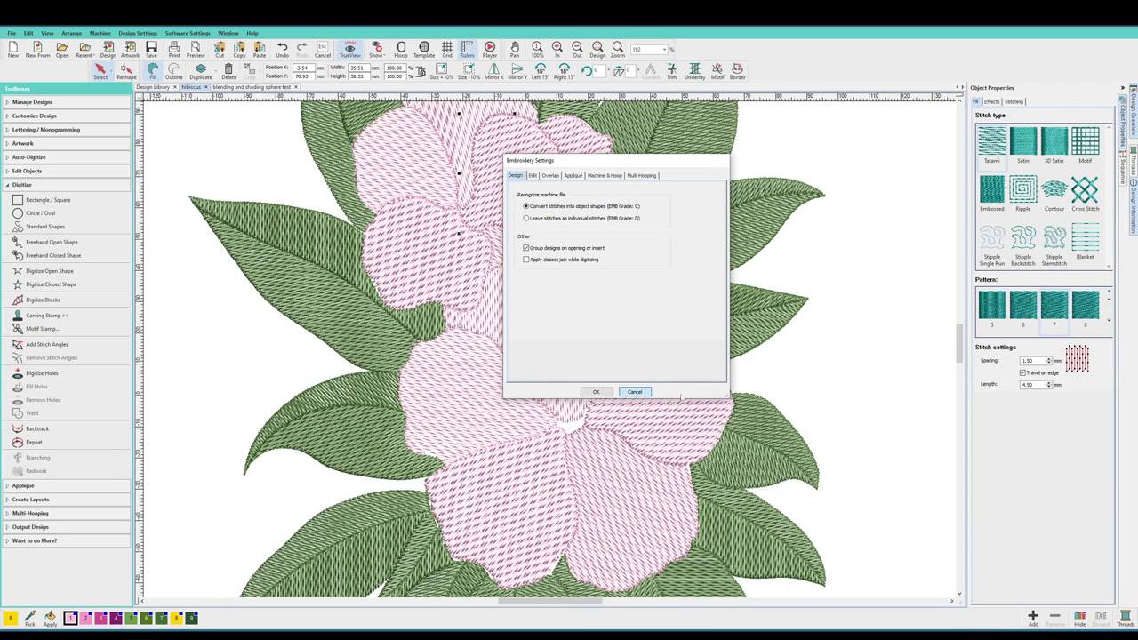
pyautogui.click(595, 392)
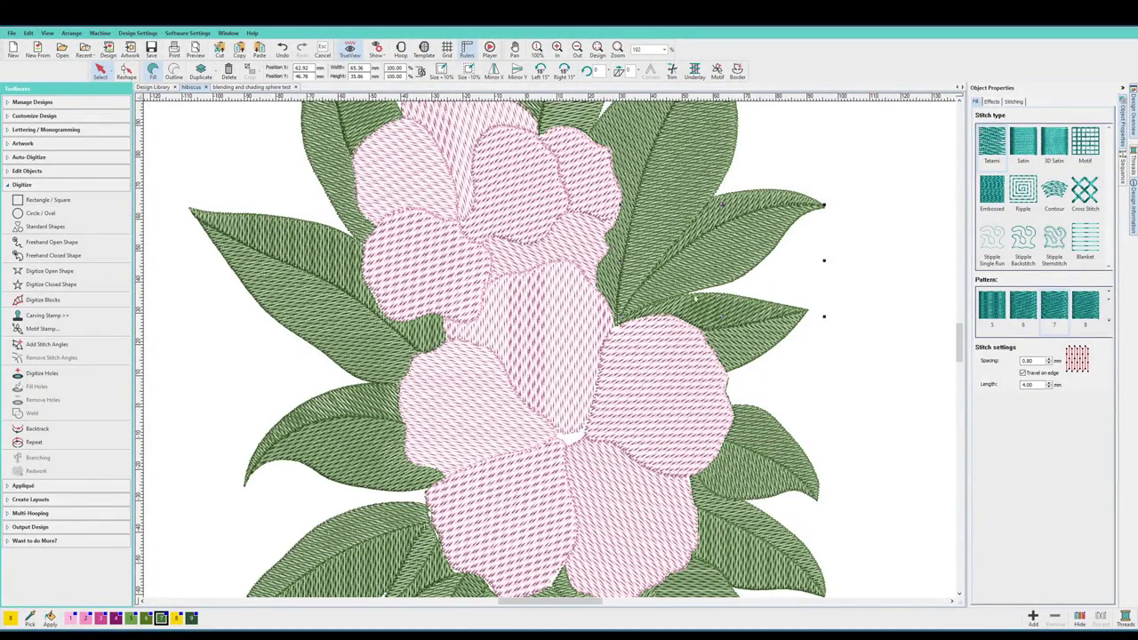
# Step: Unhide the lighter green 1848 layer over the leaves in the colour sequence
pyautogui.click(915, 288)
pyautogui.moveTo(961, 343); pyautogui.dragTo(960, 333)
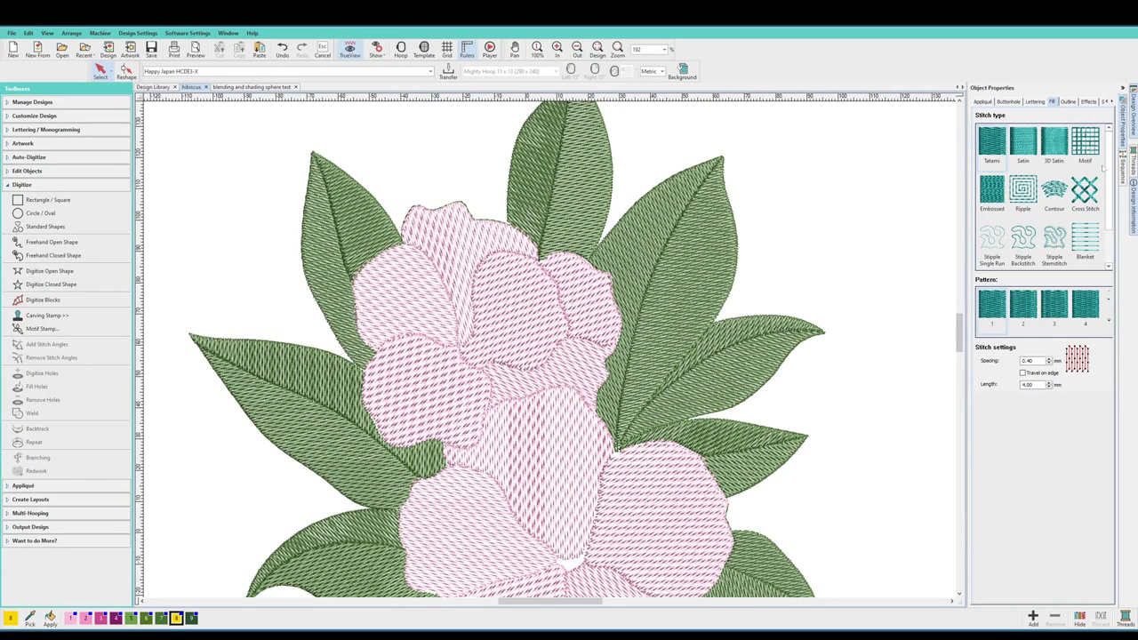
pyautogui.click(1122, 168)
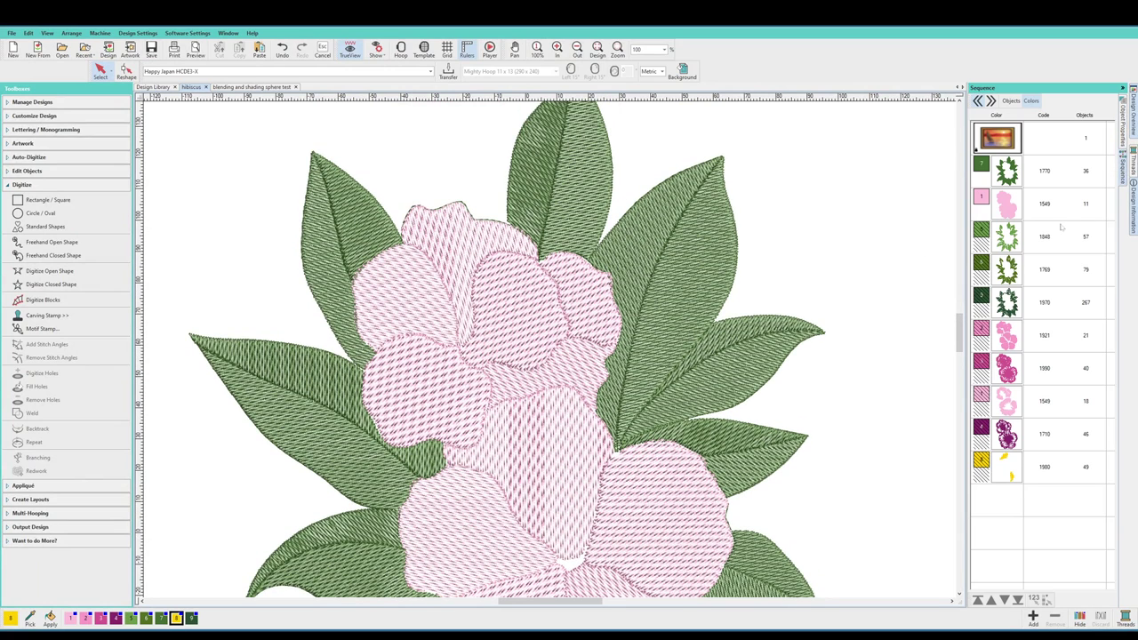
pyautogui.rightClick(871, 256)
pyautogui.click(763, 324)
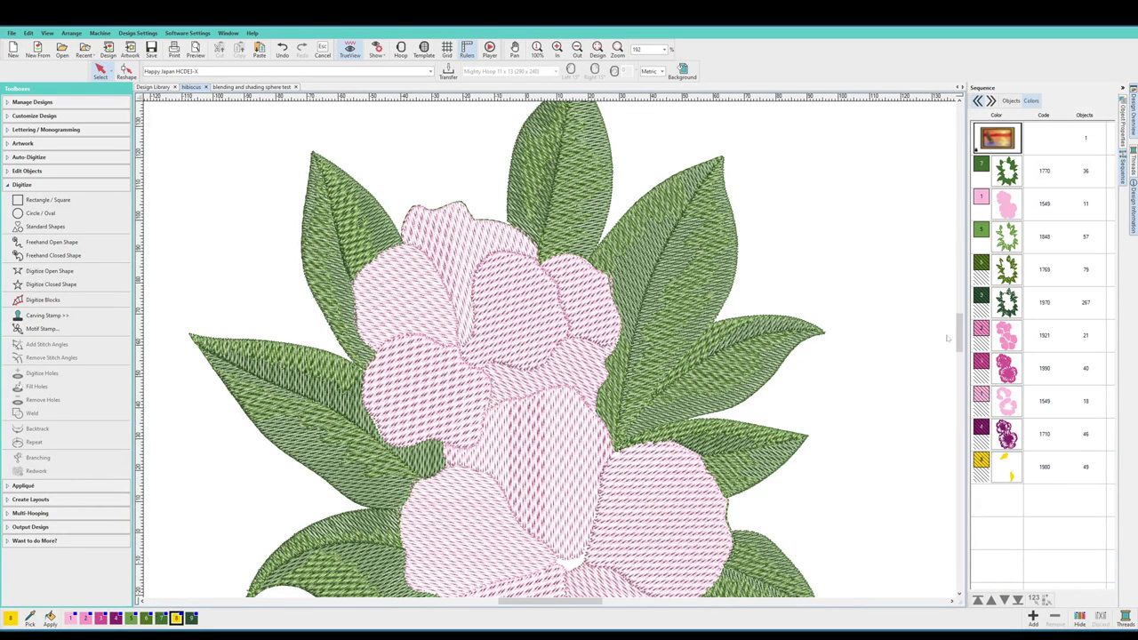
# Step: Recolour all objects of the lighter green 1848 layer with yellow 1980 to make them stand out
pyautogui.scroll(2, 960, 330)
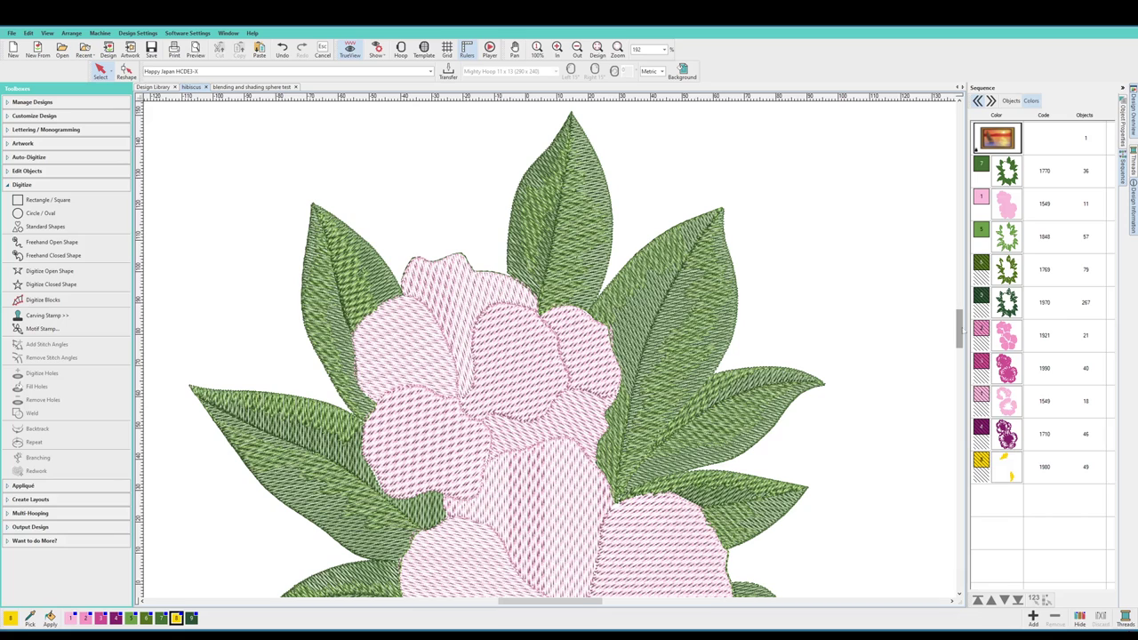
pyautogui.click(742, 350)
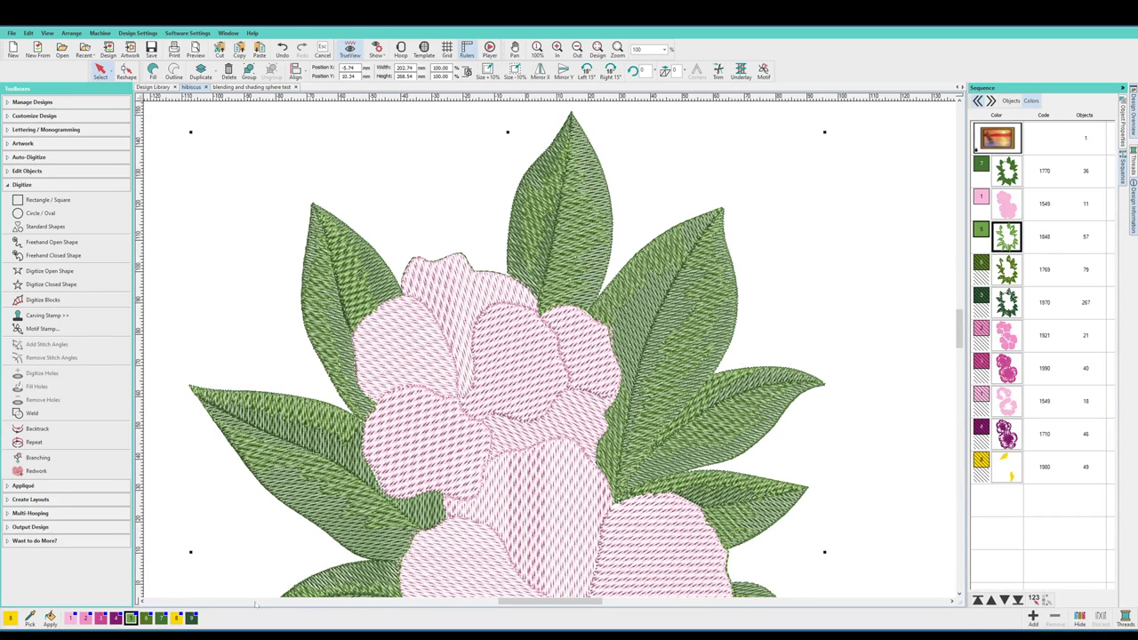
pyautogui.click(176, 617)
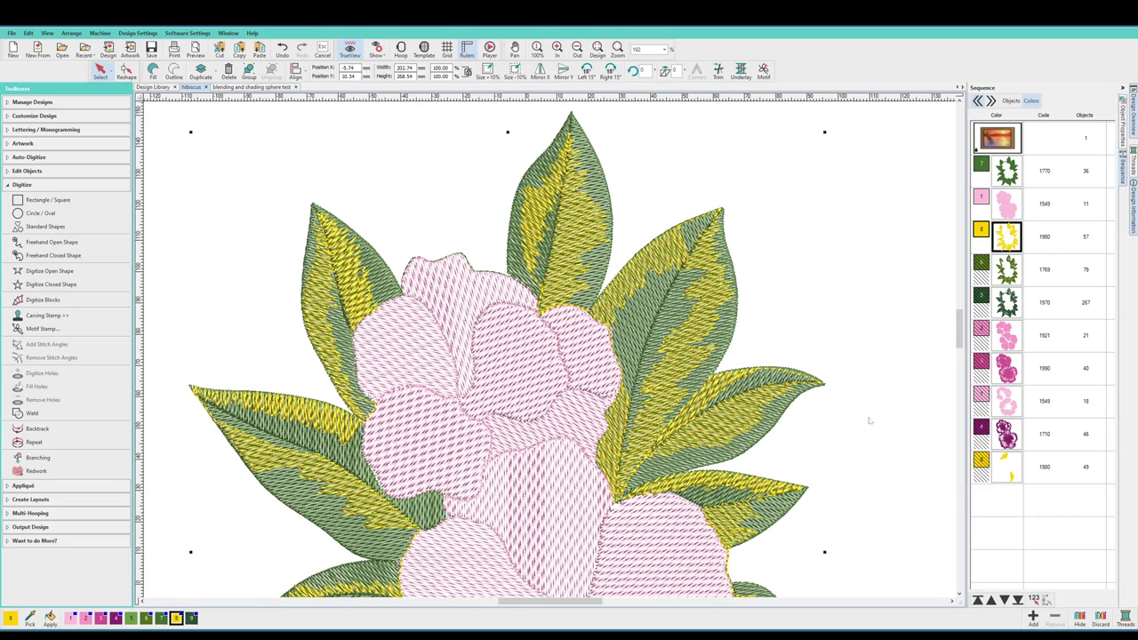
# Step: Examine how the yellow shading layer's jagged shapes overlap the green base on the leaves, zooming in to 300%
pyautogui.scroll(-1, 962, 330)
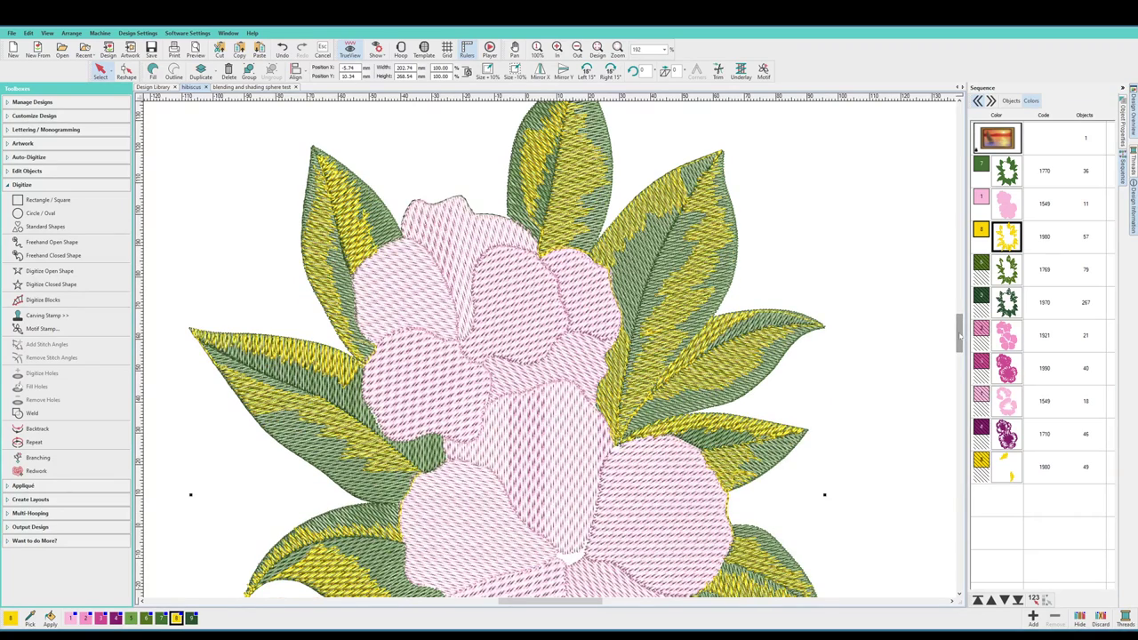
pyautogui.scroll(-1, 960, 332)
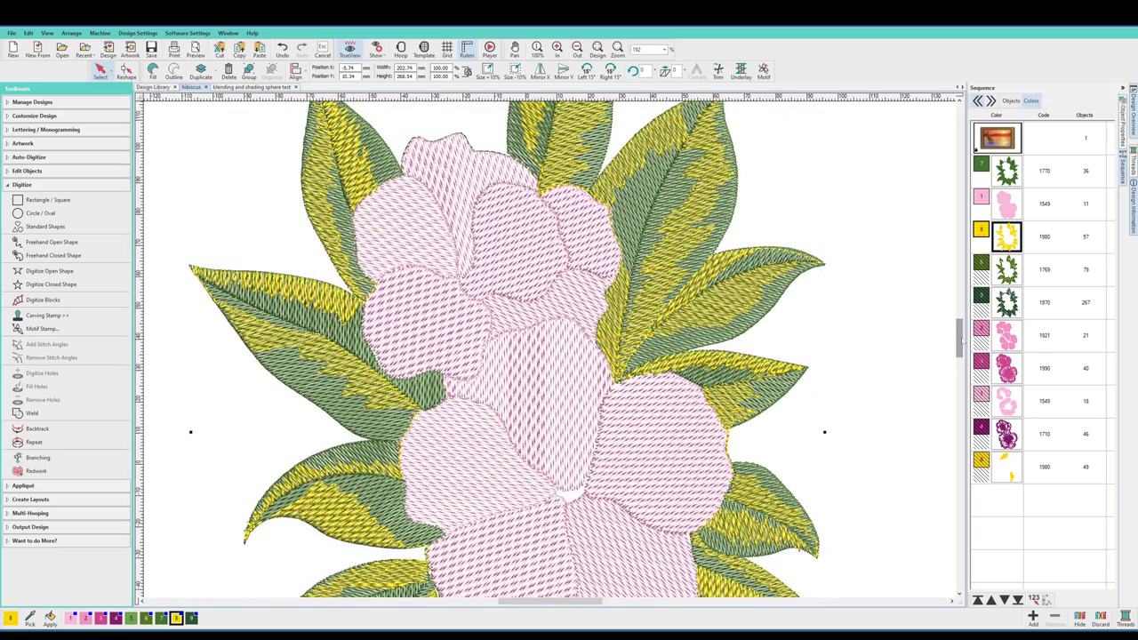
pyautogui.scroll(1, 962, 330)
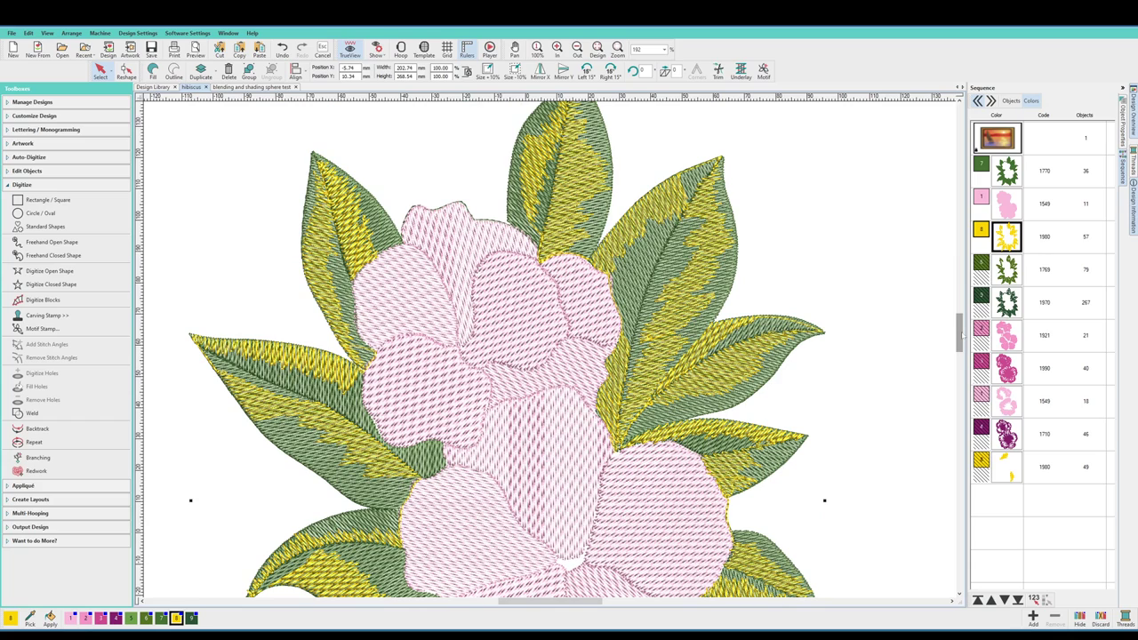
pyautogui.scroll(1, 960, 331)
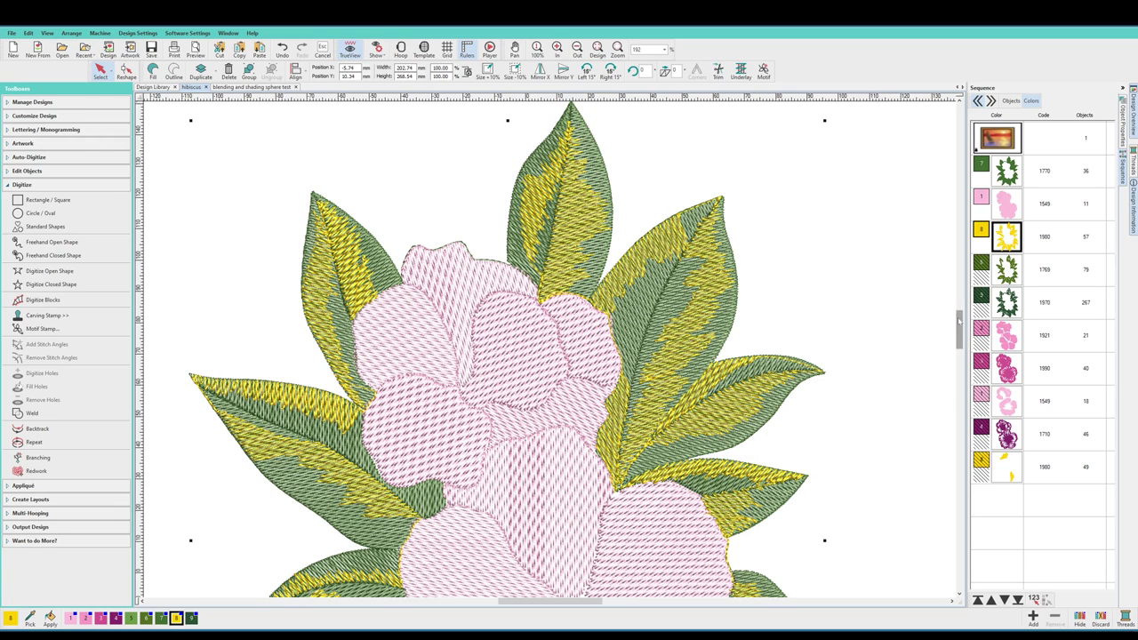
pyautogui.moveTo(957, 311)
pyautogui.mouseDown()
pyautogui.moveTo(958, 327)
pyautogui.moveTo(957, 308)
pyautogui.mouseUp()
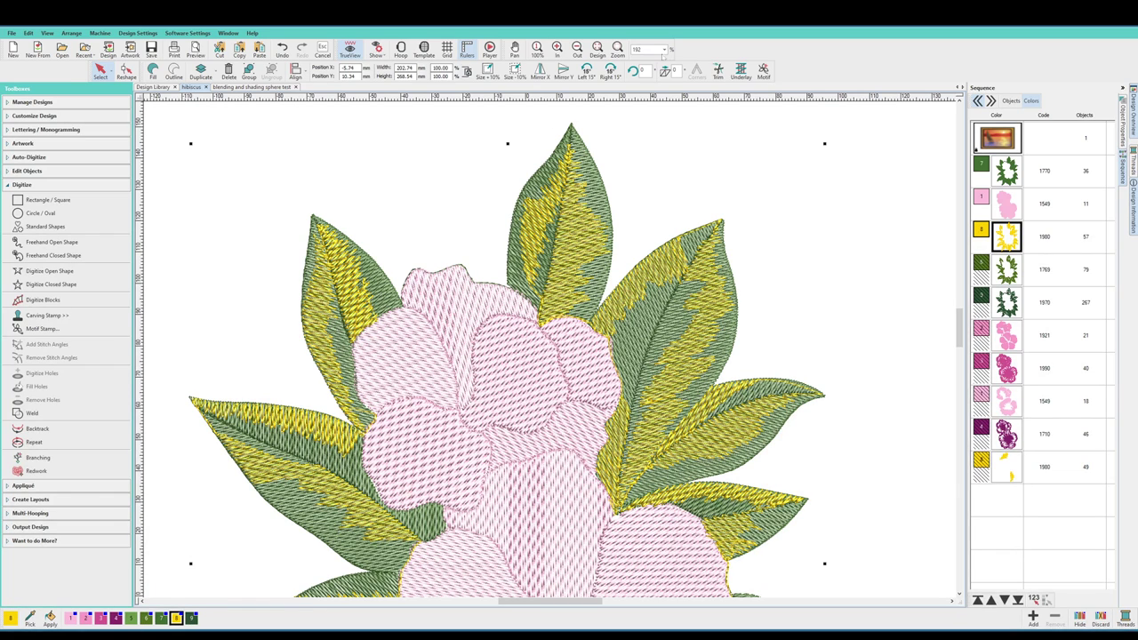
pyautogui.doubleClick(637, 49)
pyautogui.press('BackSpace')
pyautogui.write('100')
pyautogui.press('Return')
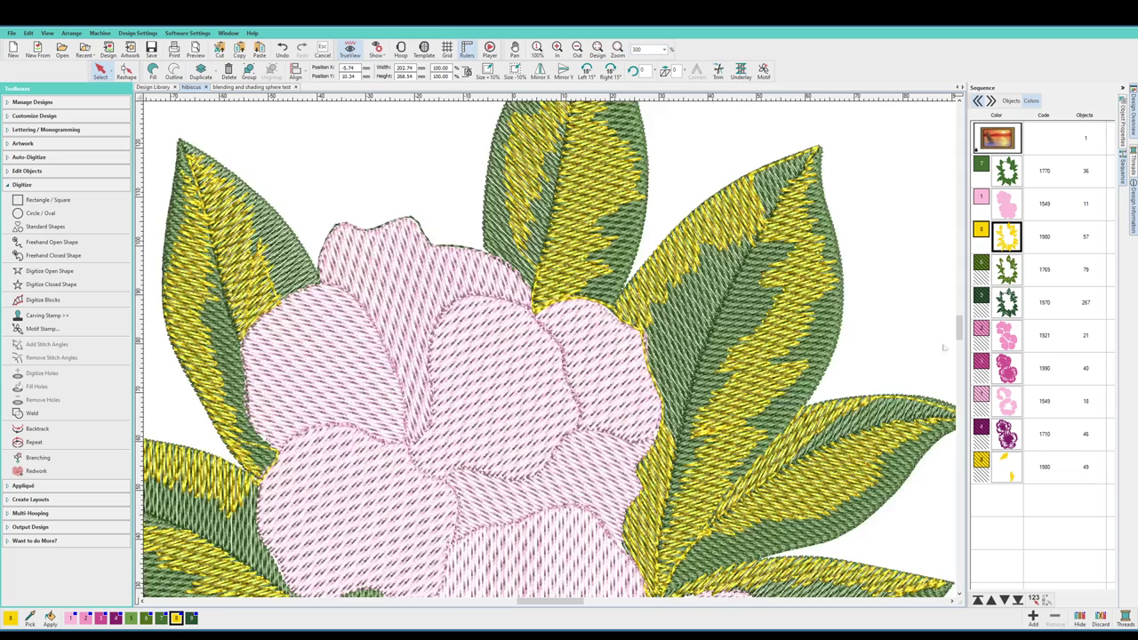
pyautogui.moveTo(960, 331); pyautogui.dragTo(960, 318)
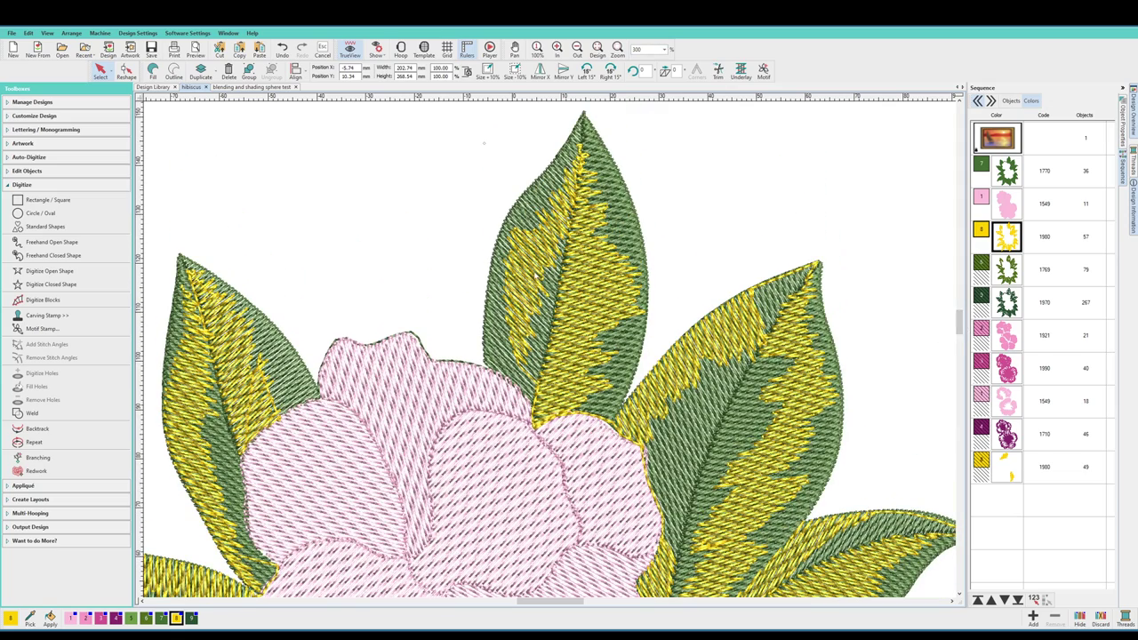
# Step: Show the object properties of the upper yellow fill on the long left leaf and move its stitch end point to the leaf's tip
pyautogui.click(1123, 124)
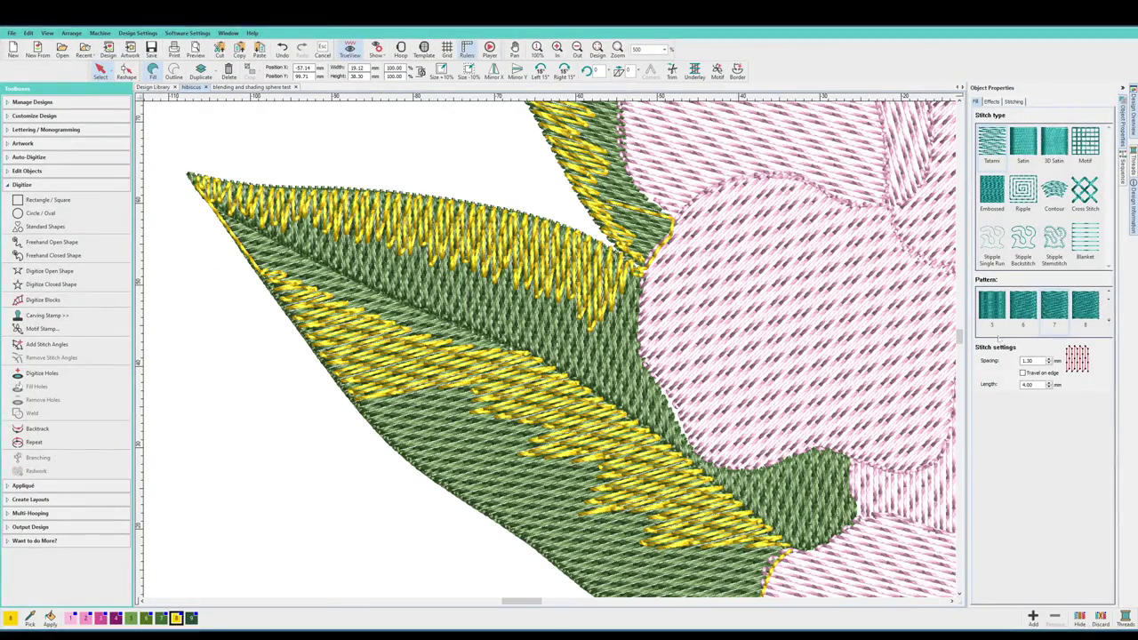
pyautogui.scroll(-1, 960, 338)
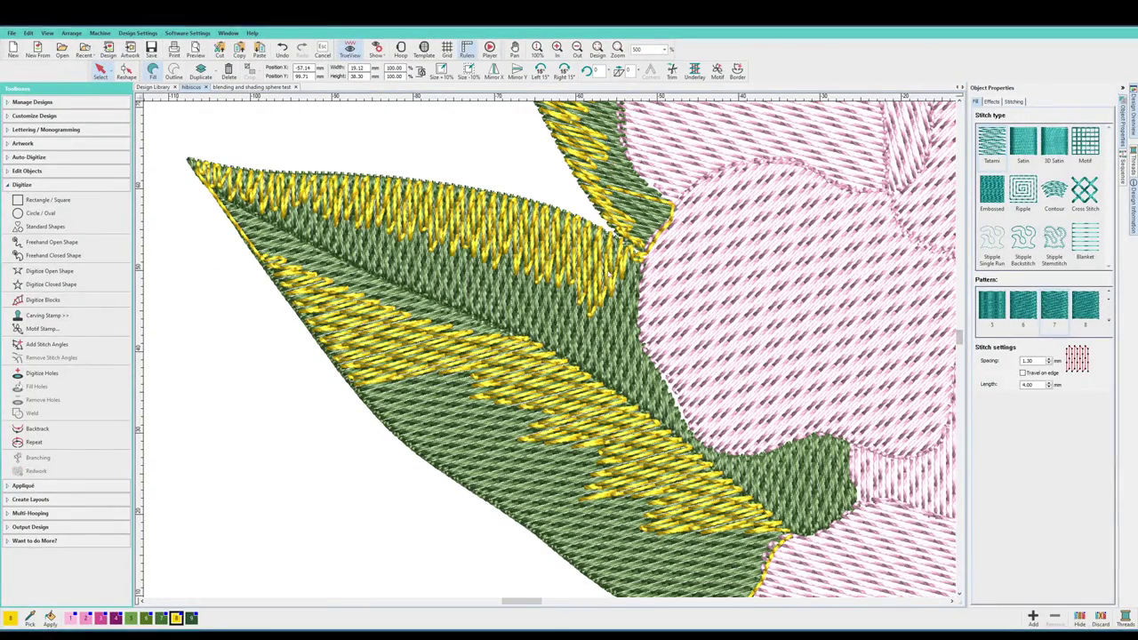
pyautogui.click(603, 273)
pyautogui.press('Escape')
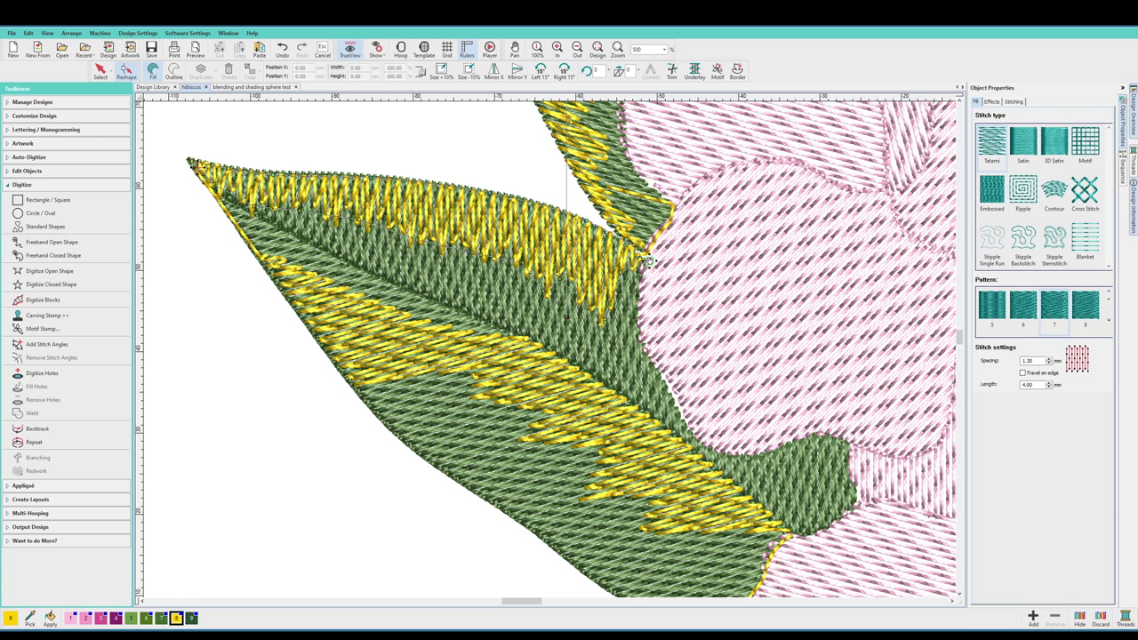
pyautogui.click(189, 163)
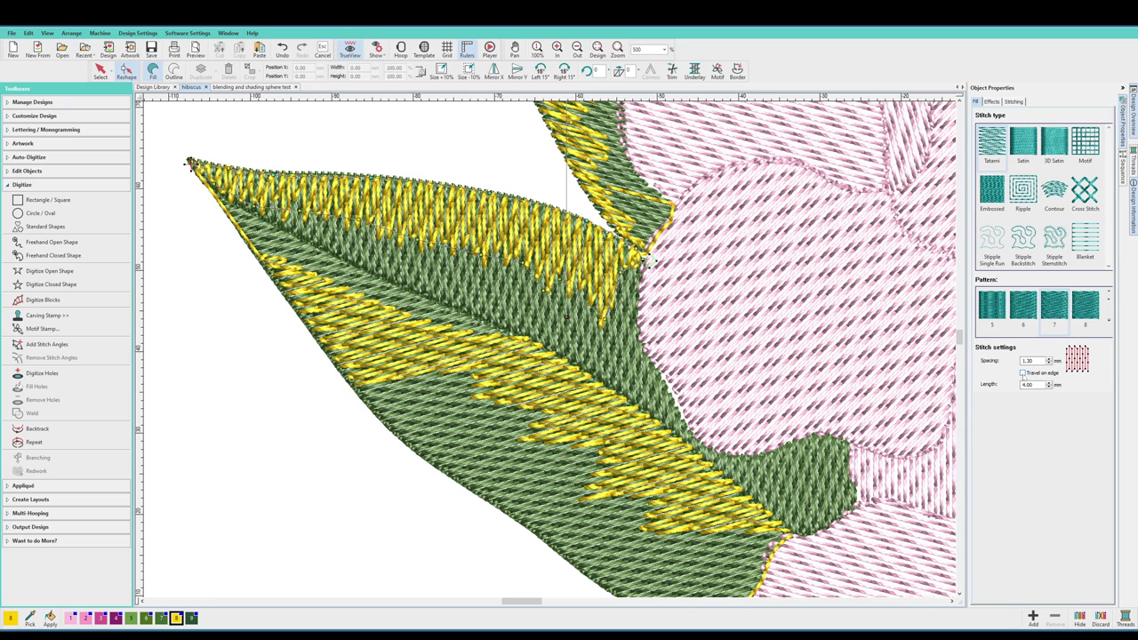
# Step: Switch Travel on edge on and off for the yellow leaf fill to compare the resulting stitching
pyautogui.click(1022, 373)
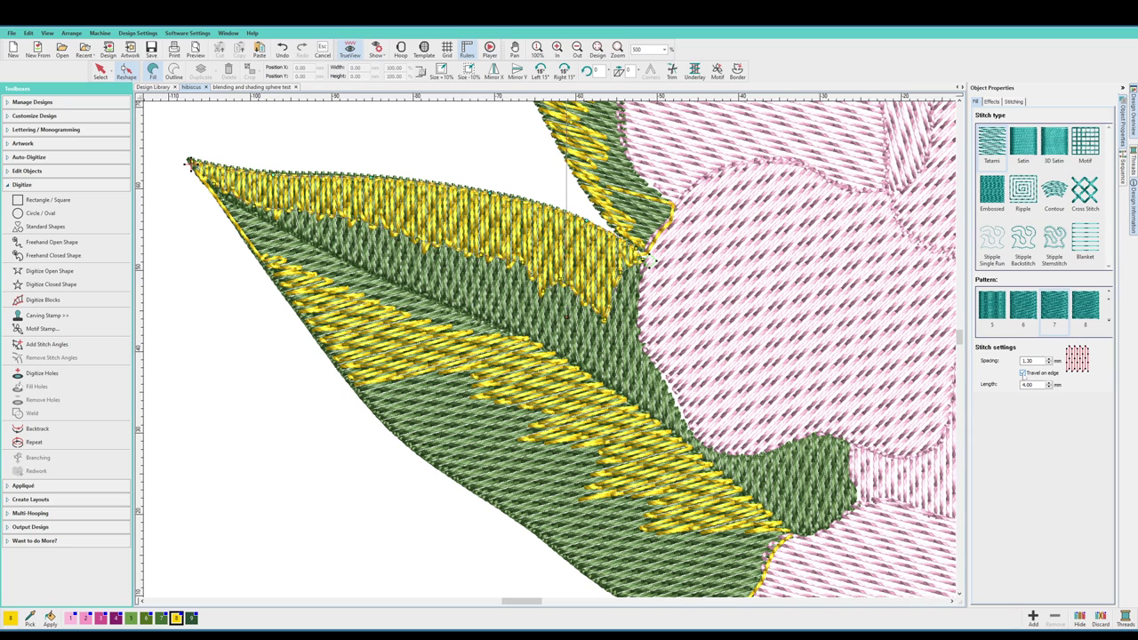
pyautogui.press('Escape')
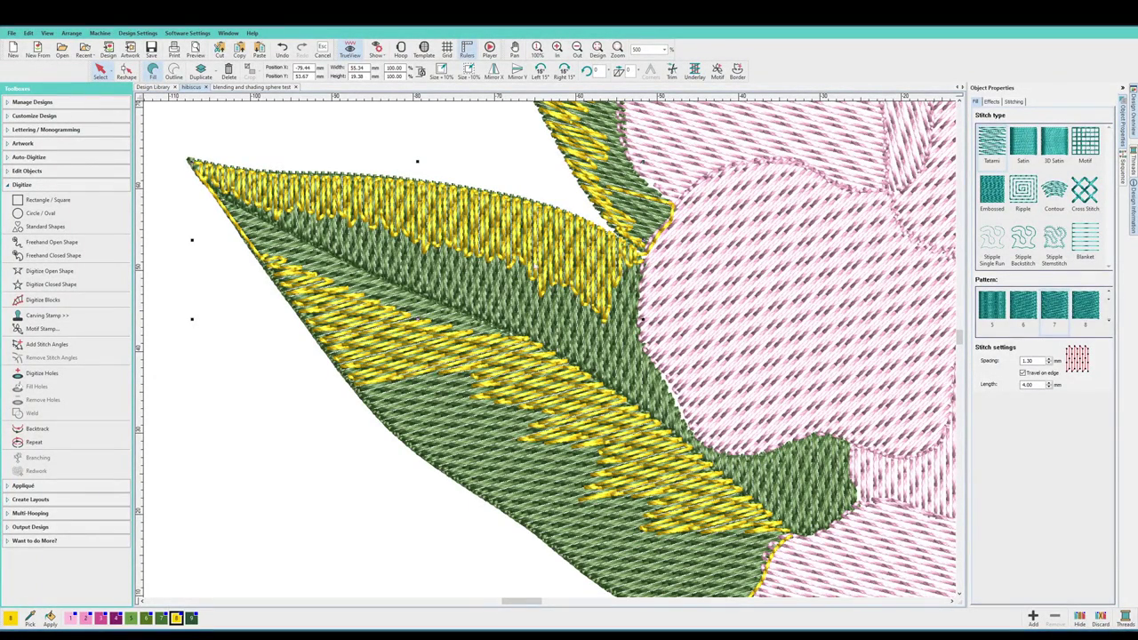
pyautogui.click(1022, 372)
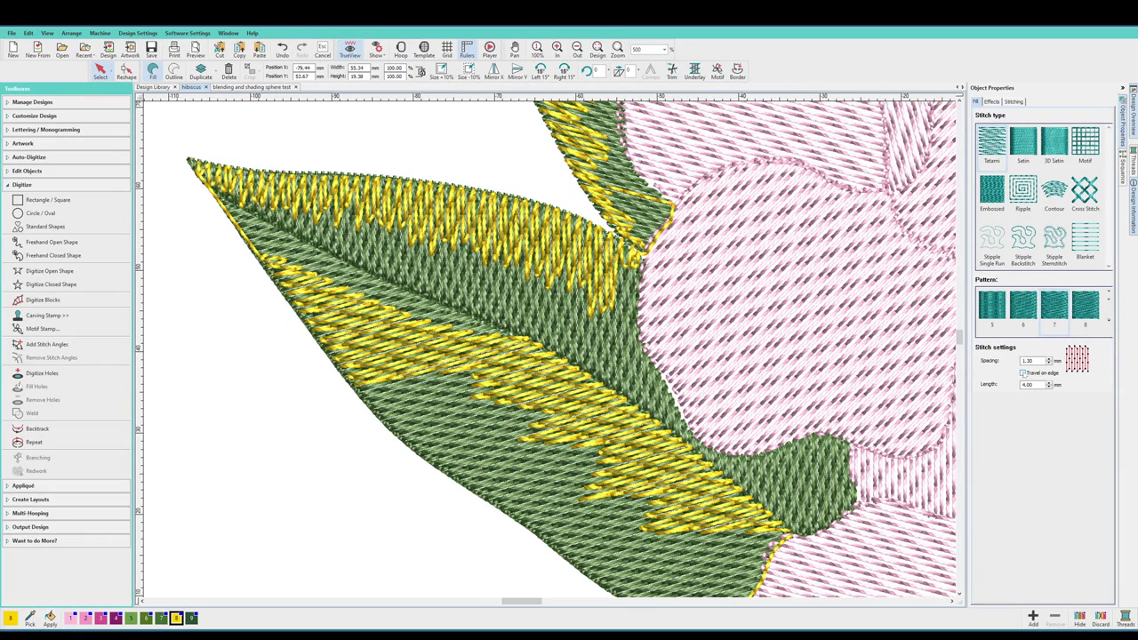
pyautogui.click(1022, 373)
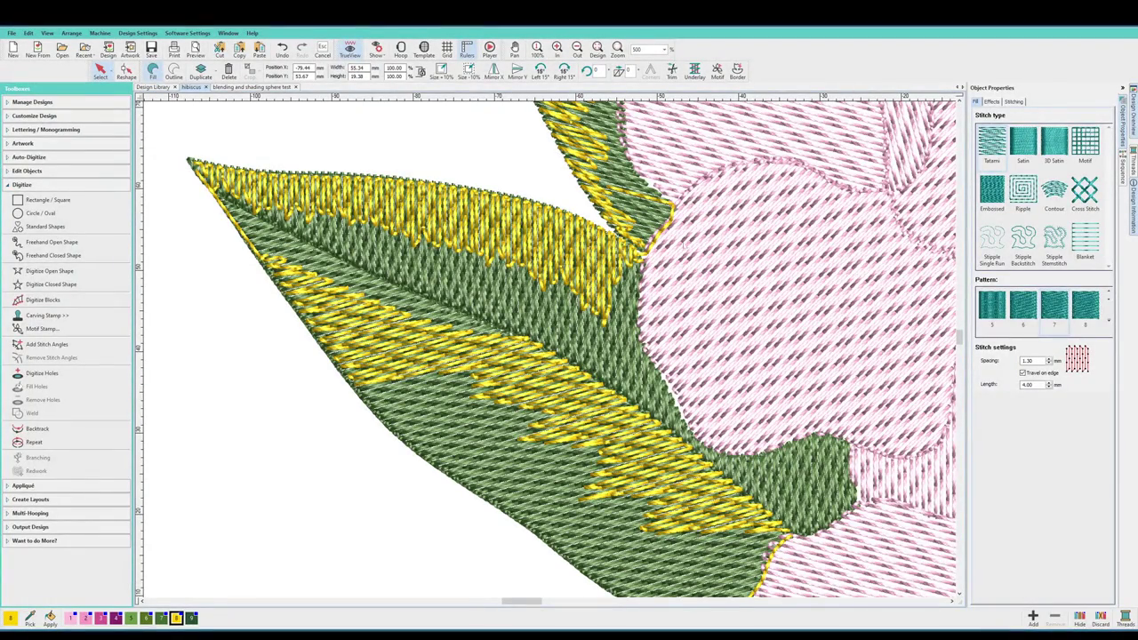
pyautogui.click(1022, 372)
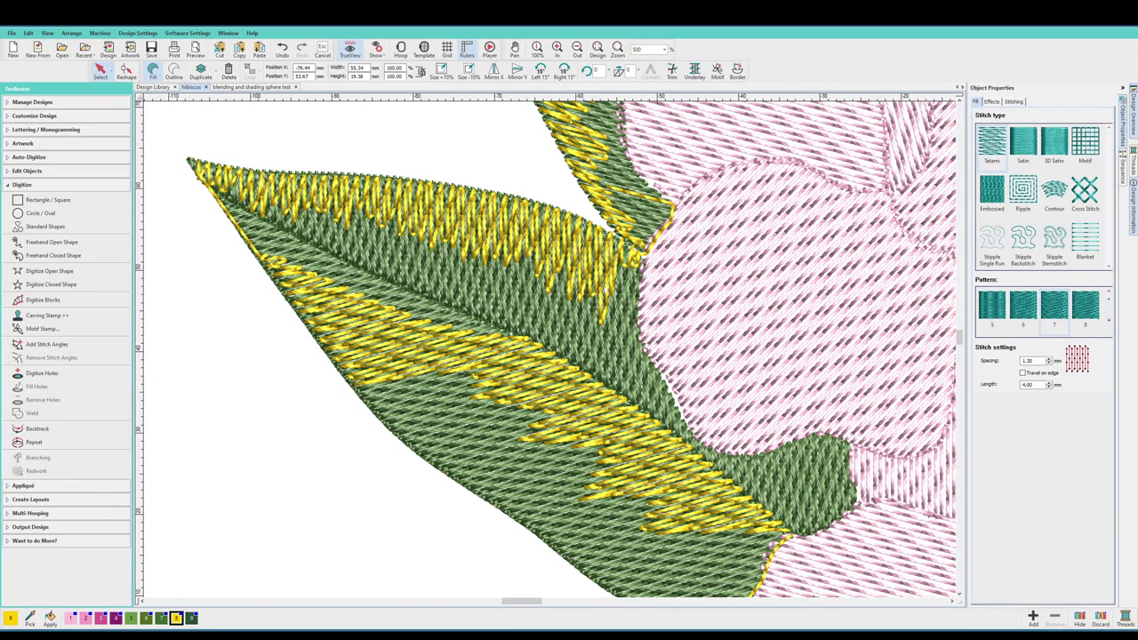
# Step: Try the fill's end point midway along its jagged edge, sketch the zigzag stitching and return travel as freehand open shapes, and undo the sketches
pyautogui.press('h')
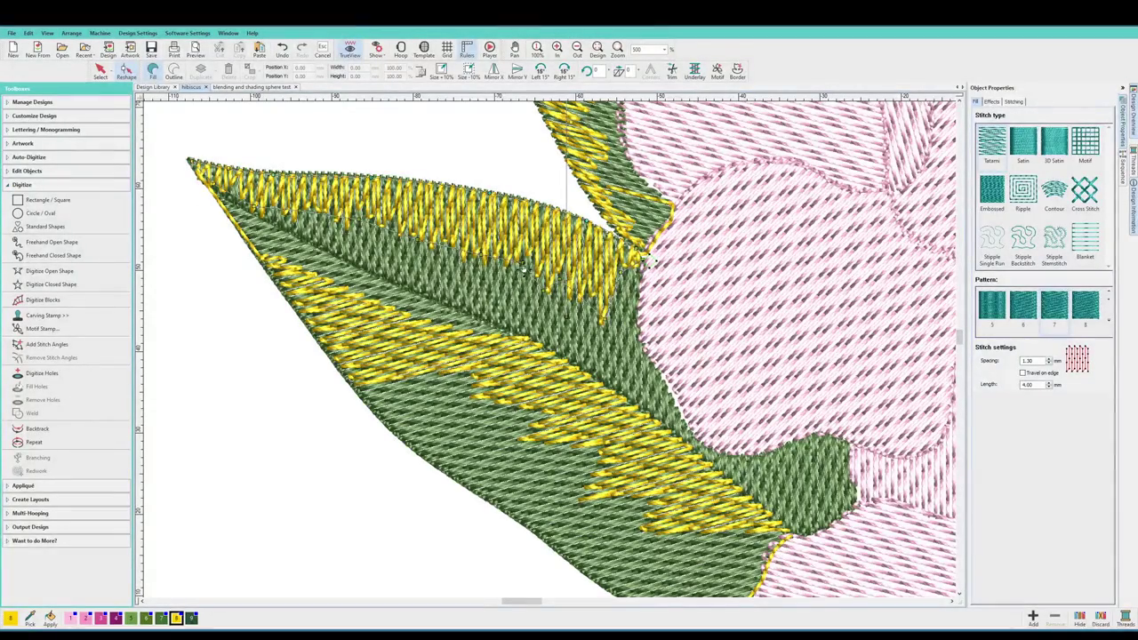
pyautogui.click(484, 259)
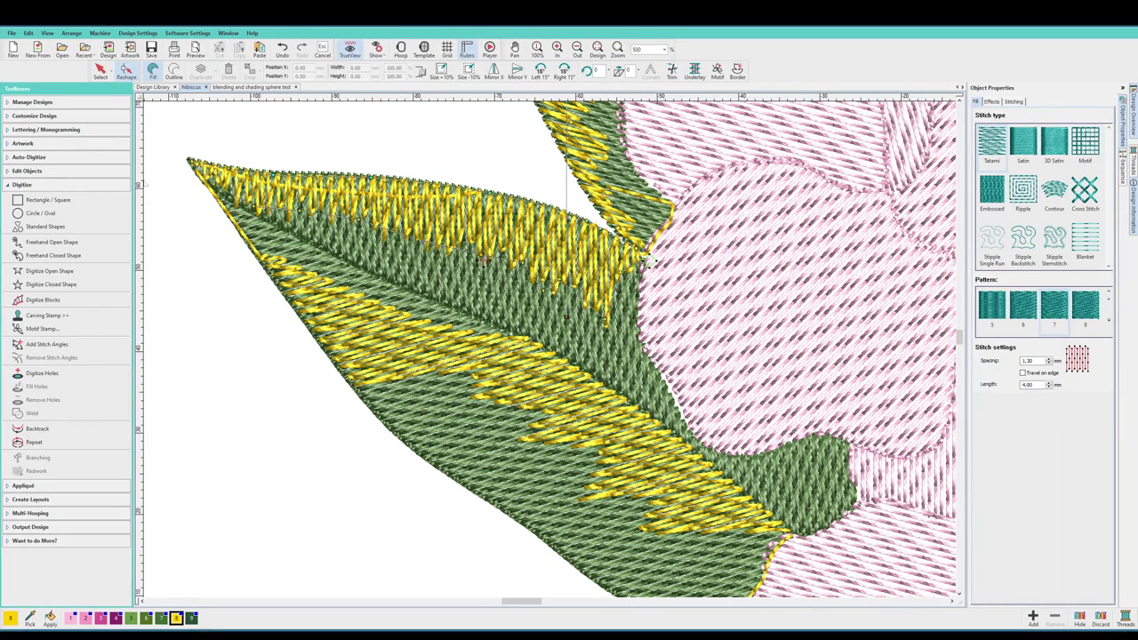
pyautogui.click(52, 242)
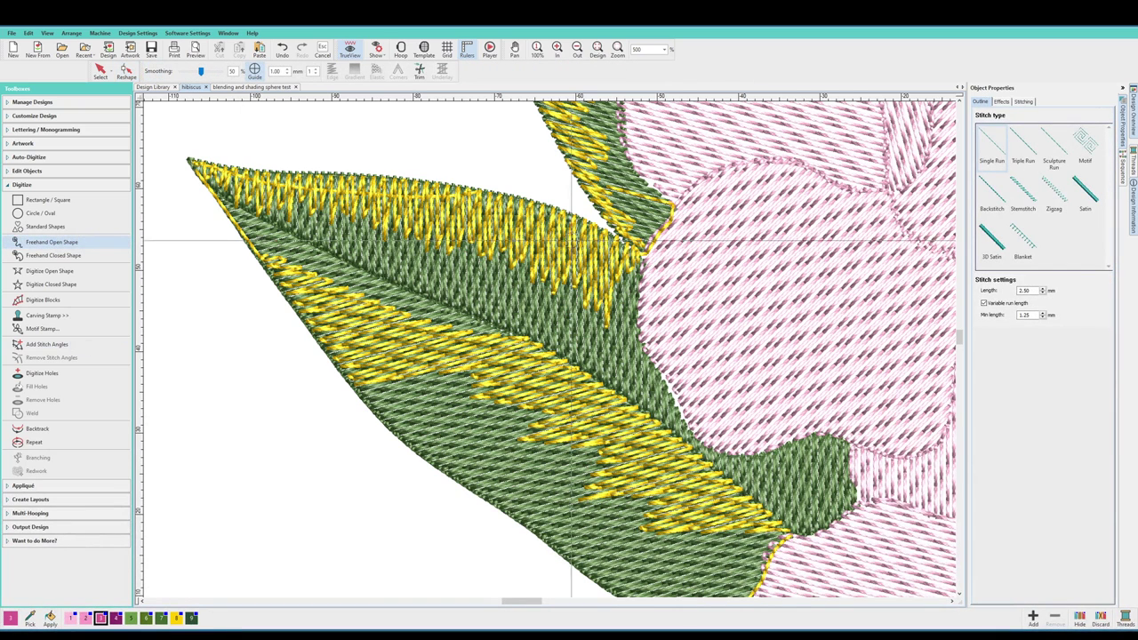
pyautogui.moveTo(631, 250)
pyautogui.mouseDown()
pyautogui.moveTo(612, 304)
pyautogui.moveTo(597, 233)
pyautogui.moveTo(587, 307)
pyautogui.moveTo(562, 201)
pyautogui.moveTo(546, 283)
pyautogui.moveTo(528, 197)
pyautogui.moveTo(494, 213)
pyautogui.moveTo(485, 184)
pyautogui.moveTo(462, 238)
pyautogui.moveTo(452, 184)
pyautogui.moveTo(426, 230)
pyautogui.moveTo(410, 169)
pyautogui.moveTo(337, 167)
pyautogui.moveTo(328, 216)
pyautogui.moveTo(307, 160)
pyautogui.moveTo(287, 202)
pyautogui.moveTo(260, 164)
pyautogui.moveTo(246, 187)
pyautogui.moveTo(202, 167)
pyautogui.mouseUp()
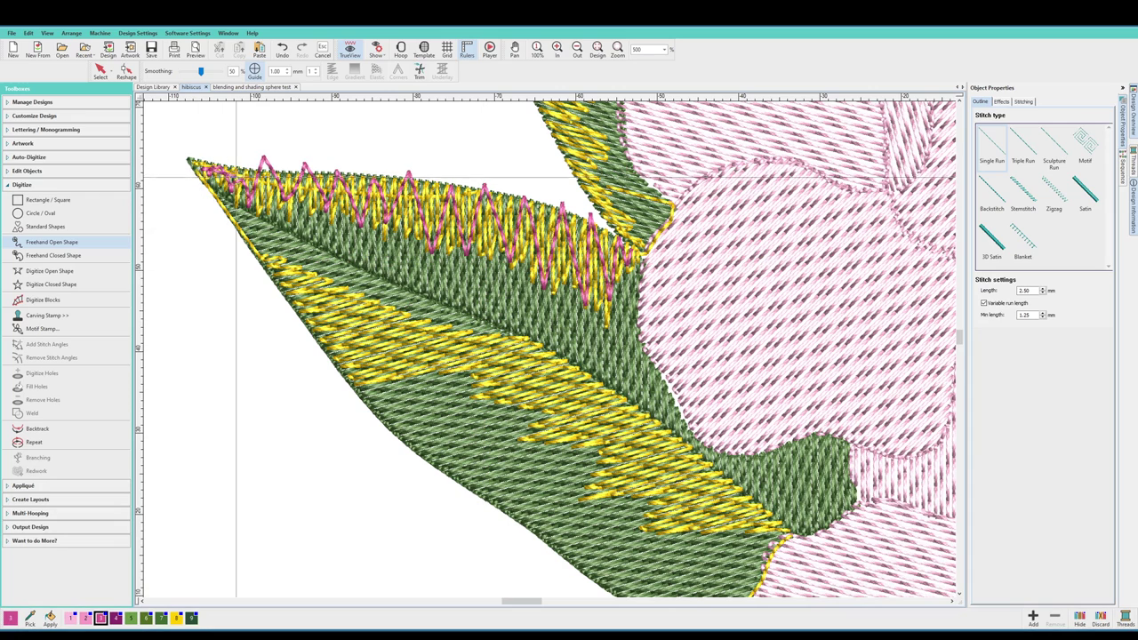
pyautogui.moveTo(235, 176)
pyautogui.mouseDown()
pyautogui.moveTo(373, 194)
pyautogui.moveTo(502, 229)
pyautogui.mouseUp()
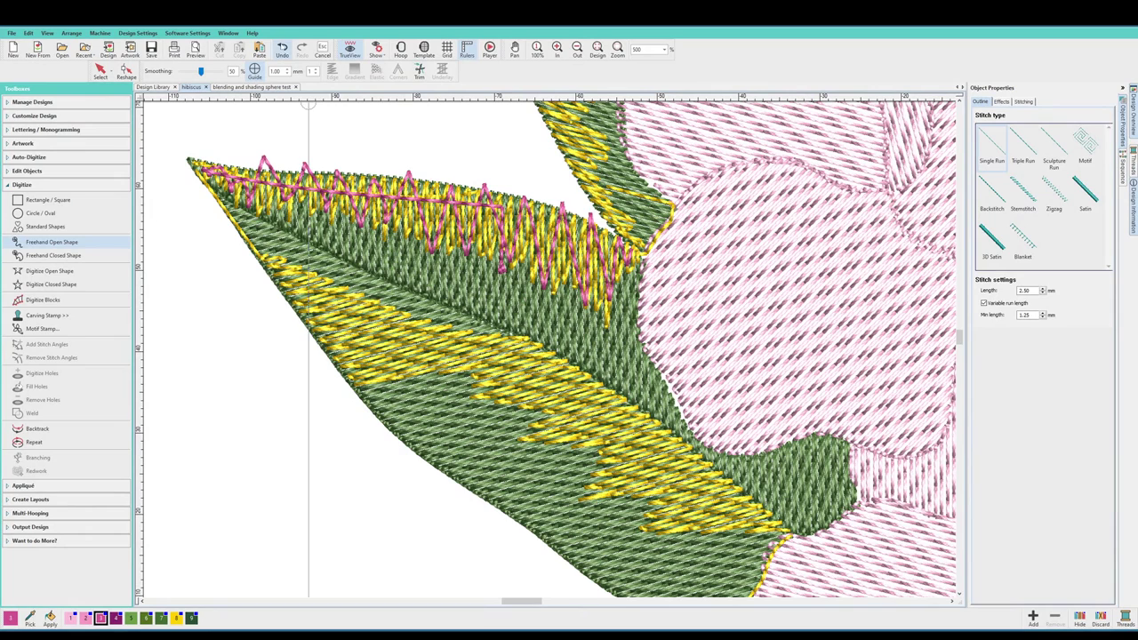
pyautogui.click(282, 49)
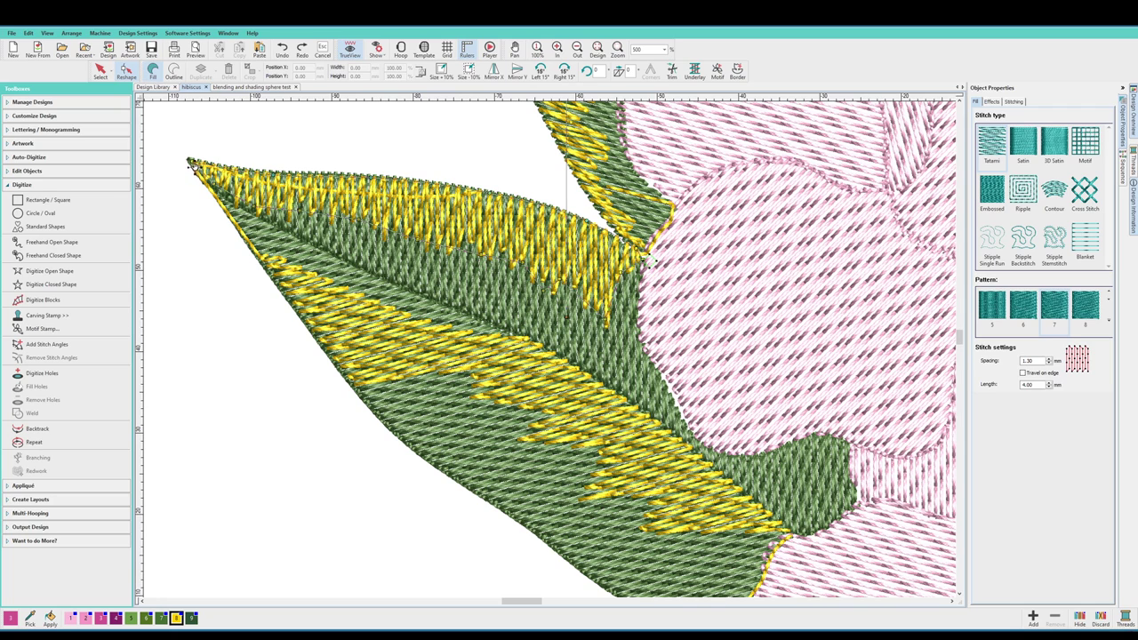
# Step: Place the fill's end point back at the leaf's tip and step through the objects that follow it in the yellow stitching sequence
pyautogui.click(191, 160)
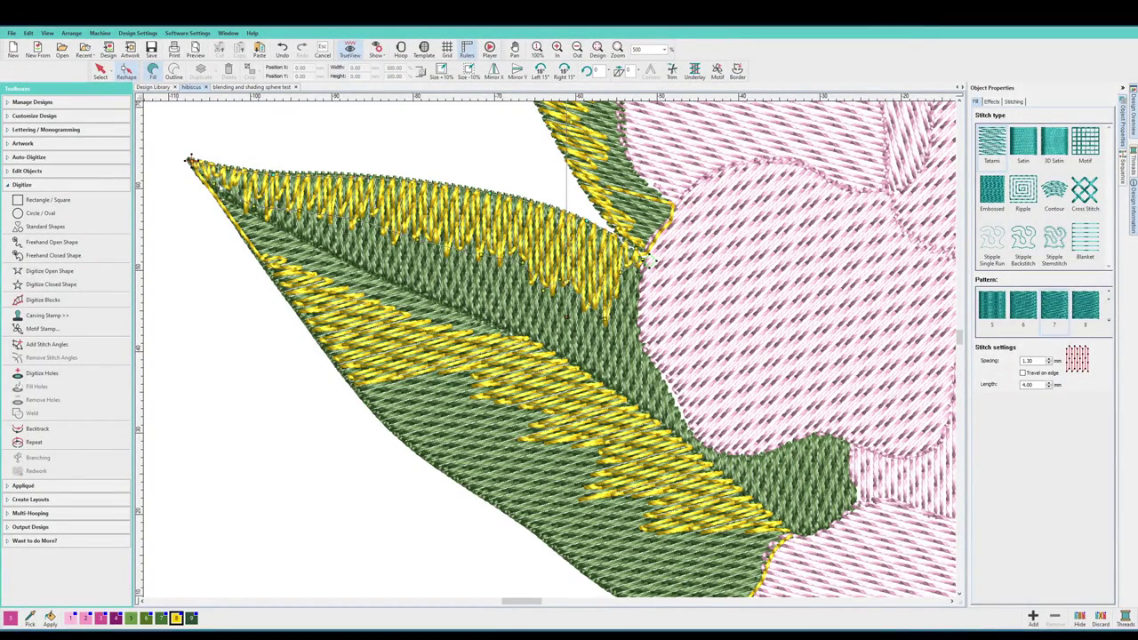
pyautogui.click(224, 212)
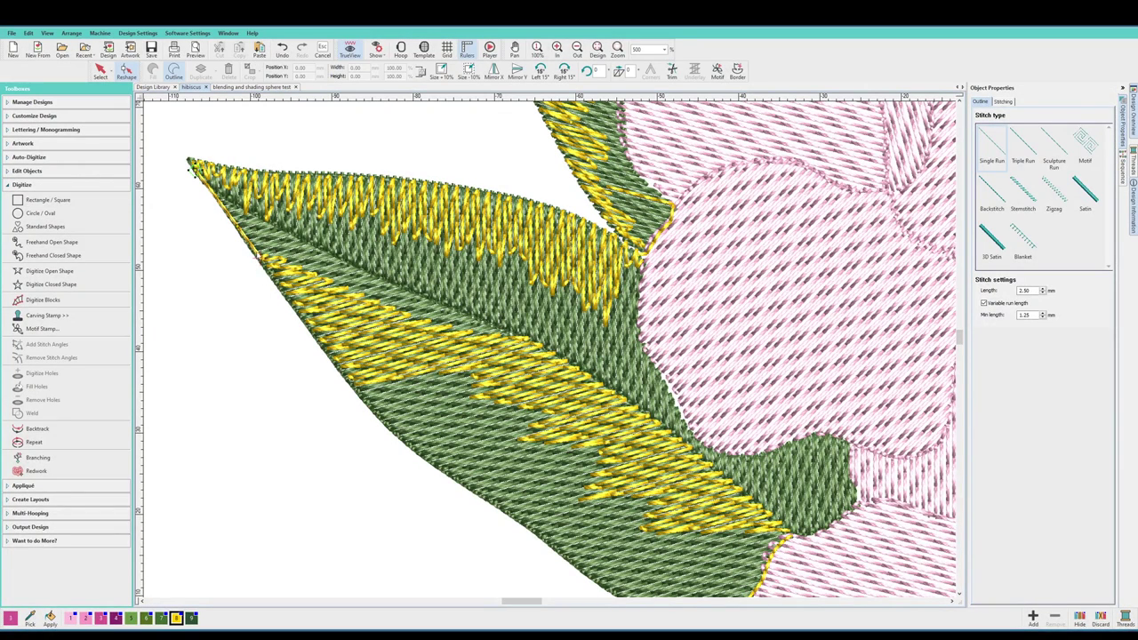
pyautogui.press('Return')
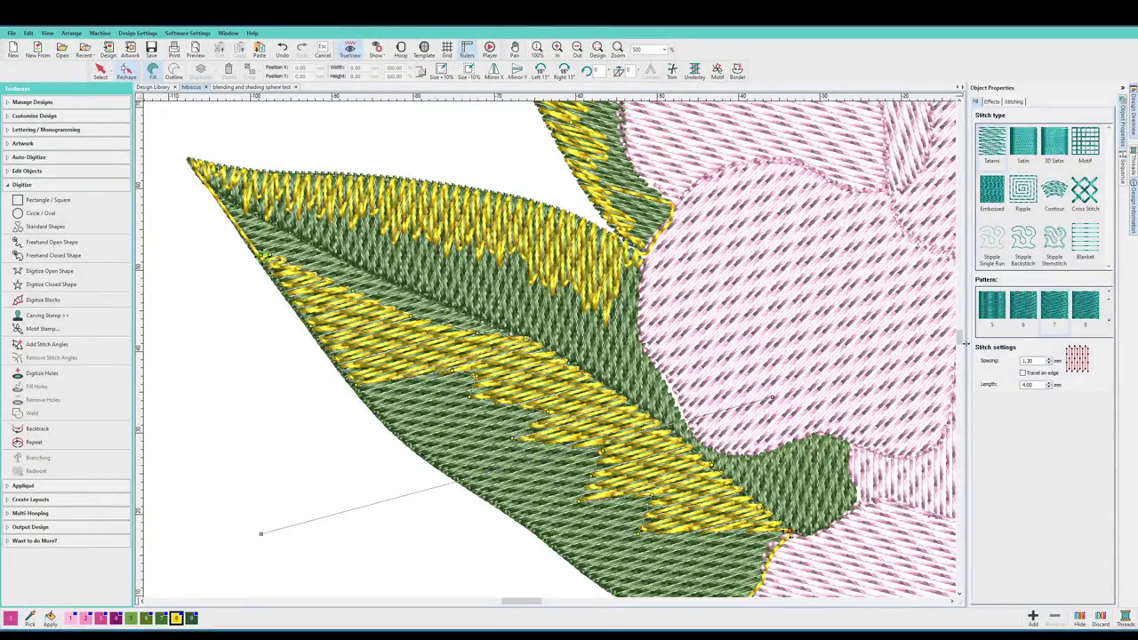
pyautogui.scroll(-5, 551, 347)
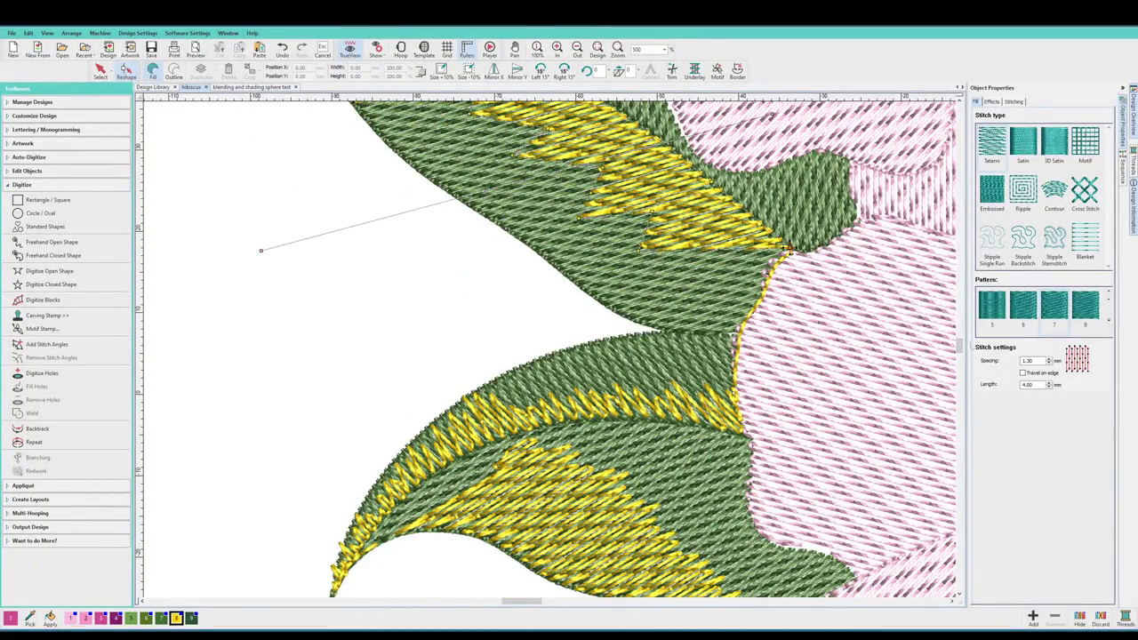
pyautogui.scroll(-1, 707, 353)
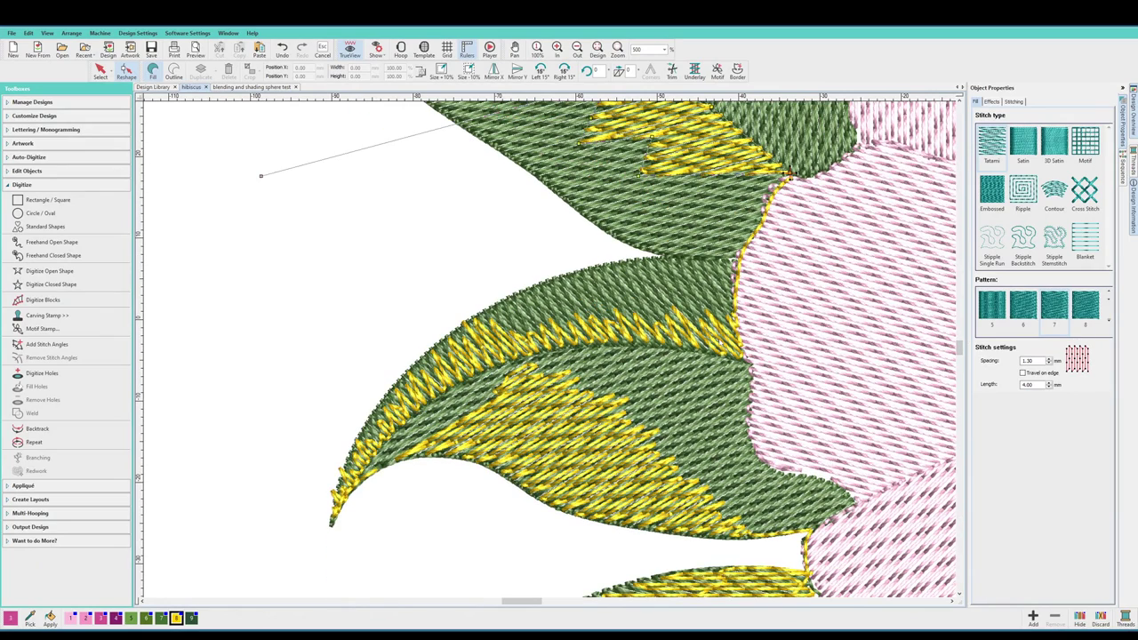
pyautogui.press('Return')
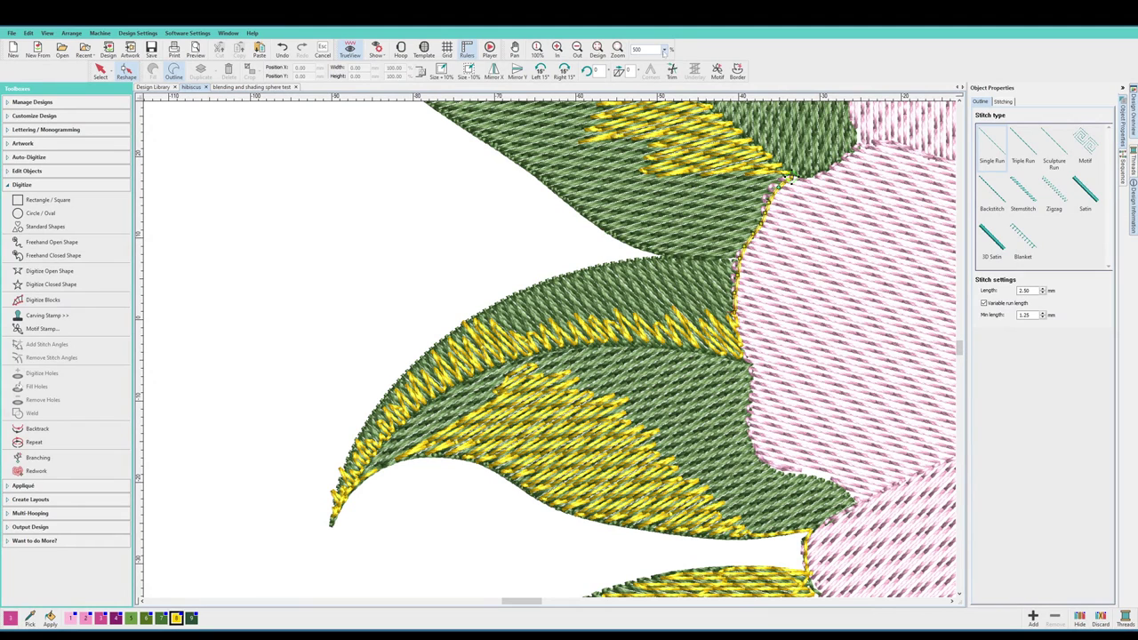
# Step: Examine the yellow shading across the rest of the leaves at 200% zoom
pyautogui.click(663, 49)
pyautogui.click(637, 99)
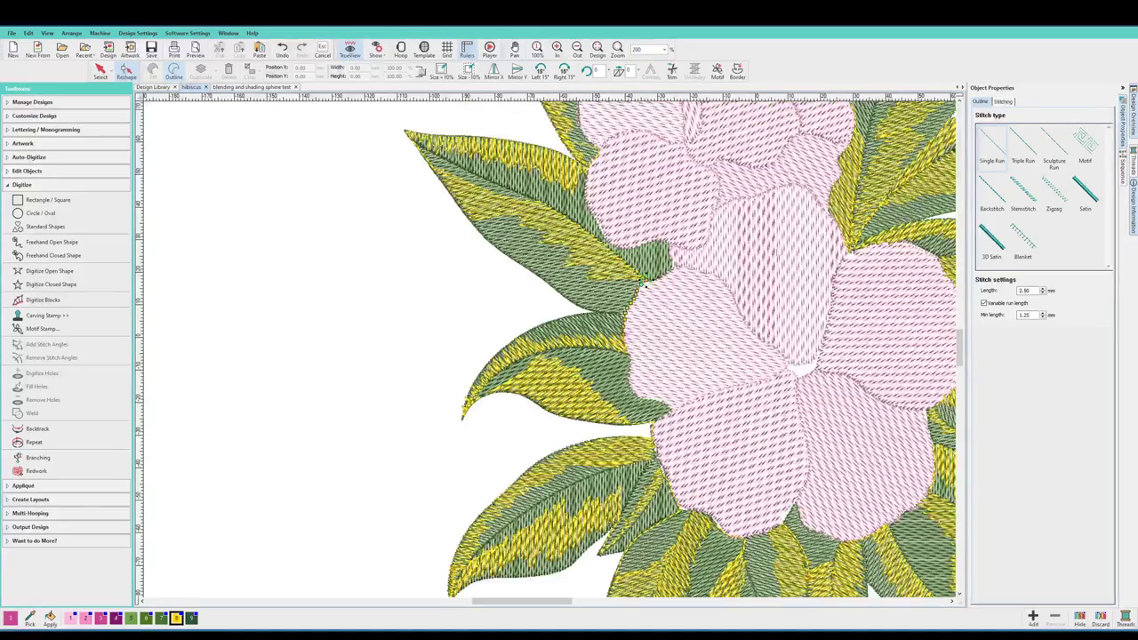
pyautogui.click(471, 445)
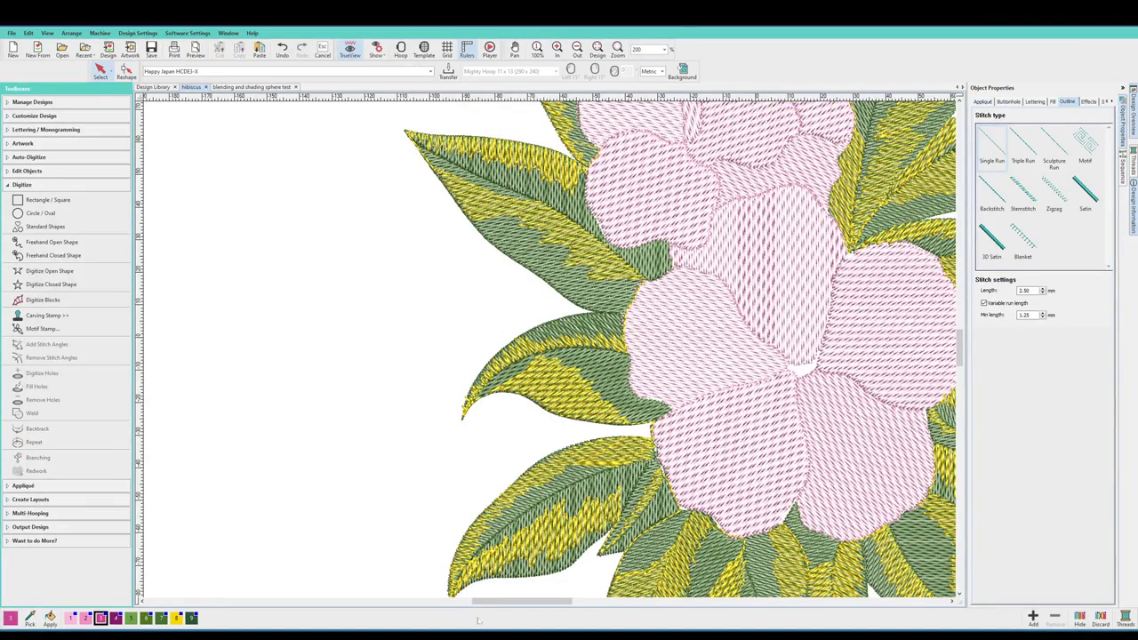
pyautogui.moveTo(498, 600); pyautogui.dragTo(524, 601)
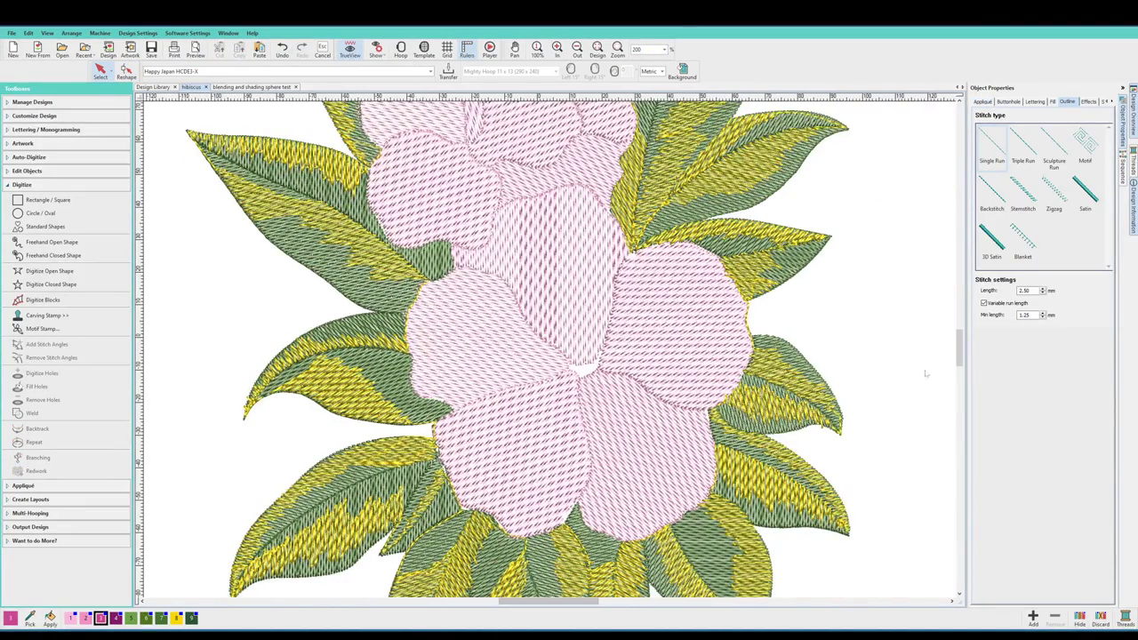
pyautogui.moveTo(959, 343); pyautogui.dragTo(959, 349)
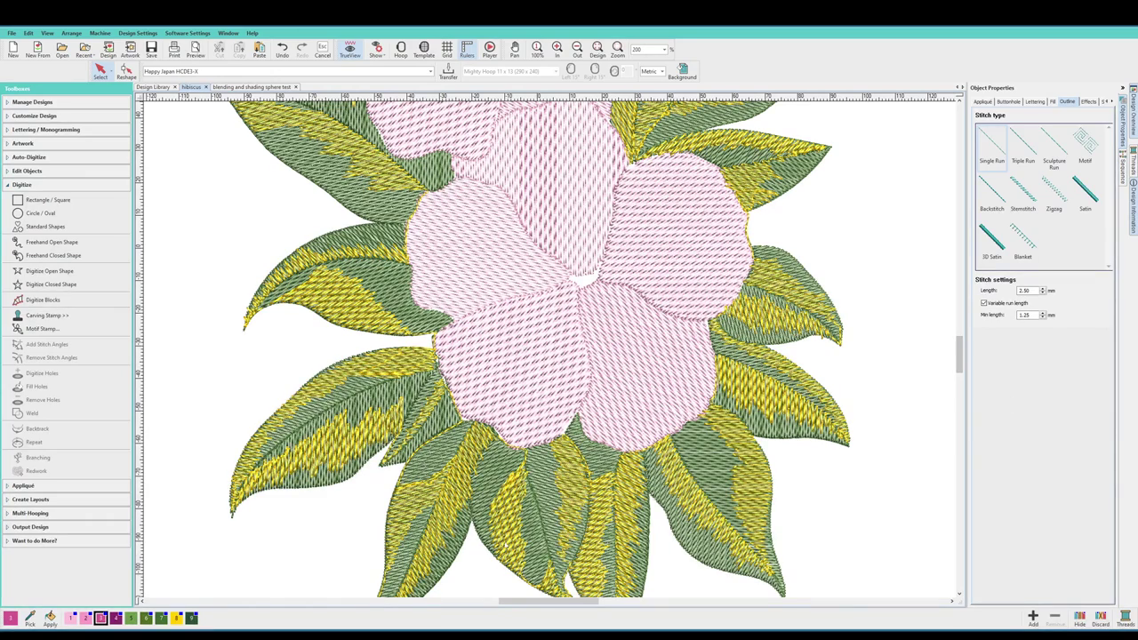
pyautogui.scroll(-3, 959, 356)
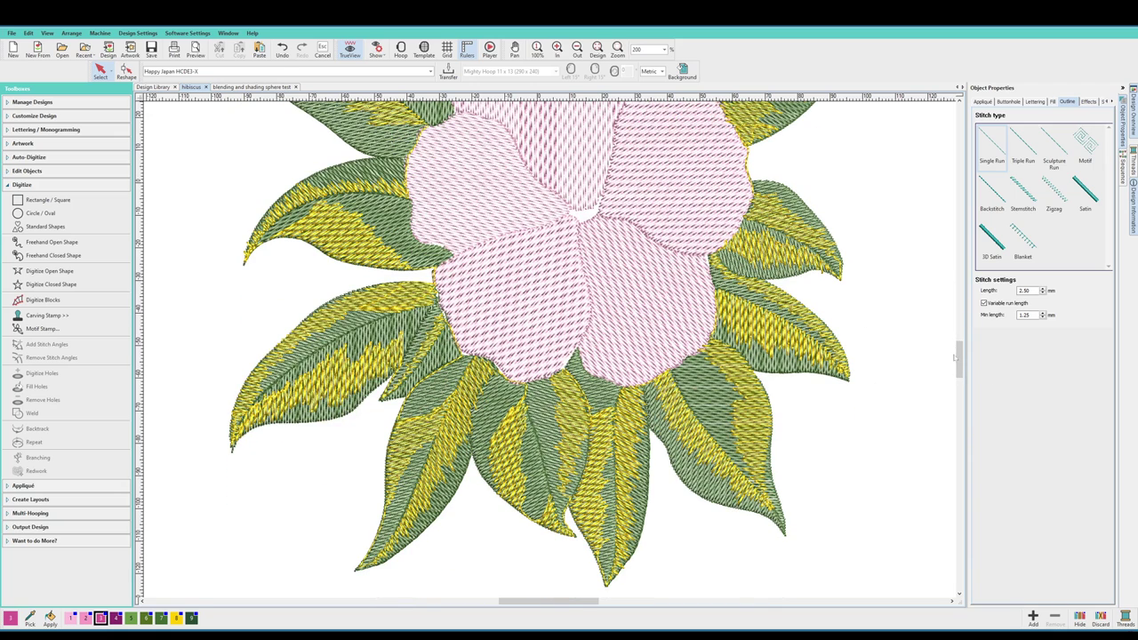
pyautogui.scroll(10, 954, 357)
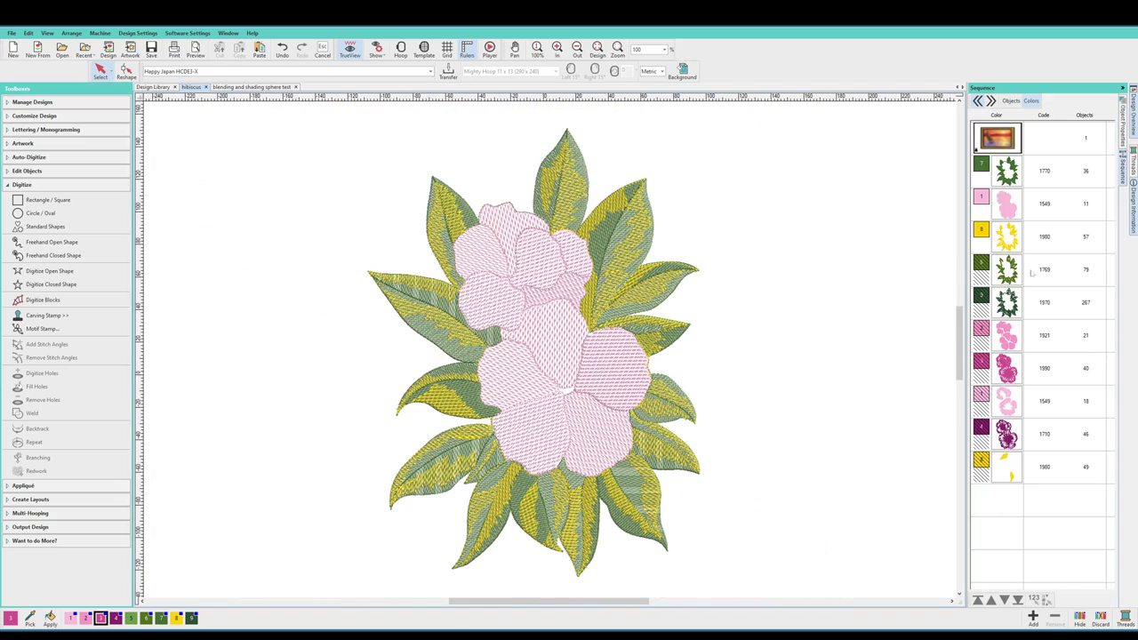
# Step: Recolour all objects of the yellow 1980 leaf shading layer with the lighter green 1848
pyautogui.hotkey('ctrl', 'a')
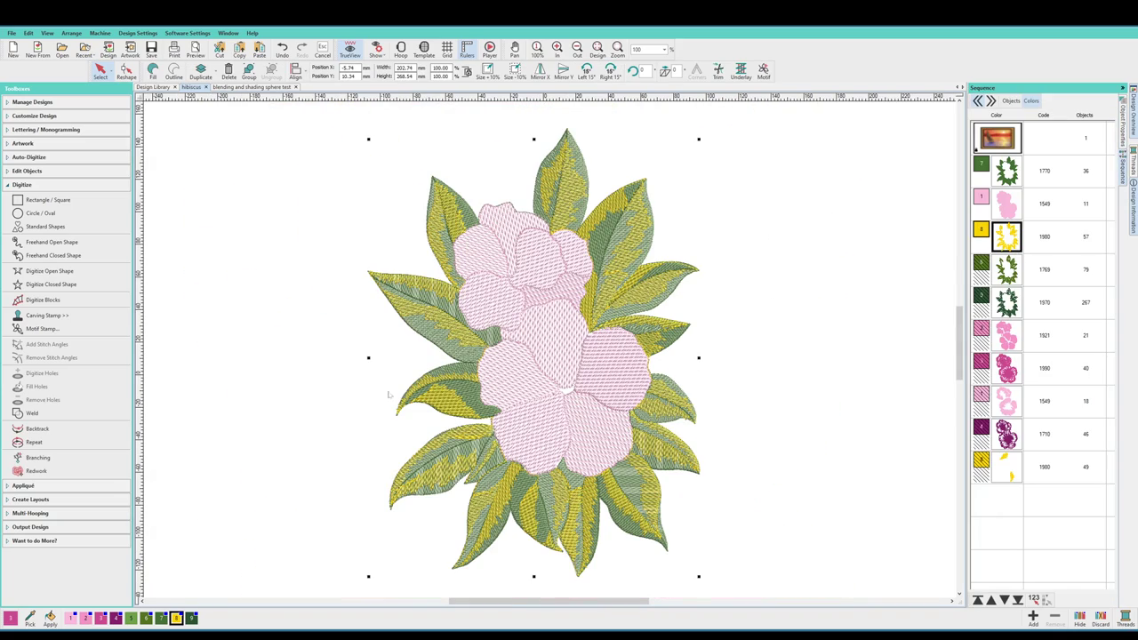
pyautogui.click(666, 50)
pyautogui.click(647, 64)
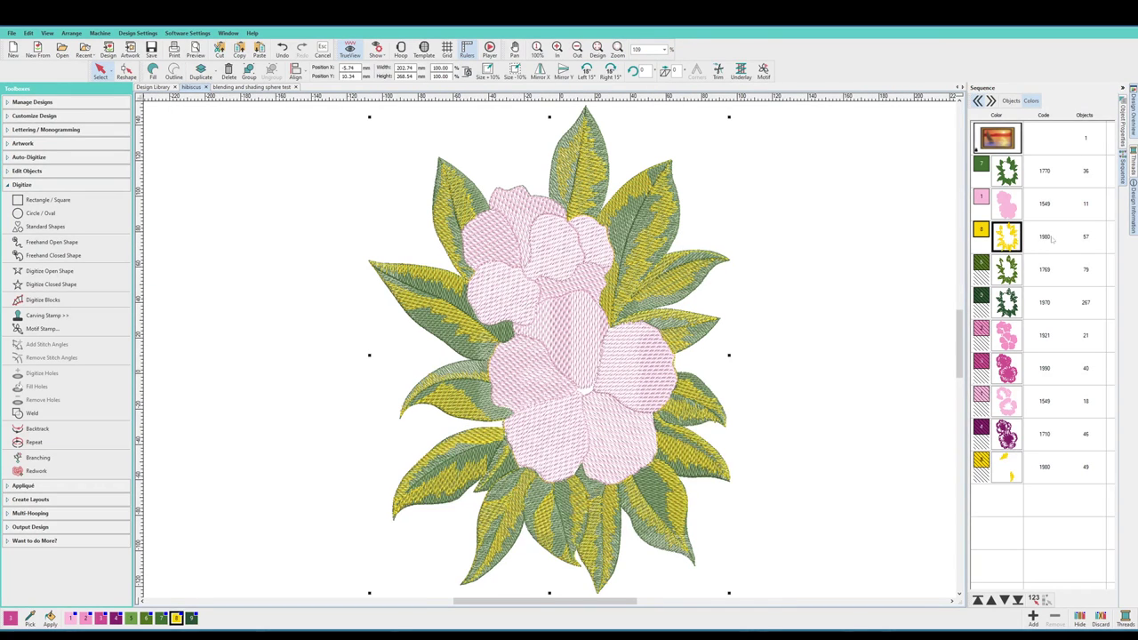
pyautogui.click(131, 617)
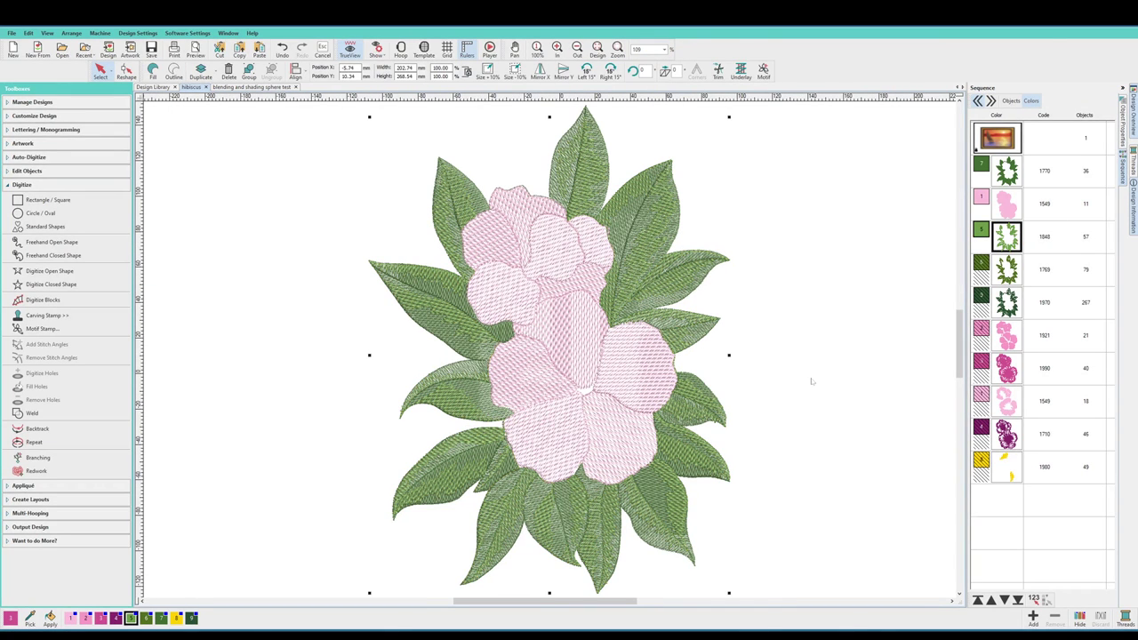
# Step: Unhide the green 1769 layer in the colour sequence and recolour all its objects with yellow 1980, viewing them at 500%
pyautogui.click(778, 386)
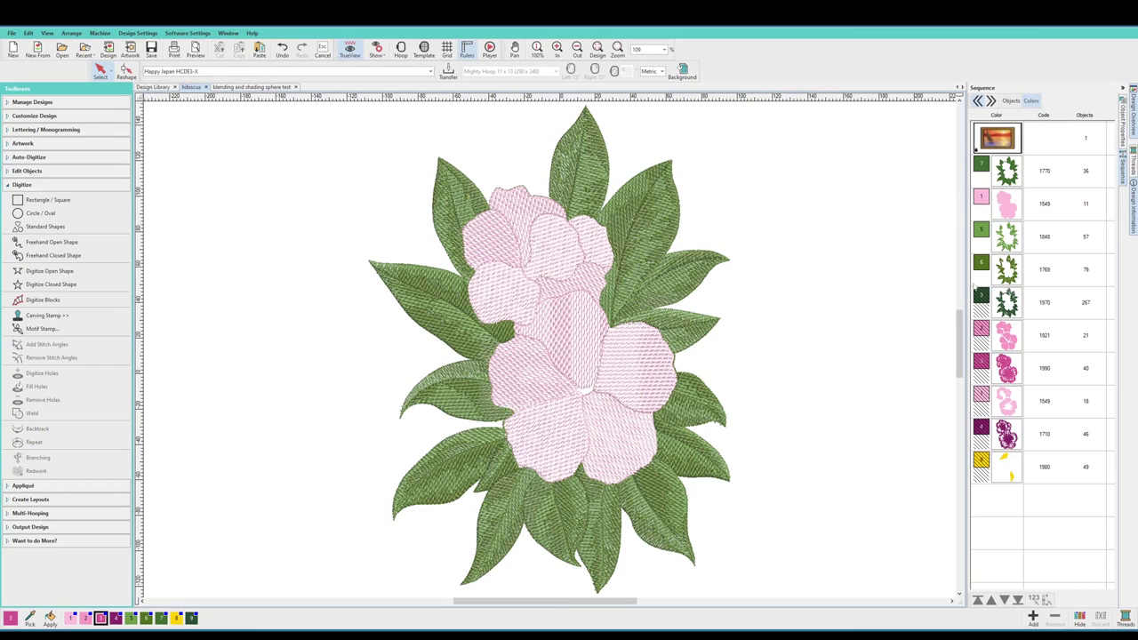
pyautogui.click(1004, 269)
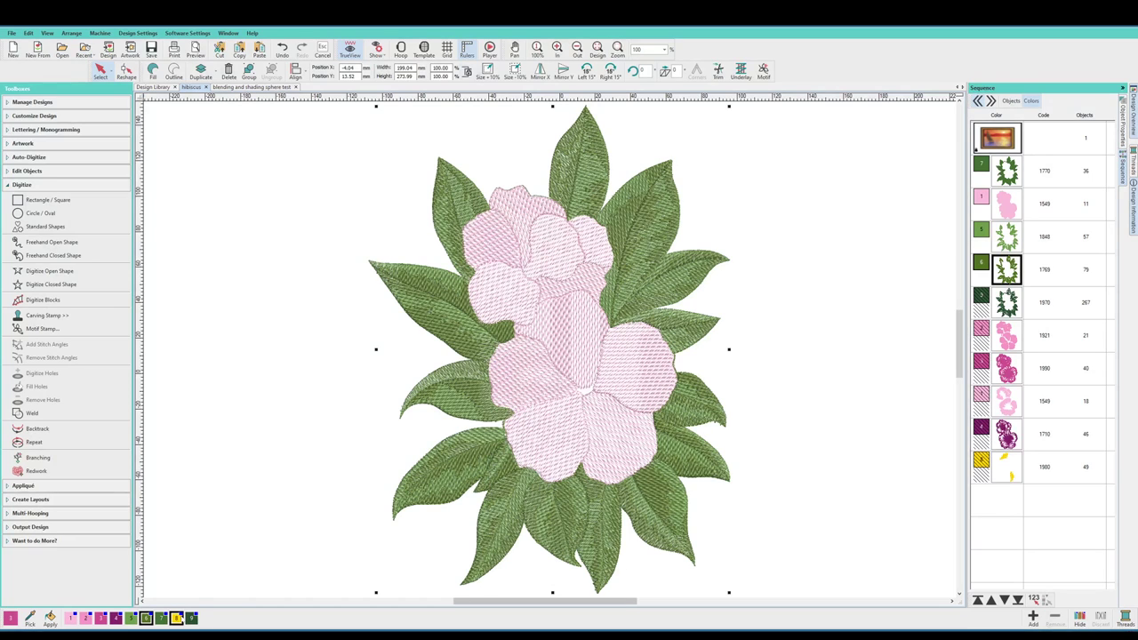
pyautogui.click(176, 618)
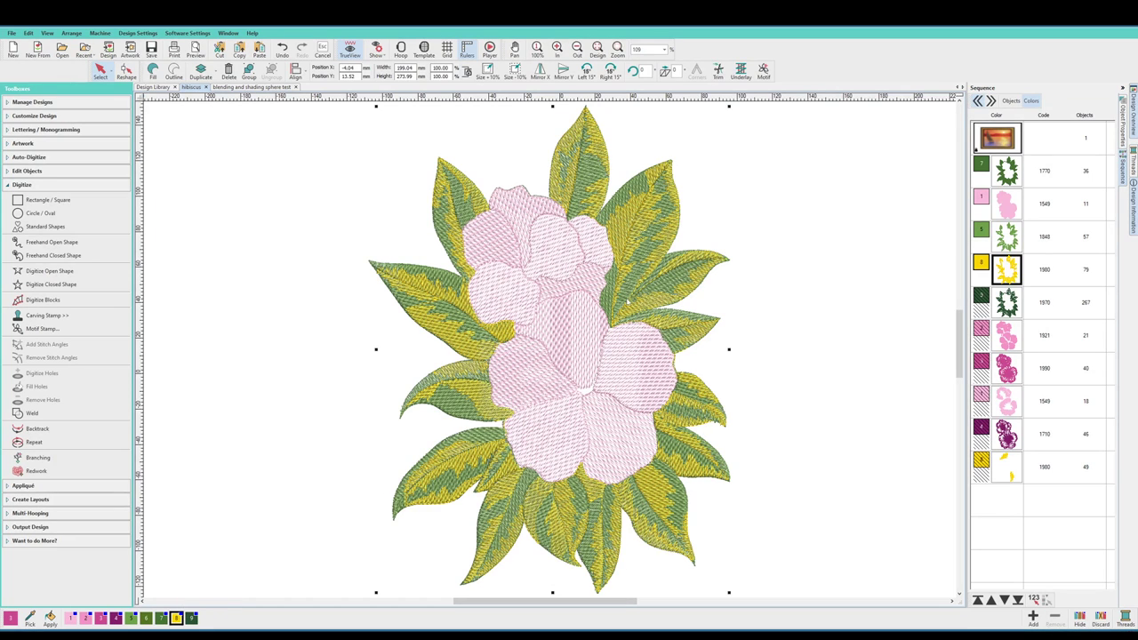
pyautogui.click(664, 49)
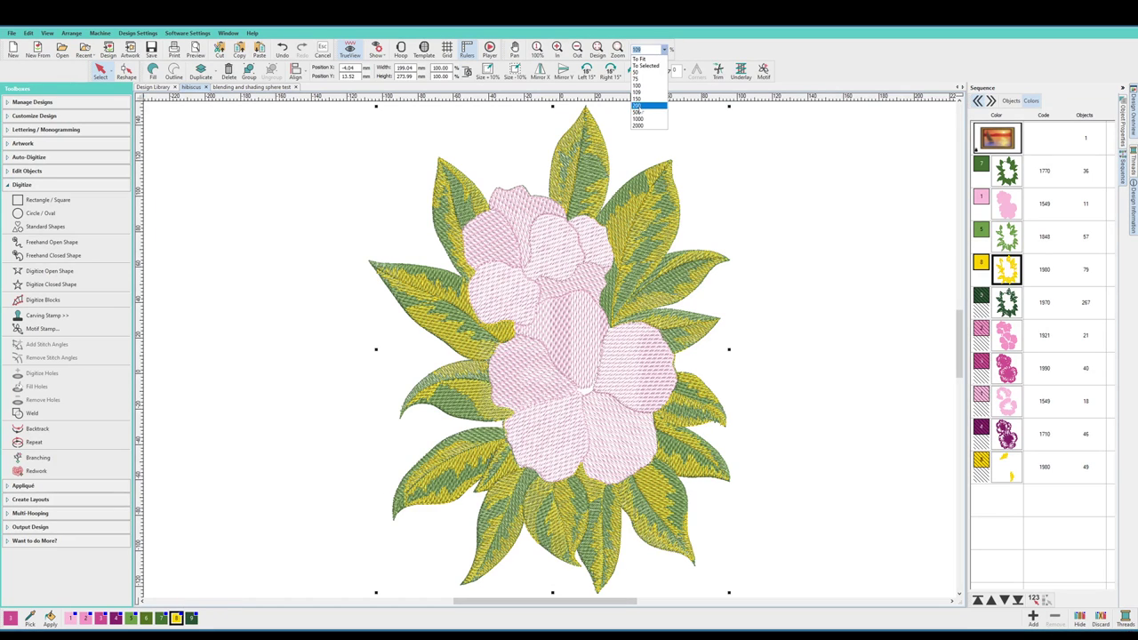
pyautogui.click(649, 112)
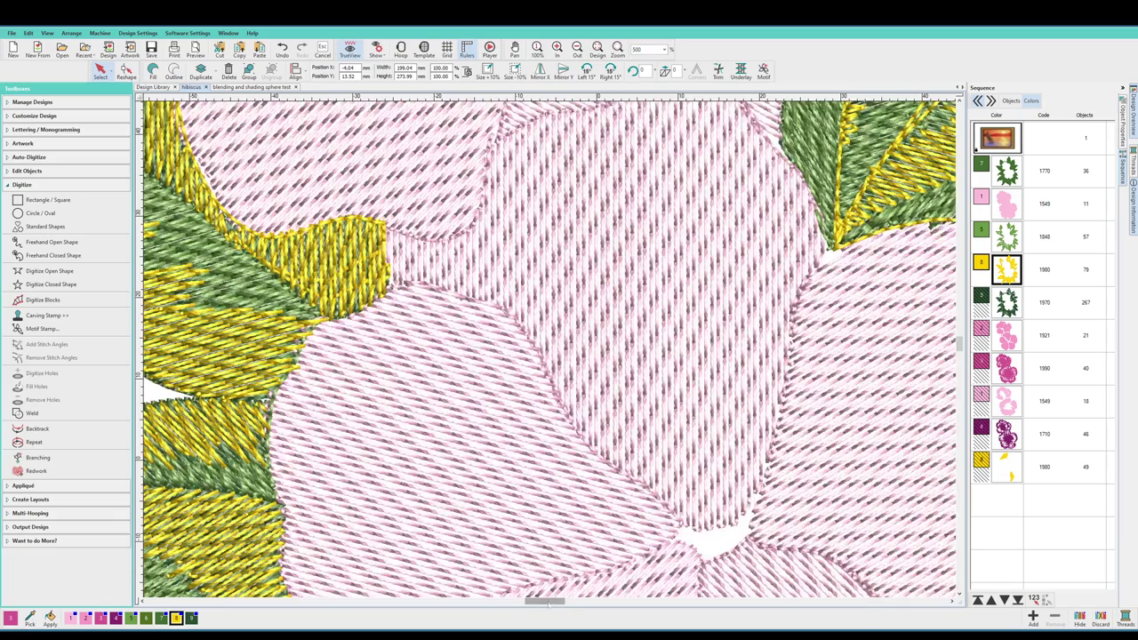
# Step: Try moving the light green shading and dark green base off the curled leaf beside the lower bloom, and undo the moves
pyautogui.moveTo(545, 602); pyautogui.dragTo(535, 602)
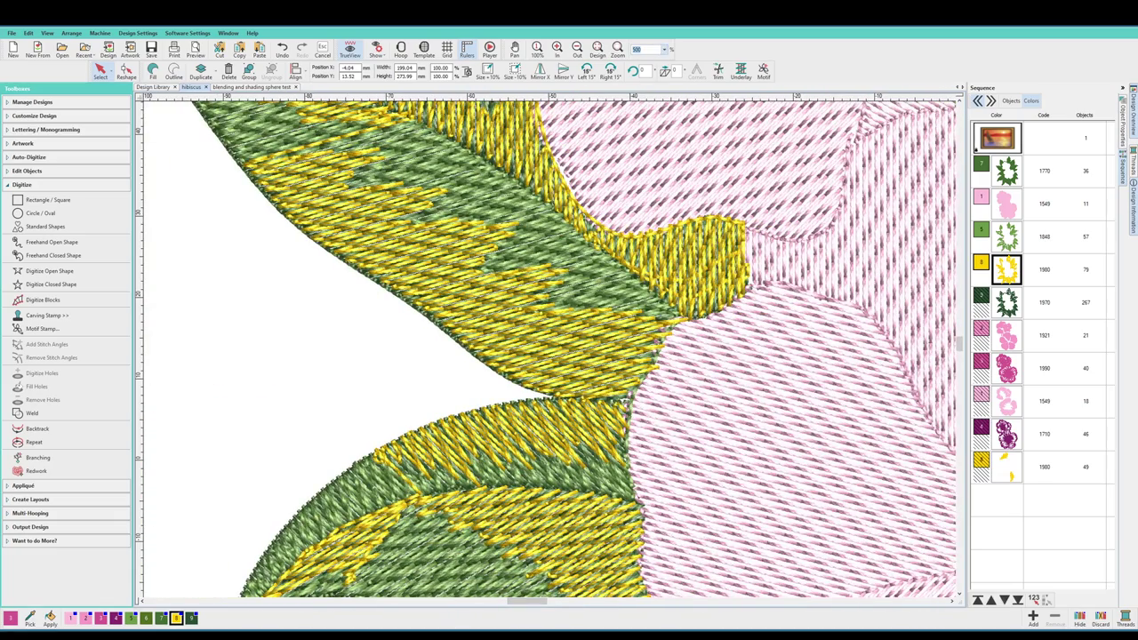
pyautogui.scroll(-2, 287, 349)
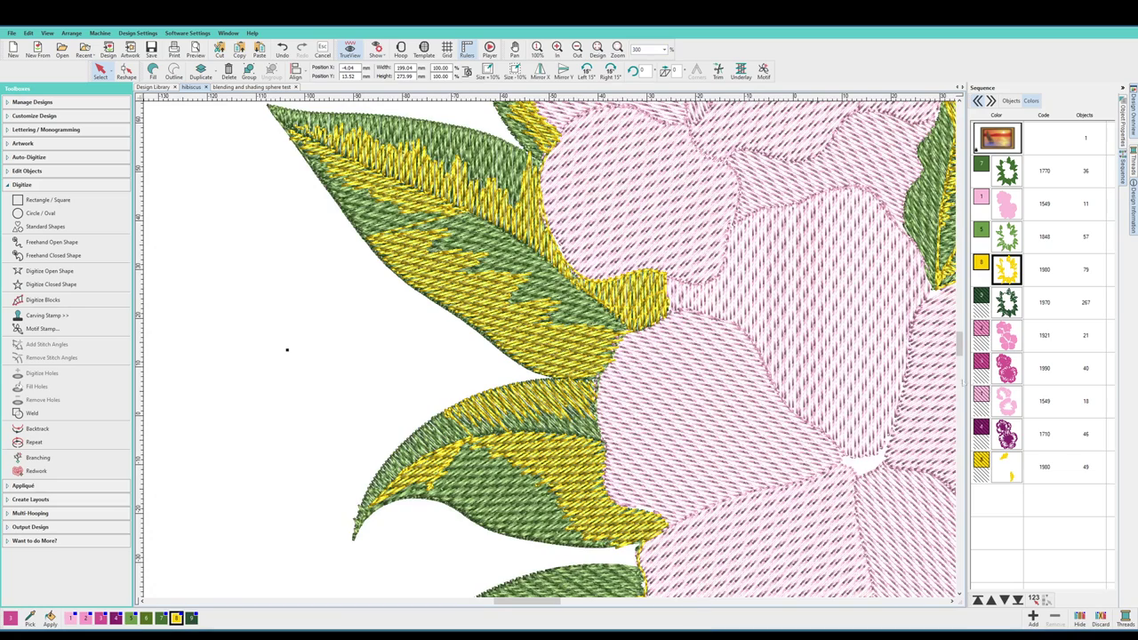
pyautogui.scroll(-1, 287, 349)
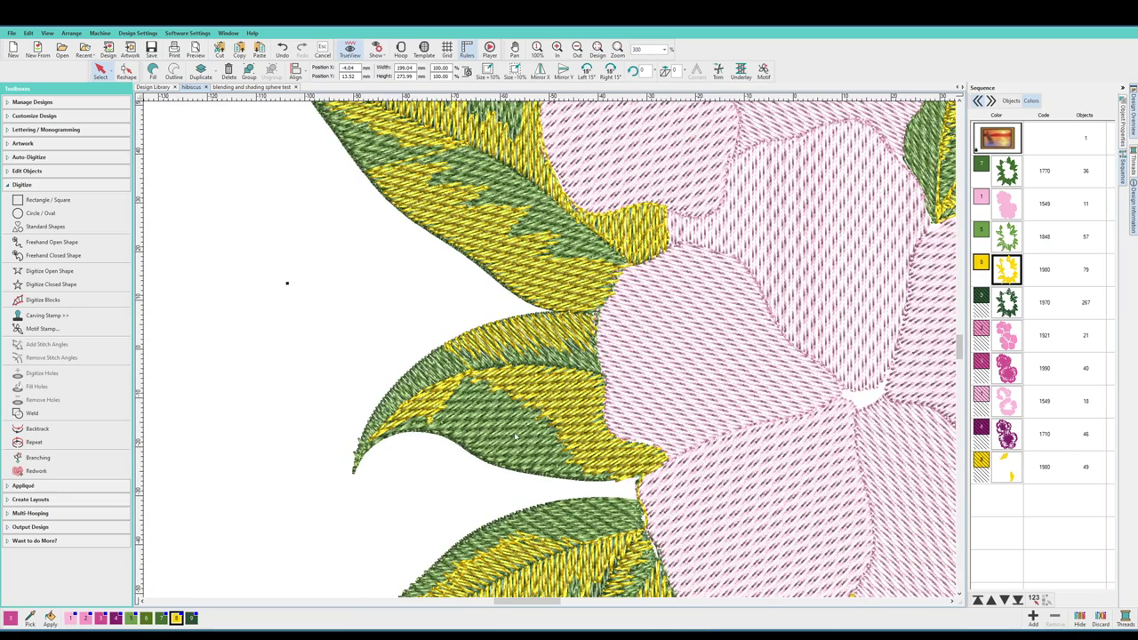
pyautogui.click(472, 472)
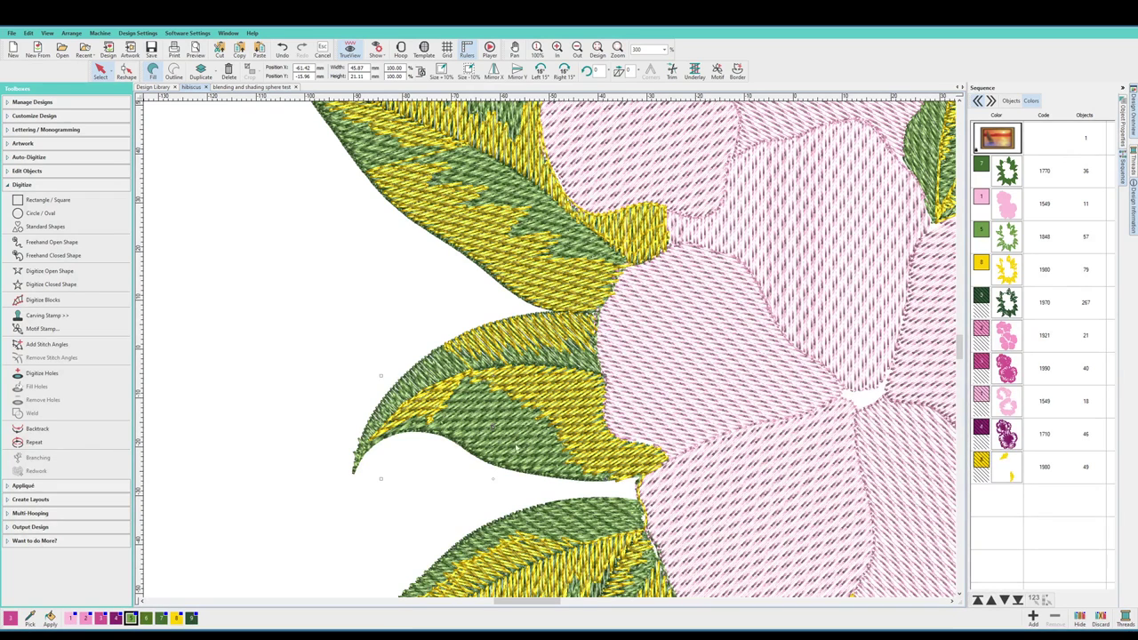
pyautogui.hotkey('ctrl', 'd')
pyautogui.moveTo(406, 495); pyautogui.dragTo(299, 413)
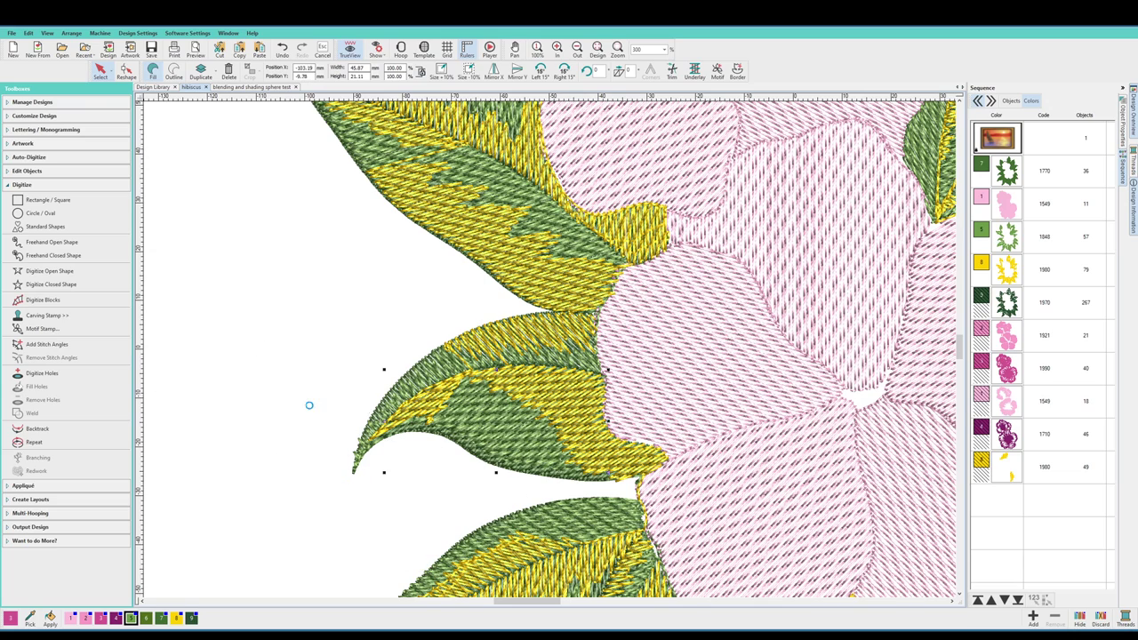
pyautogui.moveTo(512, 449); pyautogui.dragTo(474, 498)
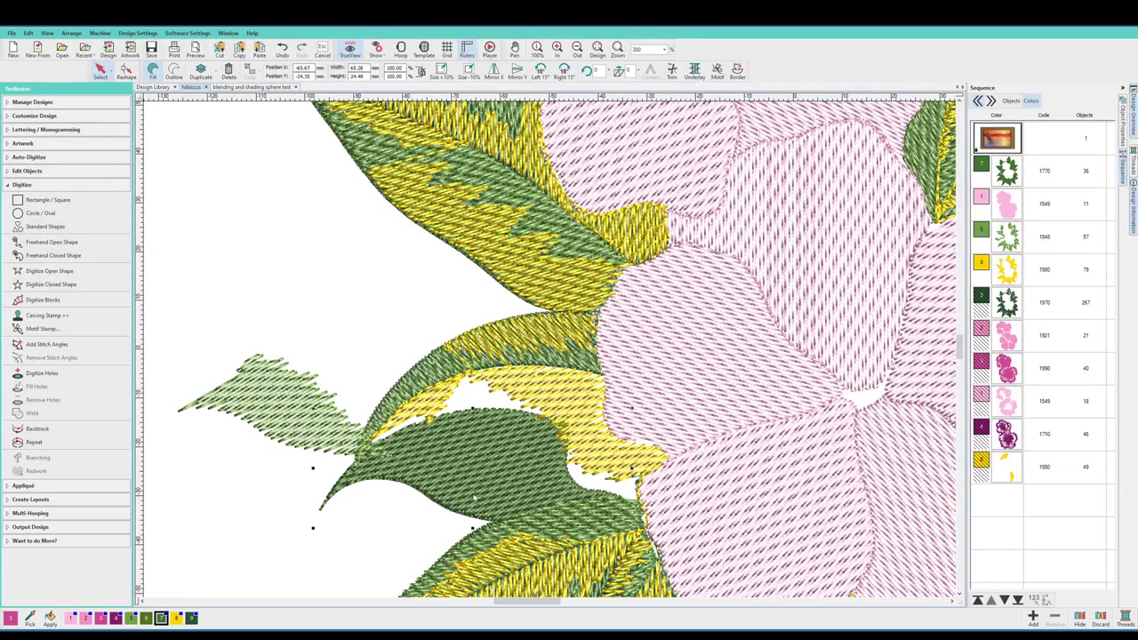
pyautogui.hotkey('ctrl', 'z')
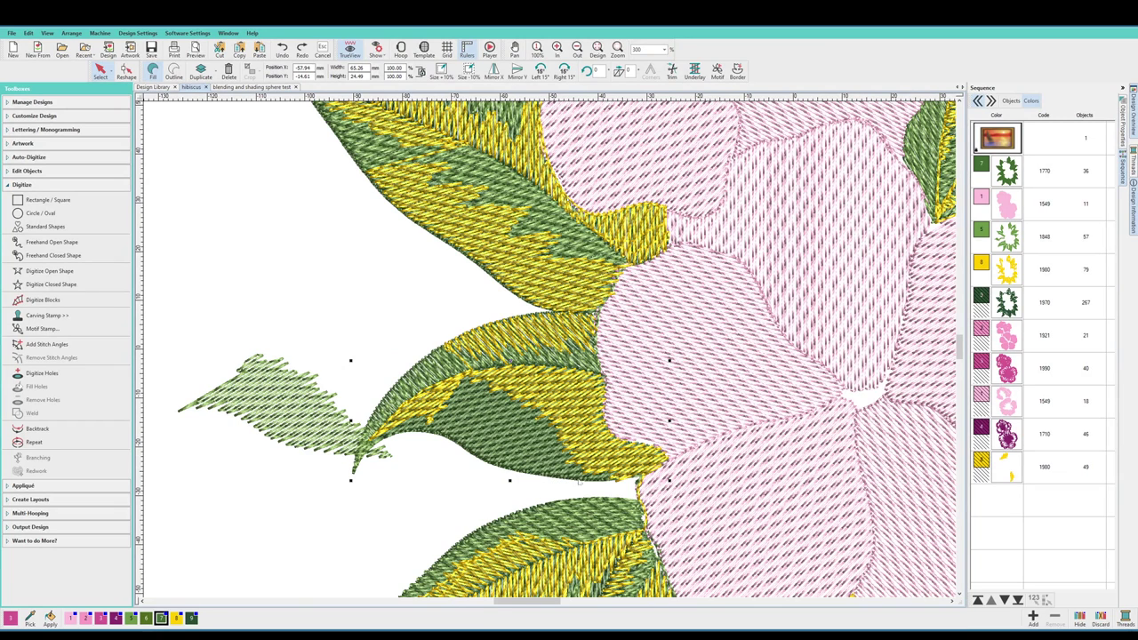
pyautogui.hotkey('ctrl', 'z')
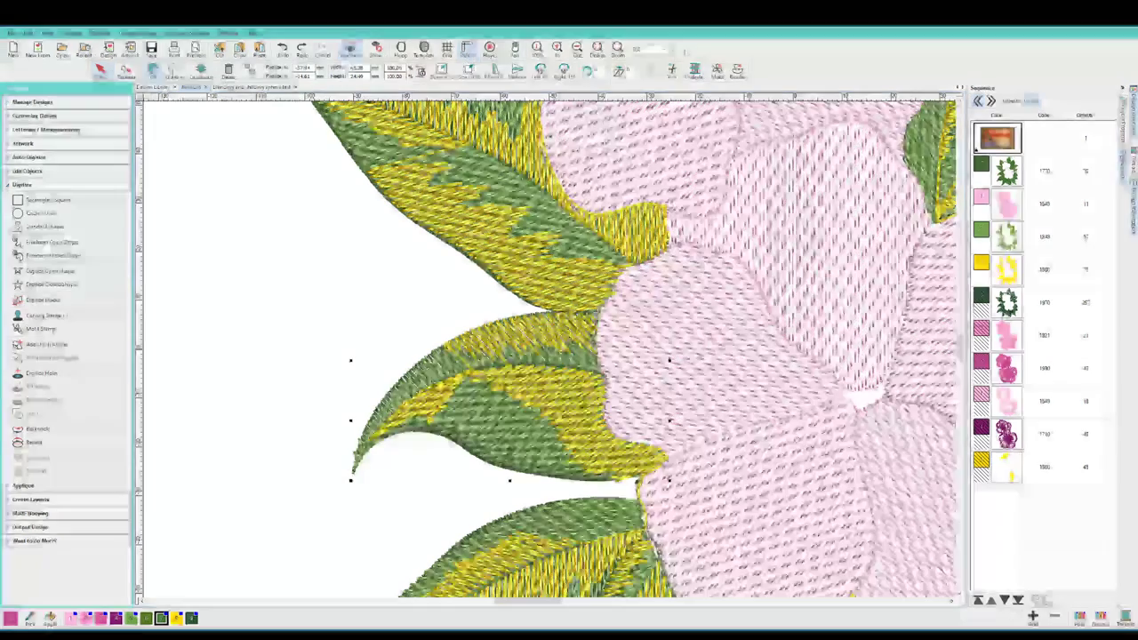
# Step: View the curled leaf at 500% and move its light green and yellow shading fills out beside the leaf tip
pyautogui.click(664, 49)
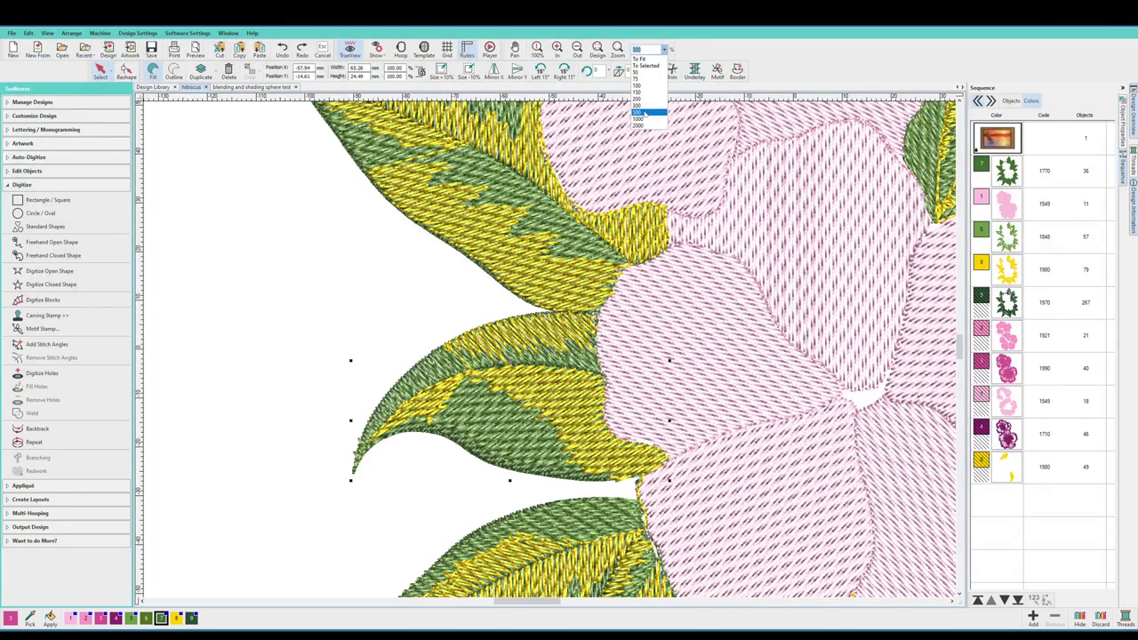
pyautogui.click(645, 106)
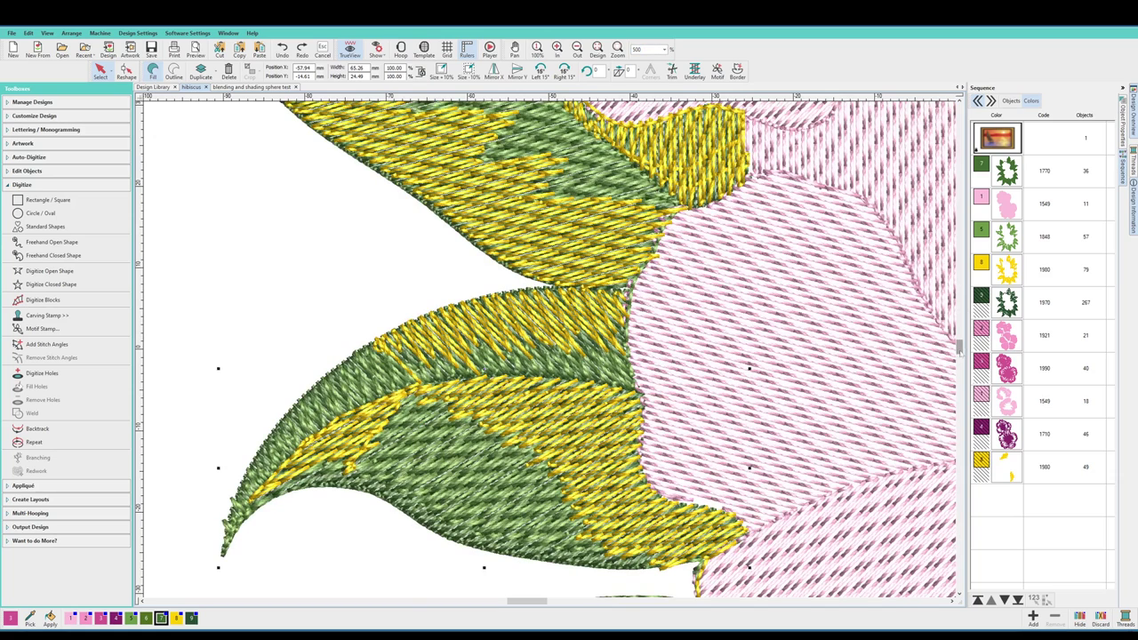
pyautogui.scroll(-1, 427, 548)
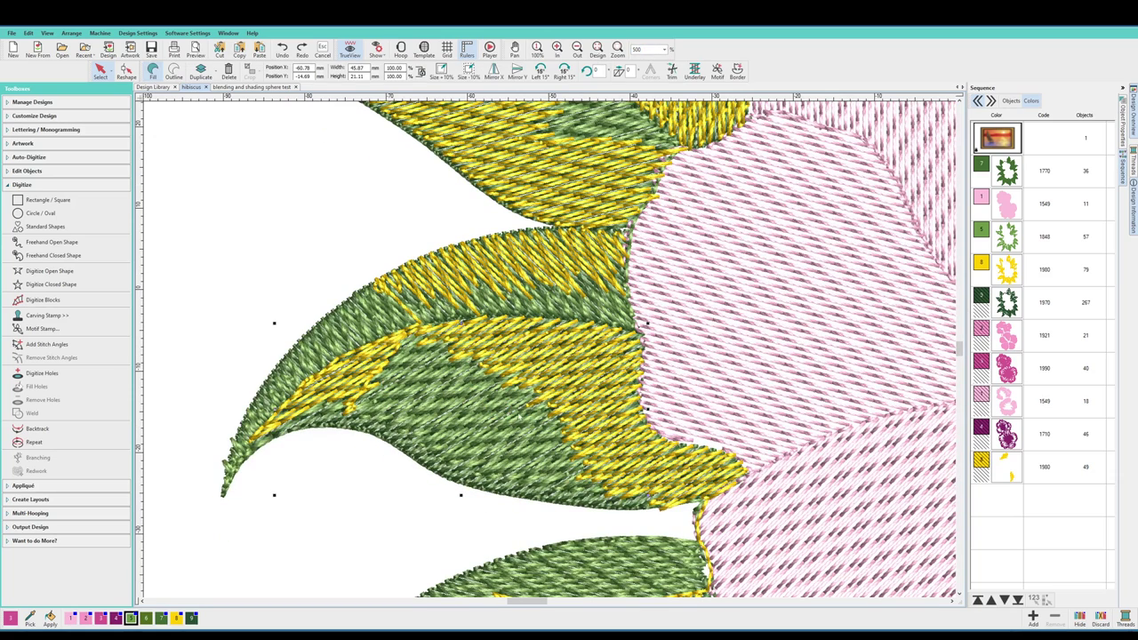
pyautogui.hotkey('ctrl', 'y')
pyautogui.moveTo(493, 458); pyautogui.dragTo(364, 316)
pyautogui.moveTo(728, 400); pyautogui.dragTo(444, 325)
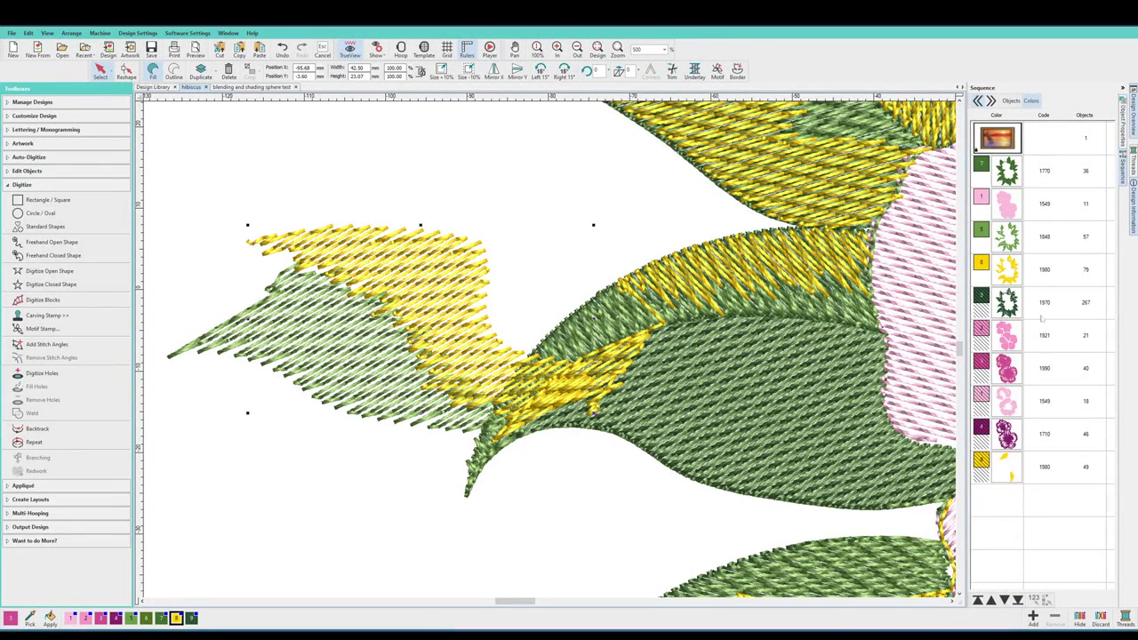
# Step: Turn on Travel on edge for the separated yellow and light green fills, and shift the green fill slightly away from the yellow
pyautogui.click(1022, 372)
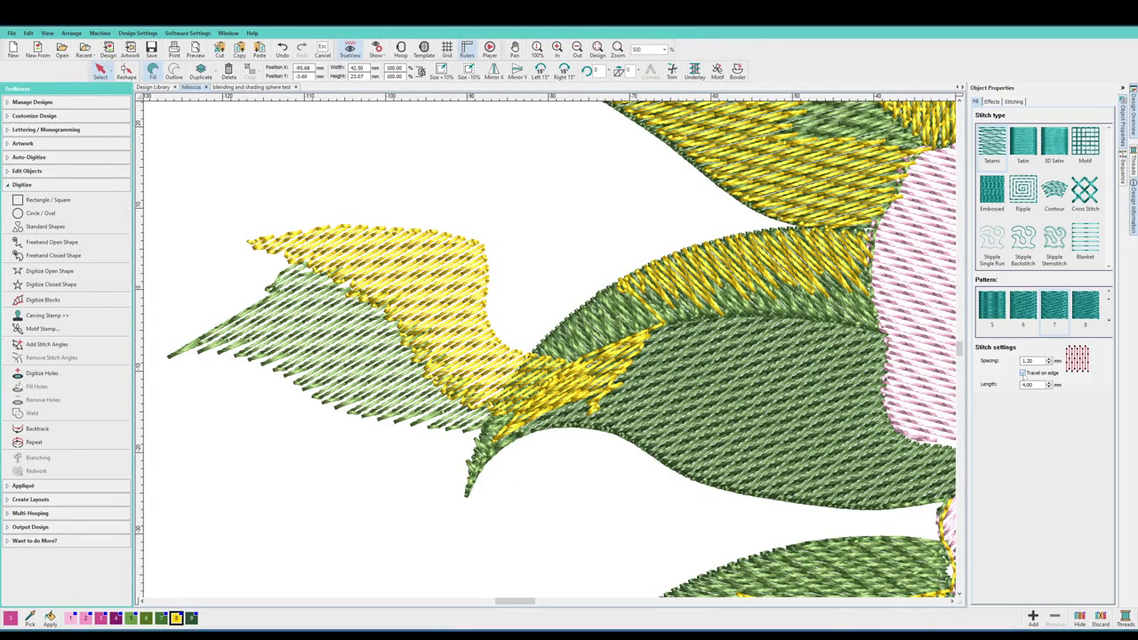
pyautogui.click(307, 399)
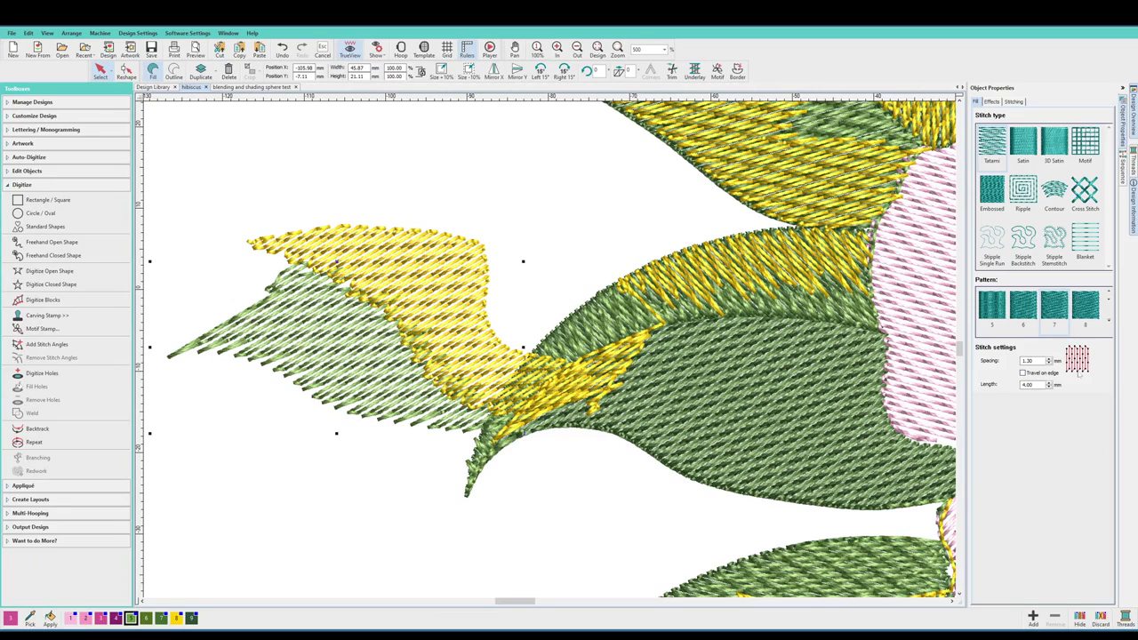
pyautogui.click(1022, 372)
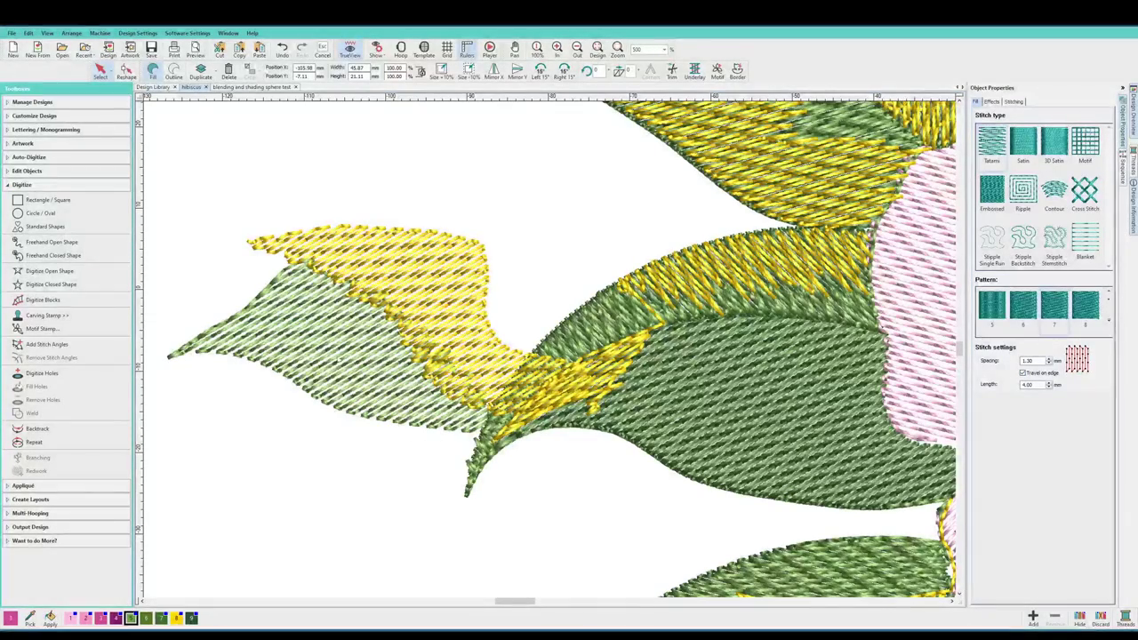
pyautogui.moveTo(314, 378); pyautogui.dragTo(322, 362)
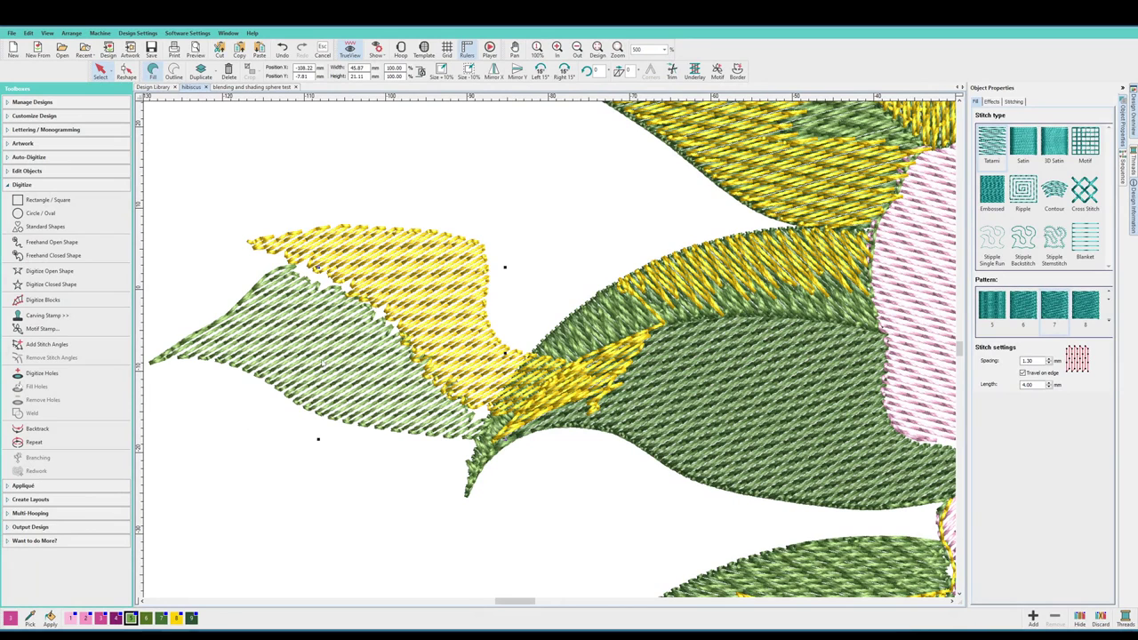
# Step: Turn Travel on edge off again for the light green fill and the yellow fill
pyautogui.click(1022, 373)
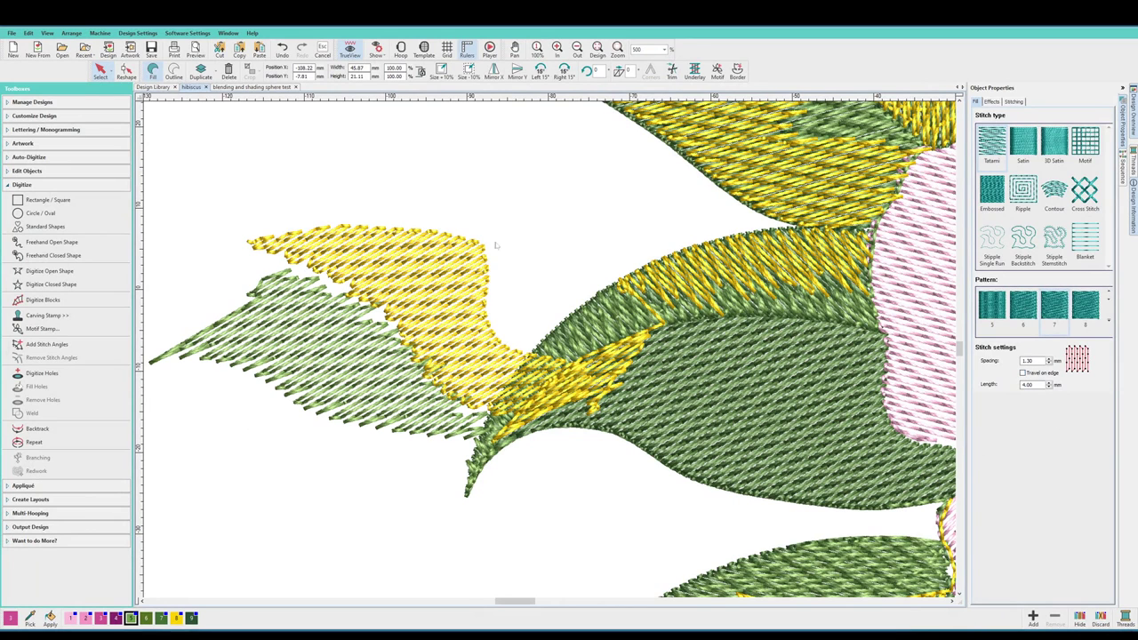
pyautogui.click(478, 266)
pyautogui.click(1022, 372)
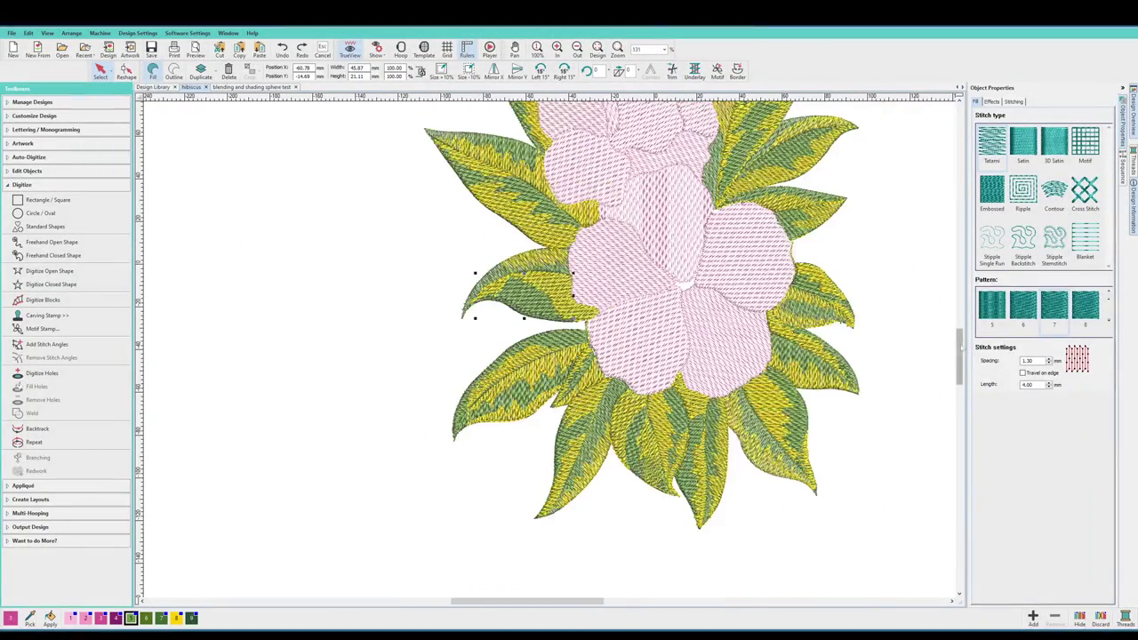
# Step: Undo the yellow recolouring so the leaf shading layer is green 1769 again, and unhide the dark green 1970 layer
pyautogui.scroll(3, 960, 333)
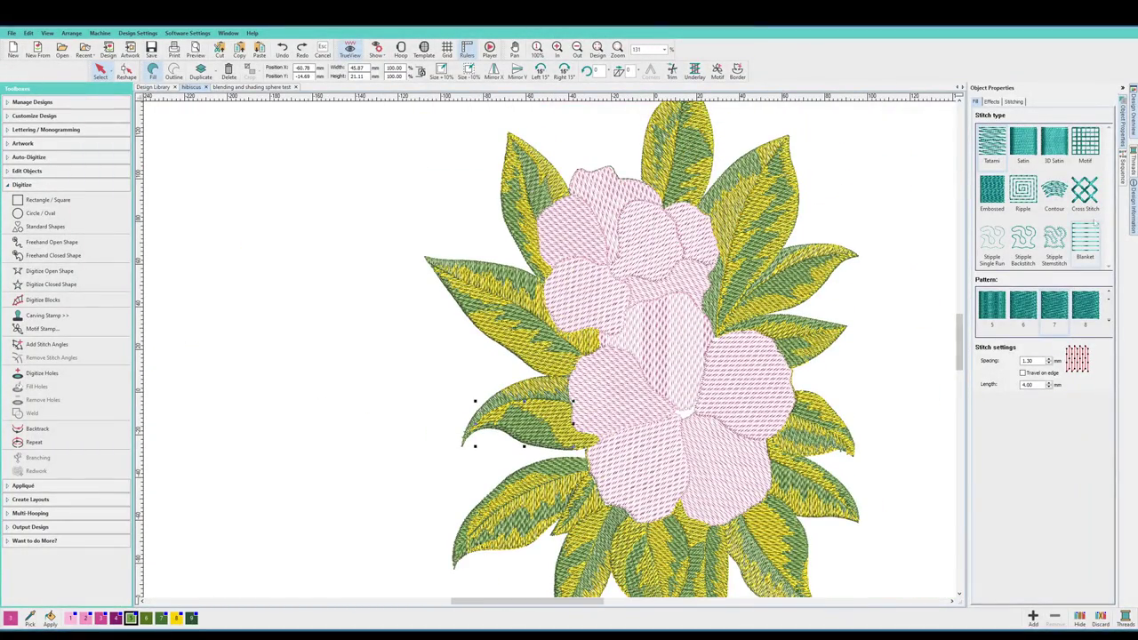
pyautogui.click(1124, 169)
pyautogui.hotkey('ctrl', 'z')
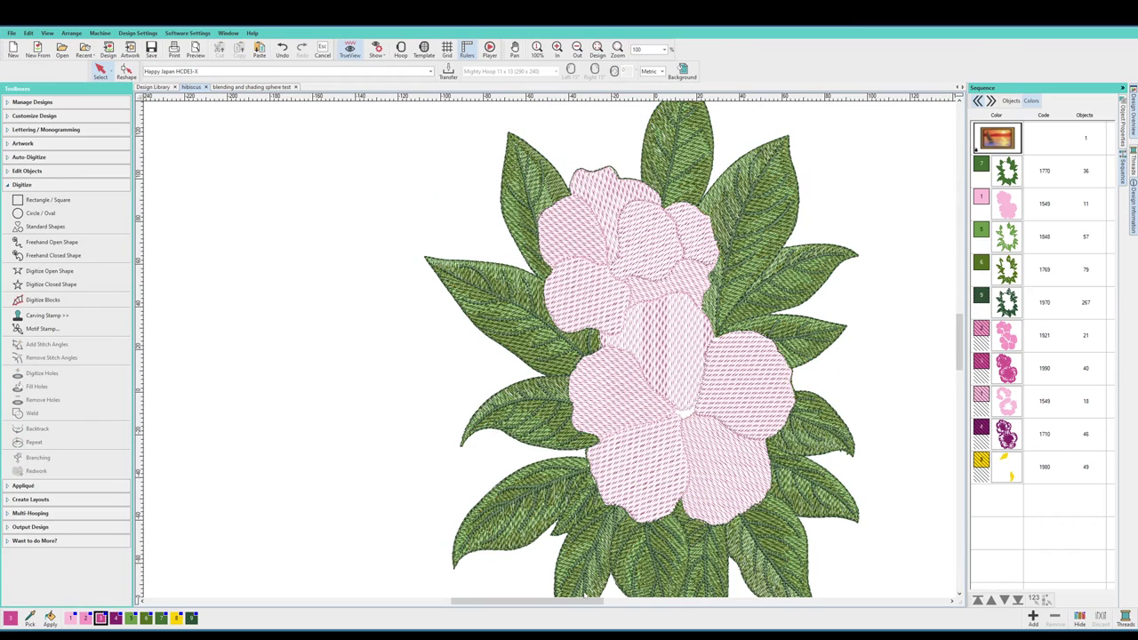
# Step: Recolour all objects of the dark green 1970 vein and outline layer with yellow 1980, viewing the leaves at 500%
pyautogui.moveTo(549, 603); pyautogui.dragTo(567, 604)
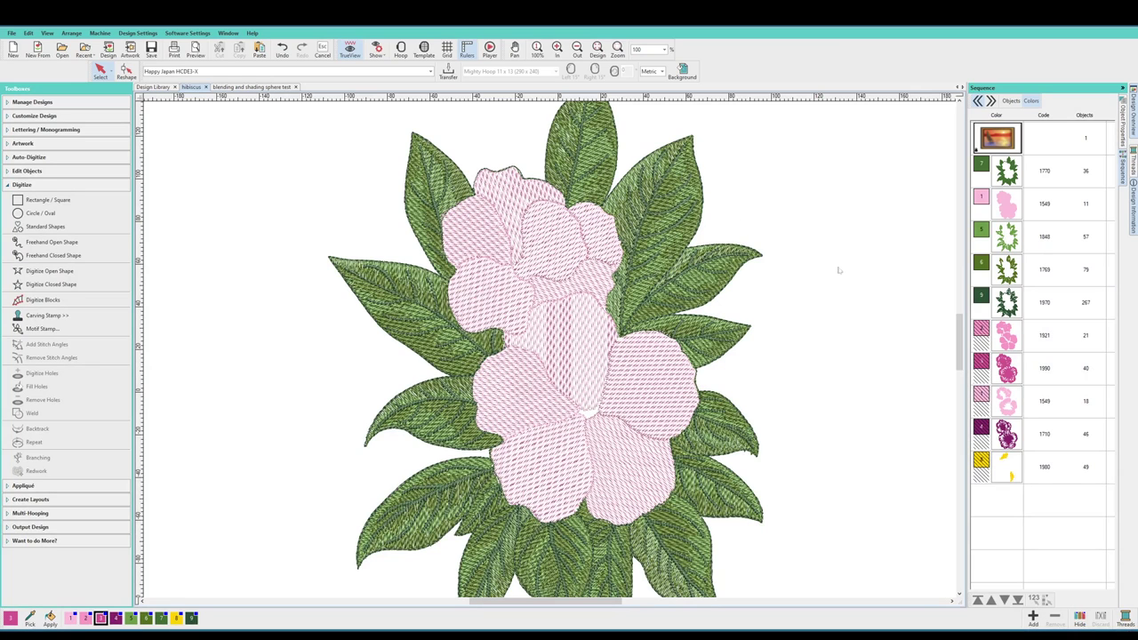
pyautogui.hotkey('ctrl', 'y')
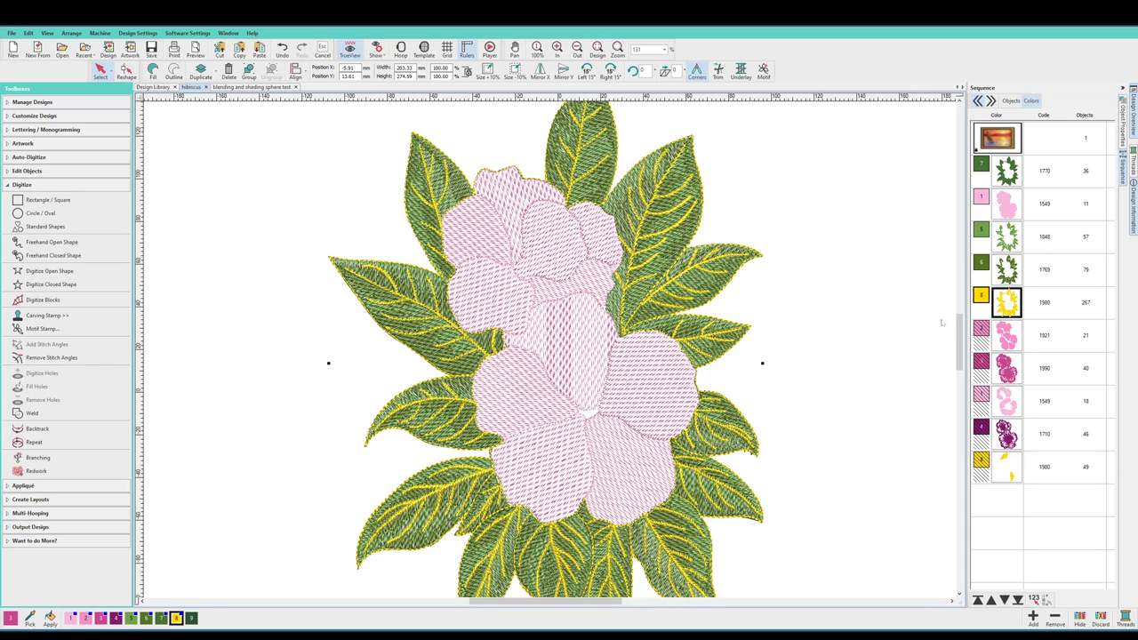
pyautogui.moveTo(958, 335); pyautogui.dragTo(959, 330)
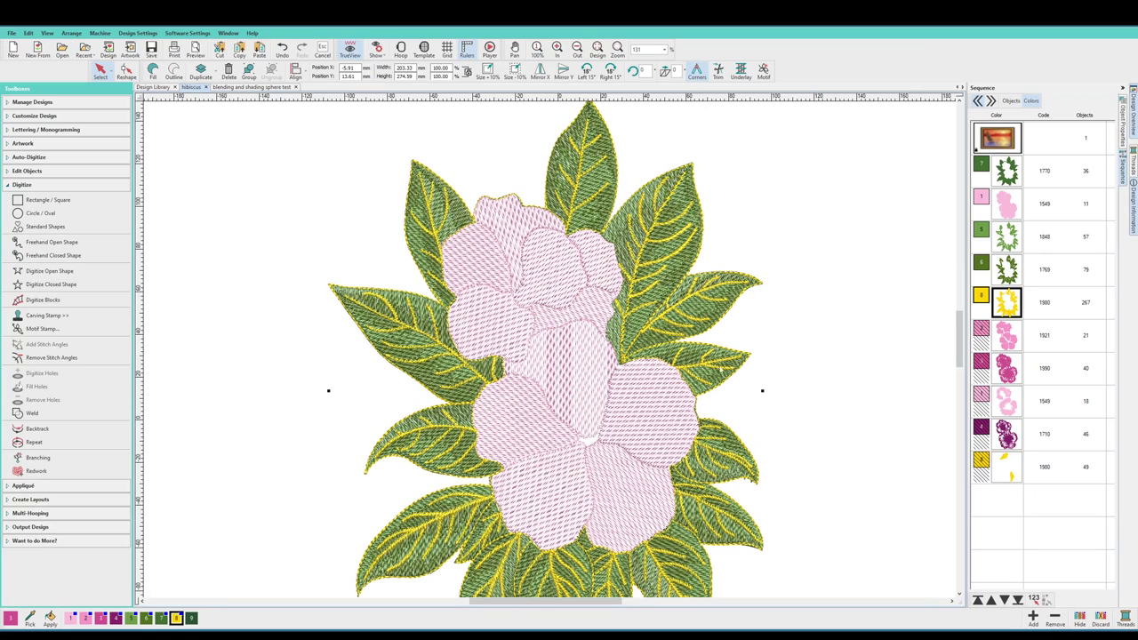
pyautogui.click(663, 49)
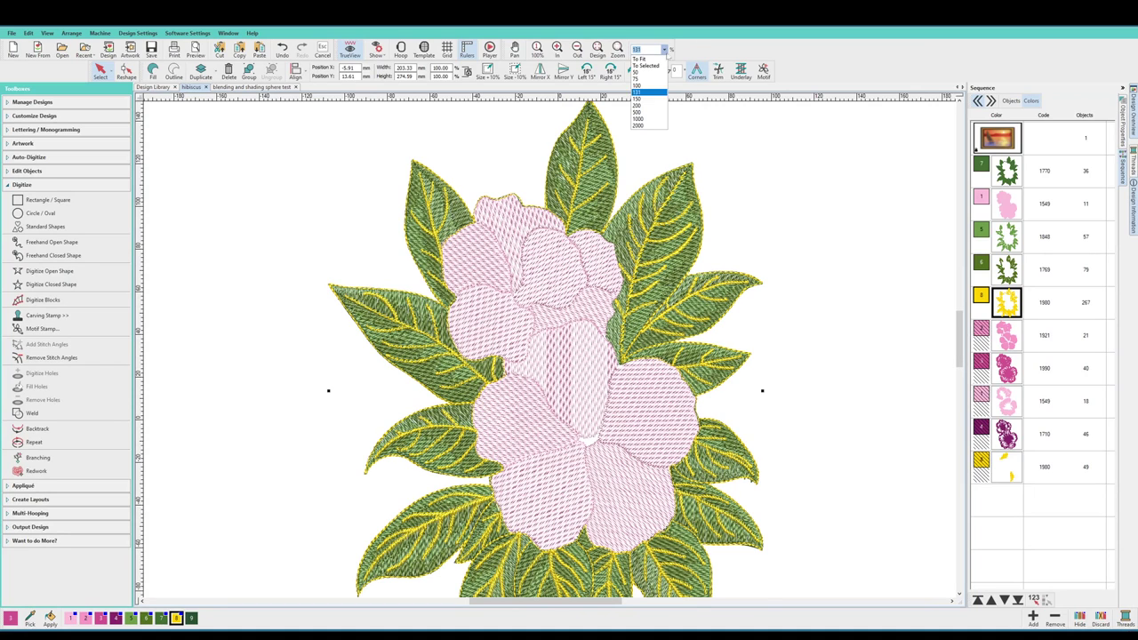
pyautogui.click(637, 104)
pyautogui.click(663, 49)
pyautogui.click(640, 112)
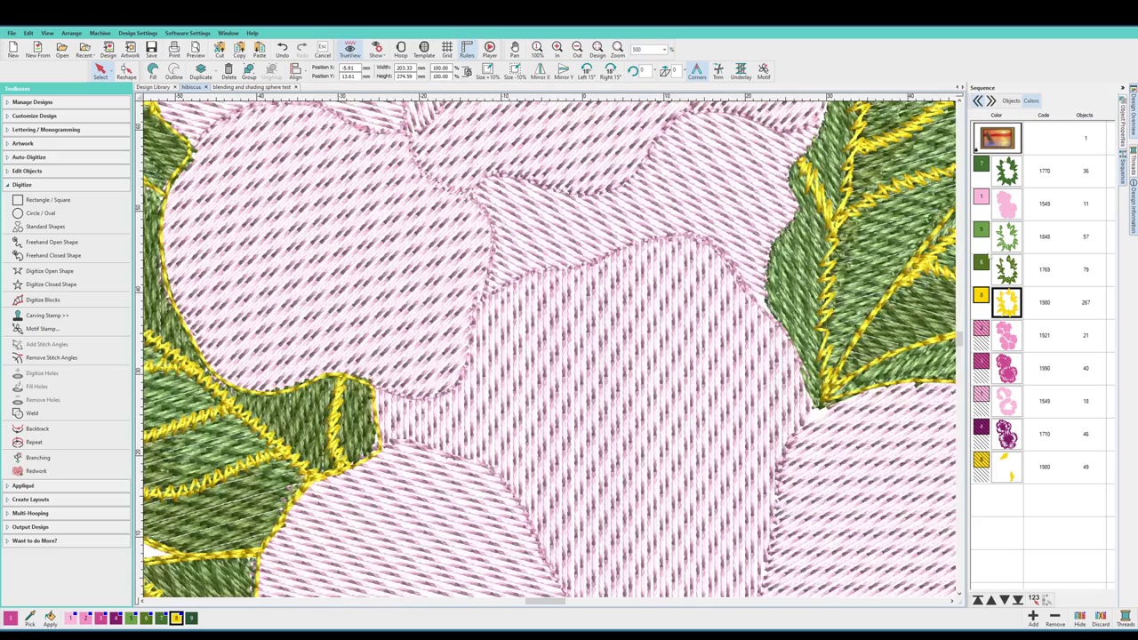
pyautogui.moveTo(544, 601); pyautogui.dragTo(562, 601)
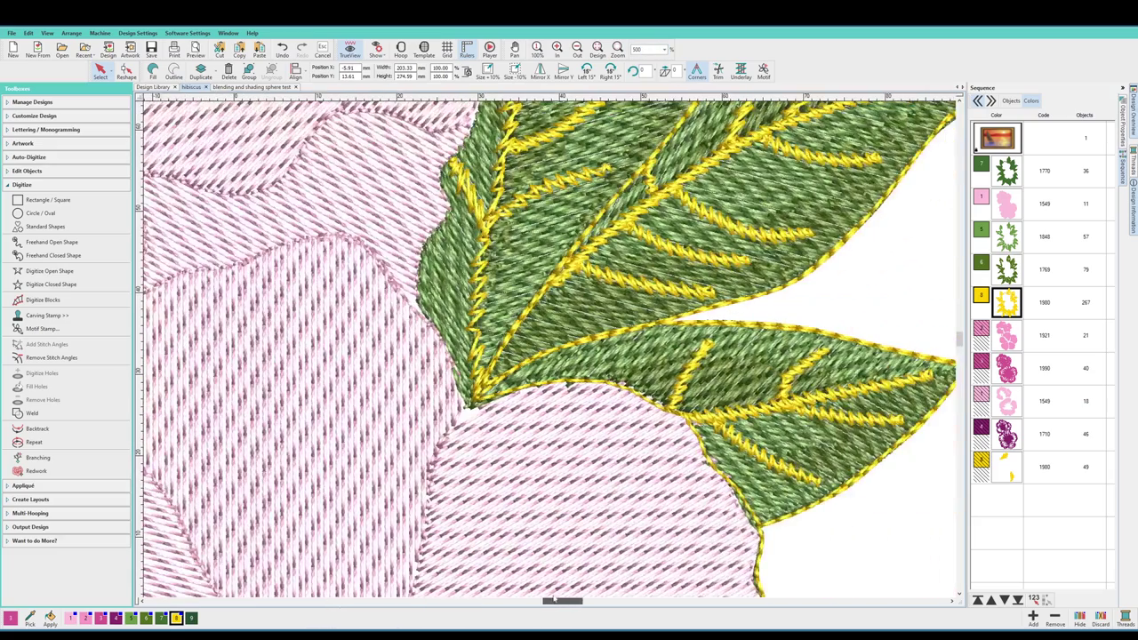
pyautogui.scroll(3, 545, 349)
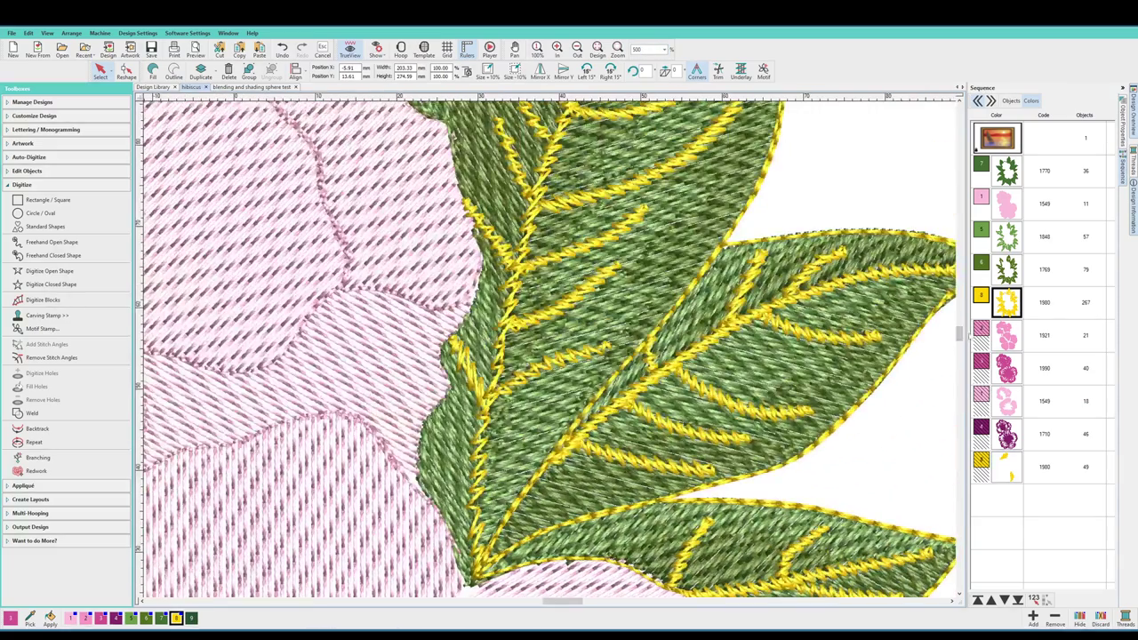
# Step: Unhide the remaining flower colour layers and recolour the leaf vein and outline layer back to dark green 1970
pyautogui.press('1')
pyautogui.press('Escape')
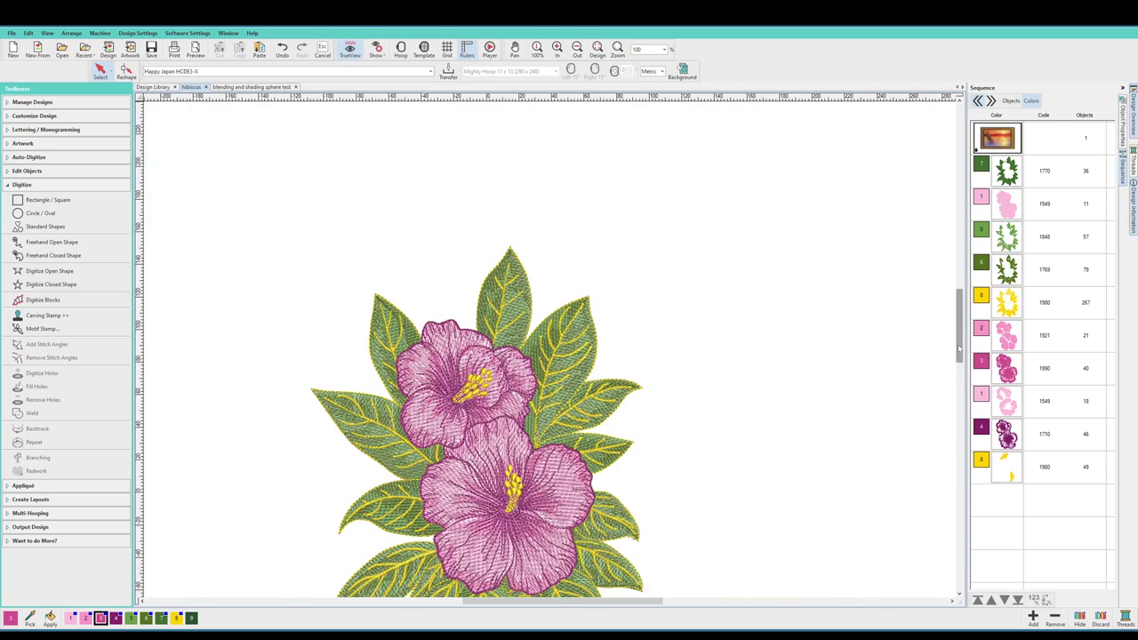
pyautogui.click(637, 416)
pyautogui.click(190, 618)
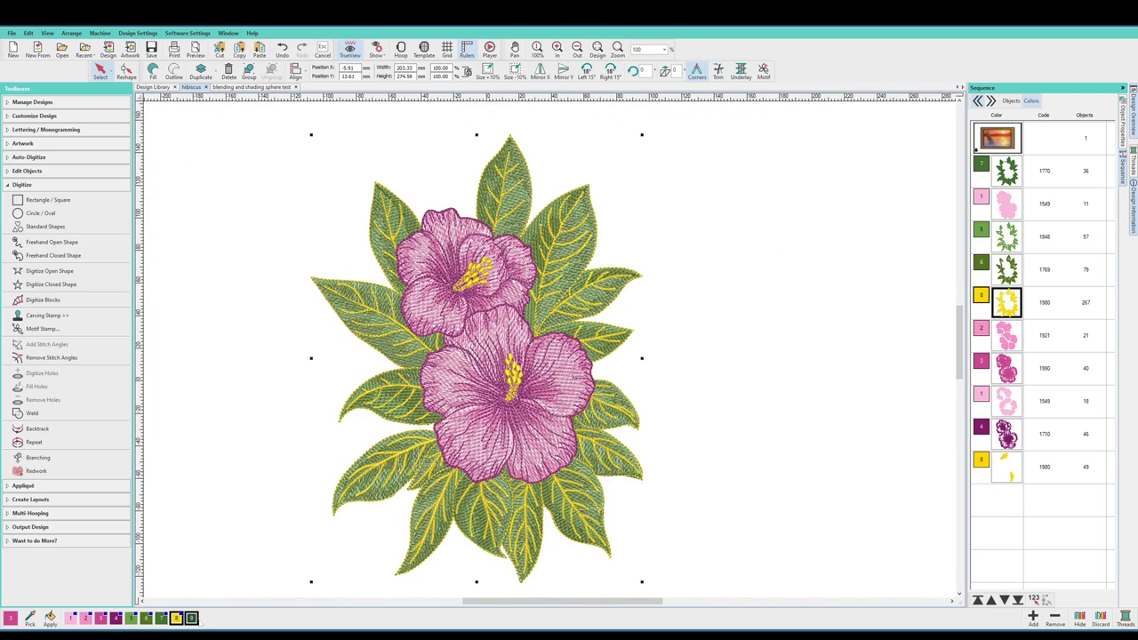
pyautogui.moveTo(590, 601); pyautogui.dragTo(561, 627)
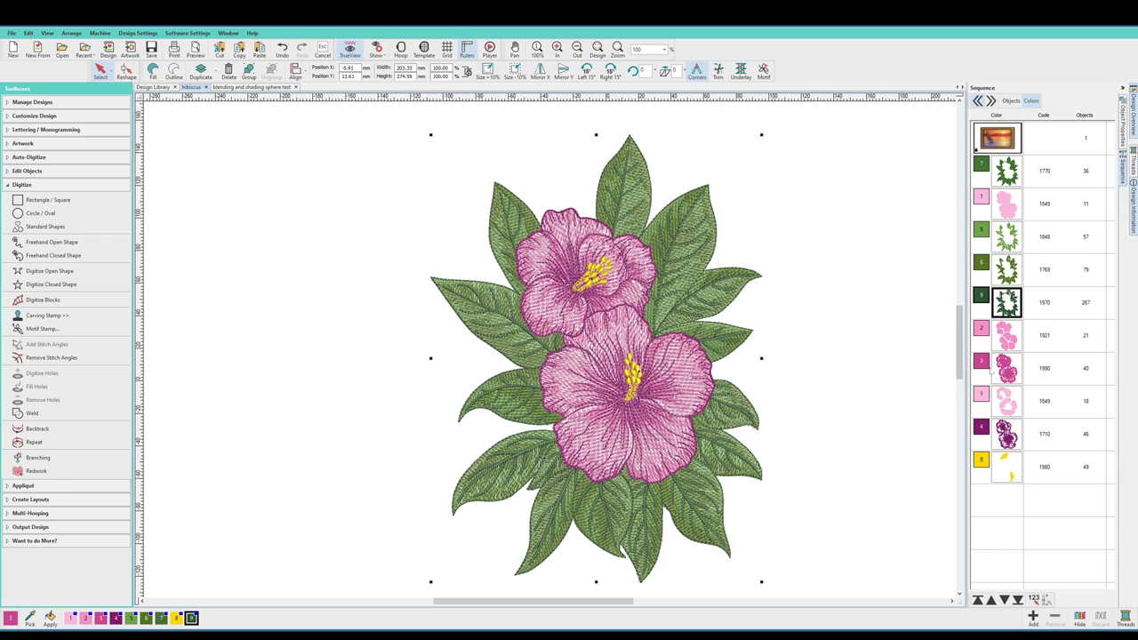
# Step: Hide the four colour layers that follow pink 1921 and view the petal shading at 200%
pyautogui.press('Escape')
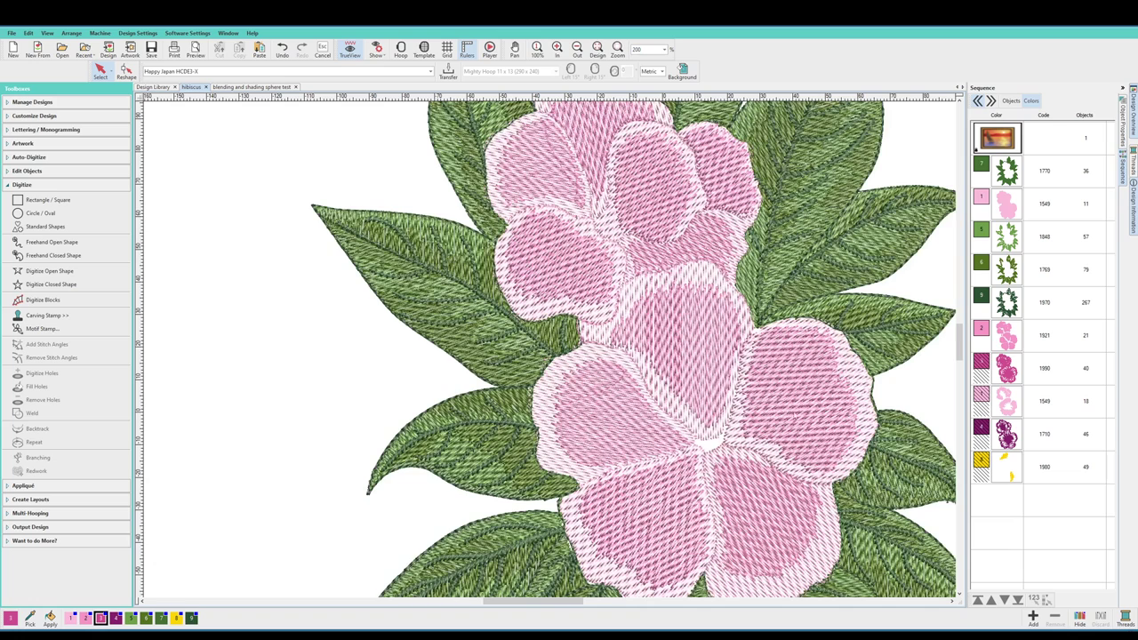
pyautogui.hscroll(3, 959, 331)
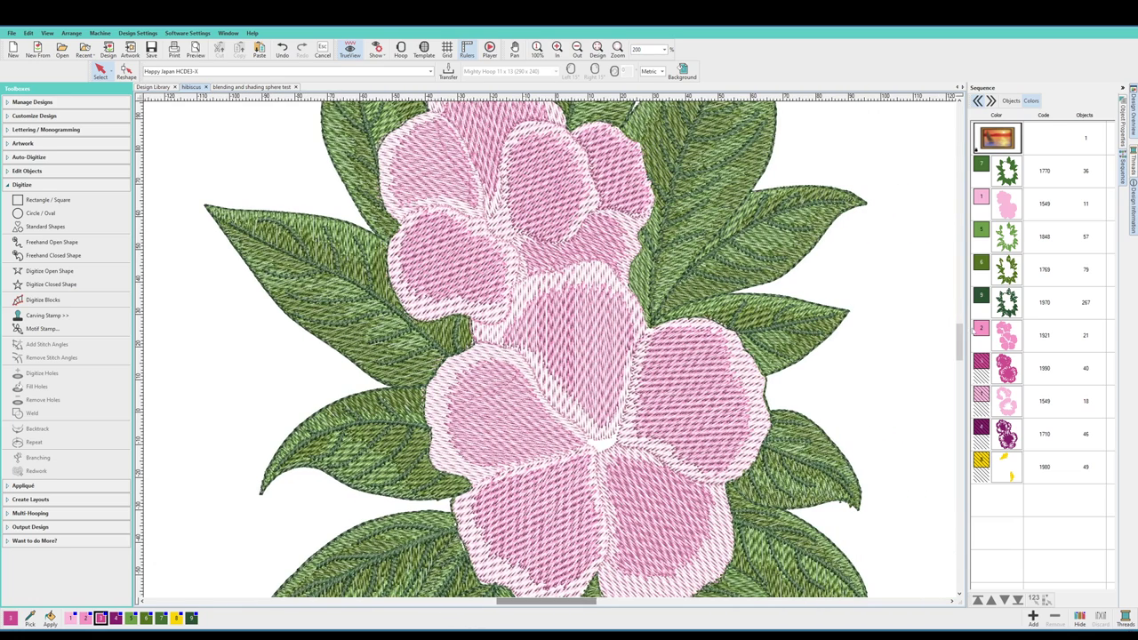
pyautogui.scroll(-1, 959, 331)
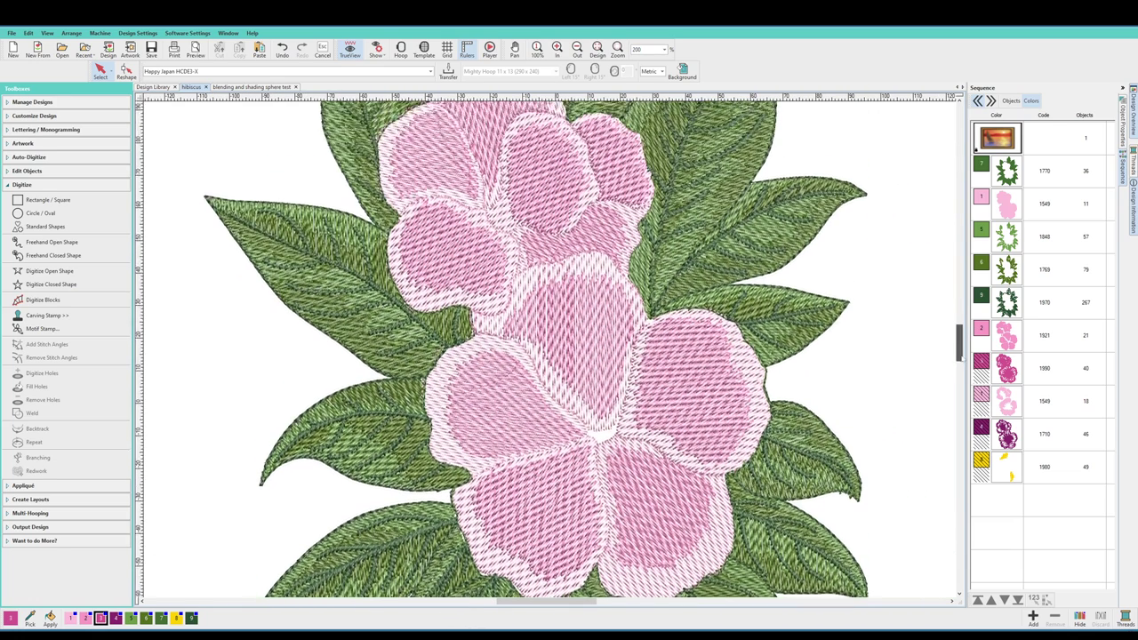
pyautogui.scroll(2, 960, 345)
# Step: Select the lower bloom's upper petal shading fill in pink 1921 and examine its Tatami settings and Feather Edge effect at 300%
pyautogui.click(597, 361)
pyautogui.press('z')
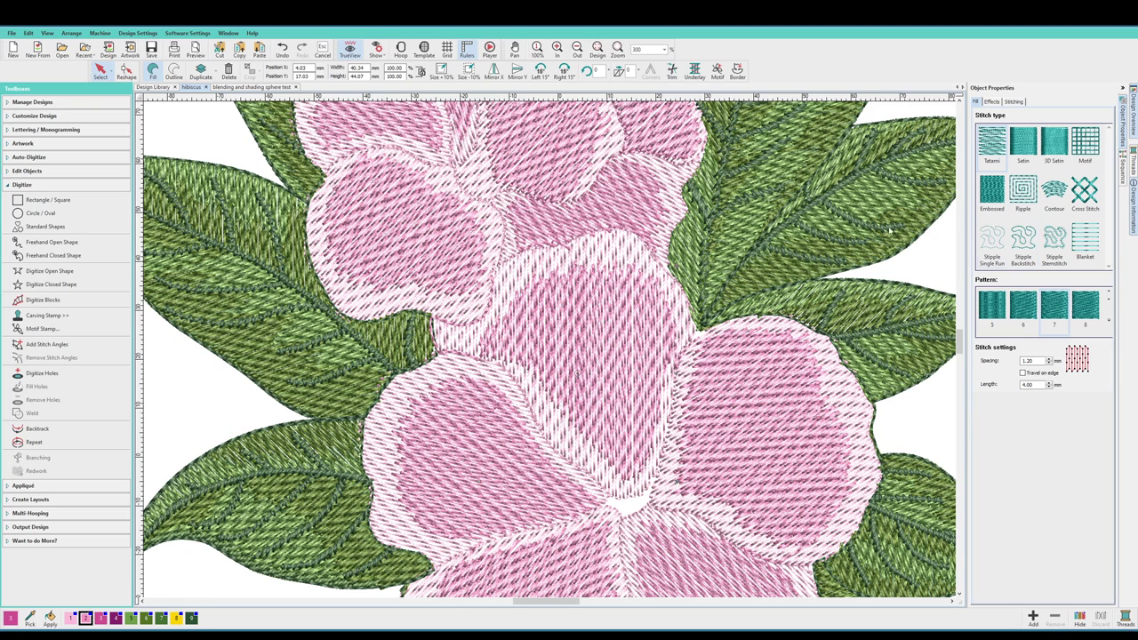
pyautogui.click(991, 102)
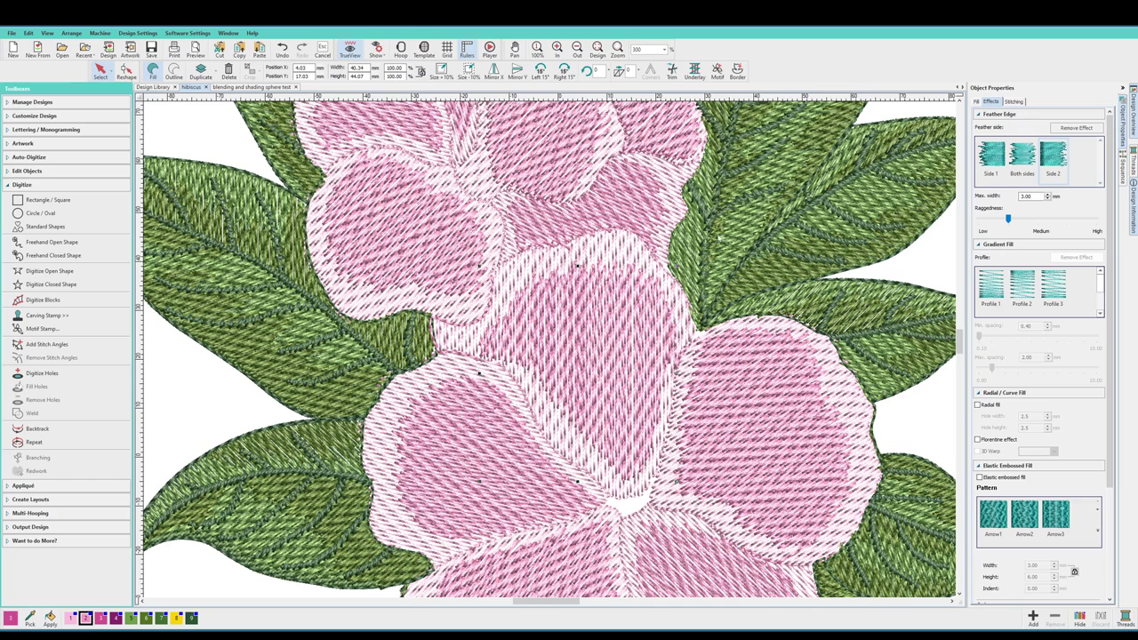
# Step: Remove the Feather Edge effect from the selected petal shading fill and reapply it to Side 2
pyautogui.click(1075, 128)
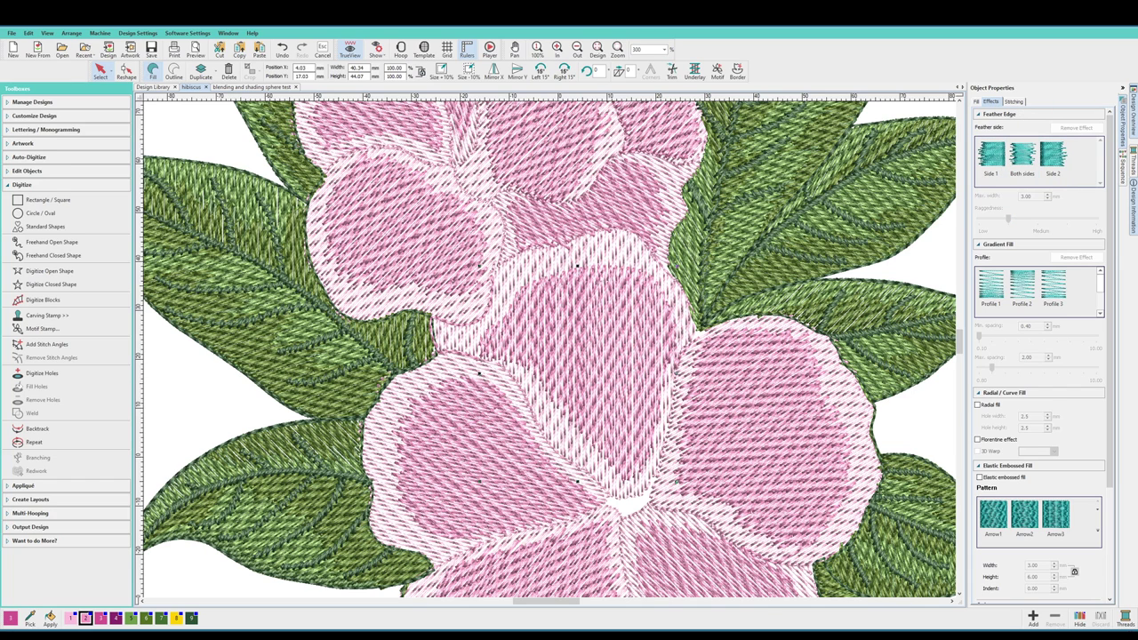
pyautogui.click(1052, 156)
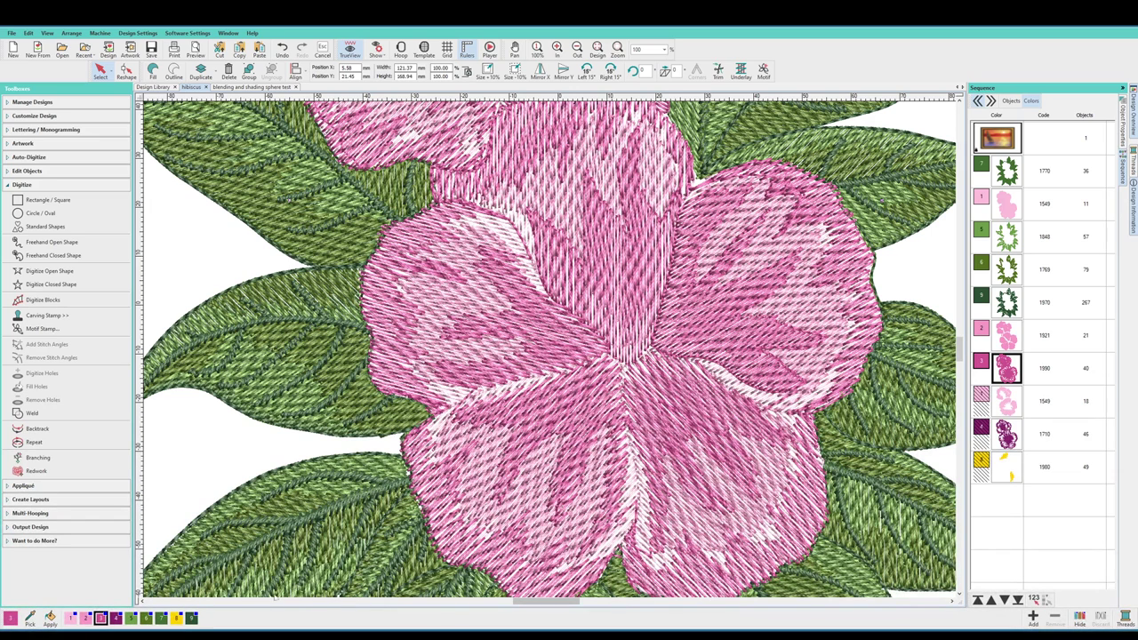
# Step: Recolour the pink 1990 petal shading layer with yellow 1980 and examine how it covers the lower bloom's petals
pyautogui.click(176, 617)
pyautogui.moveTo(963, 355)
pyautogui.mouseDown()
pyautogui.moveTo(960, 369)
pyautogui.moveTo(960, 345)
pyautogui.mouseUp()
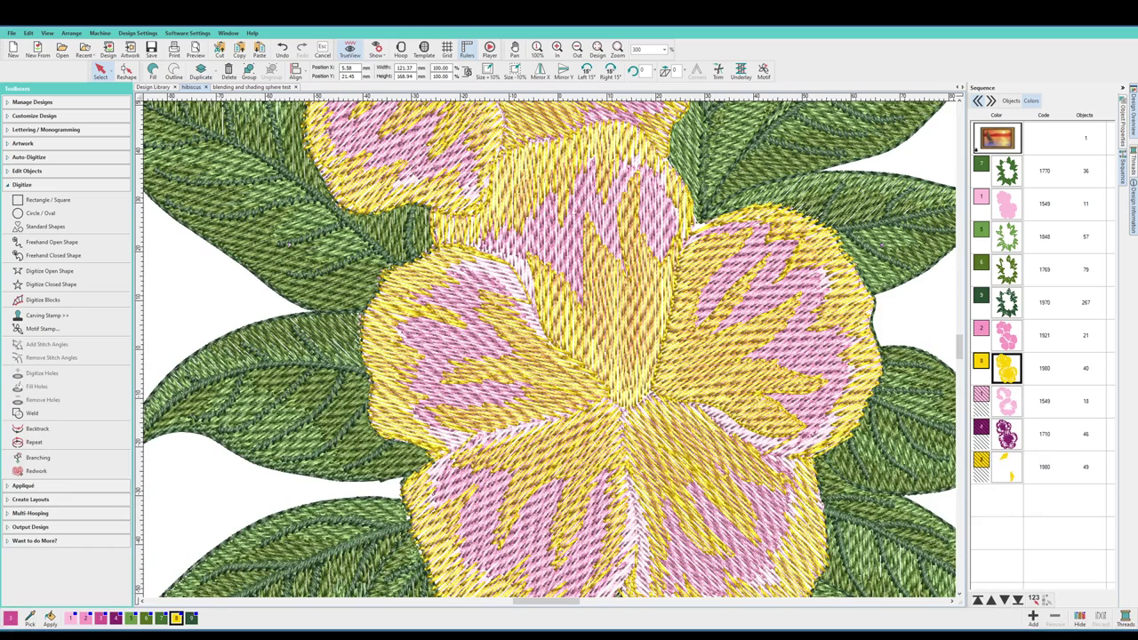
pyautogui.click(1123, 124)
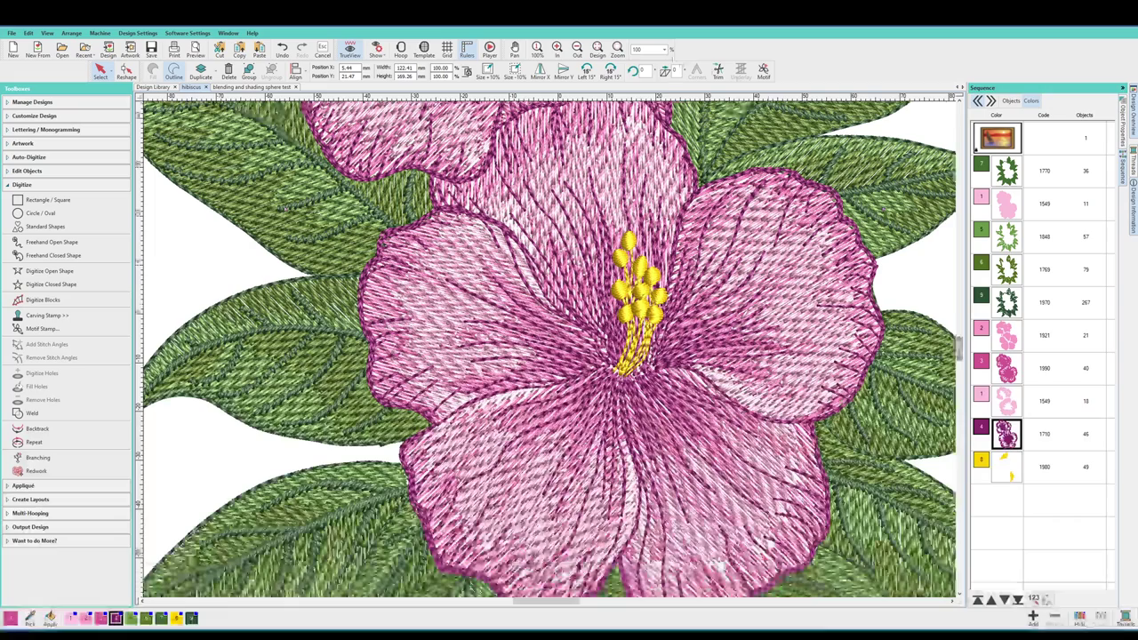
# Step: Recolour the pink 1990 petal shading layer with white 0010, viewing the blooms at 200%
pyautogui.click(671, 48)
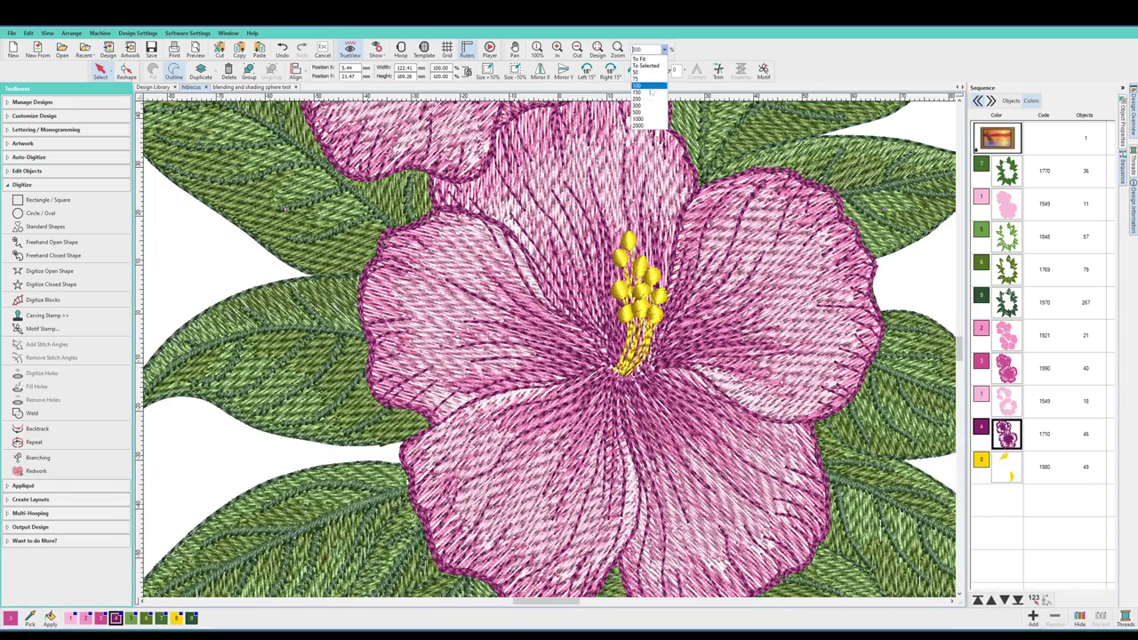
pyautogui.click(648, 88)
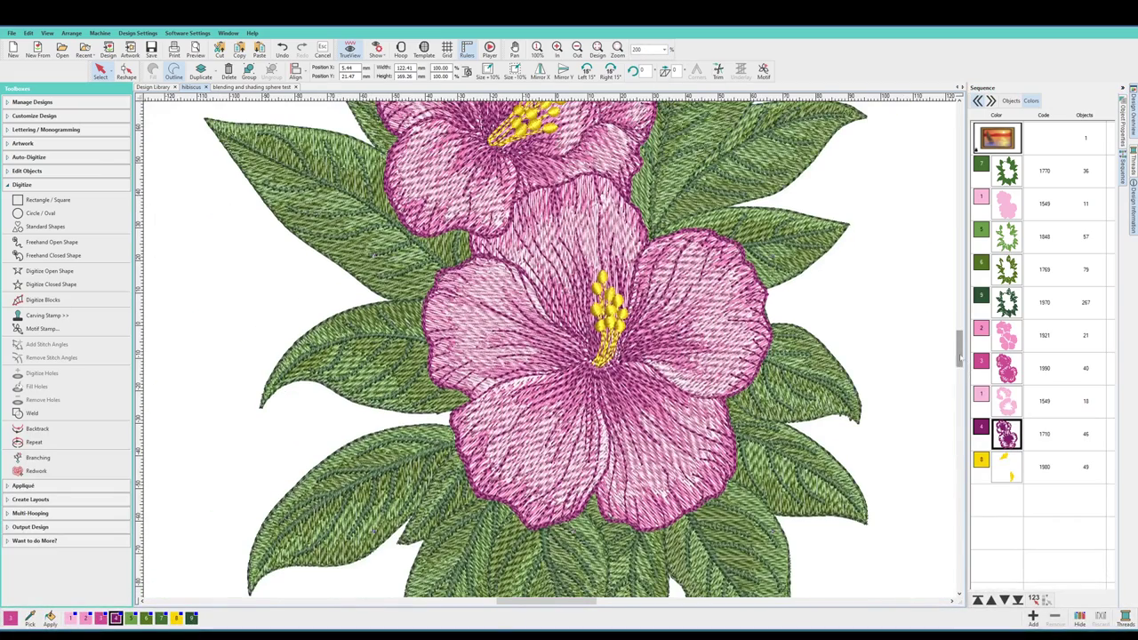
pyautogui.scroll(1, 959, 349)
pyautogui.click(983, 367)
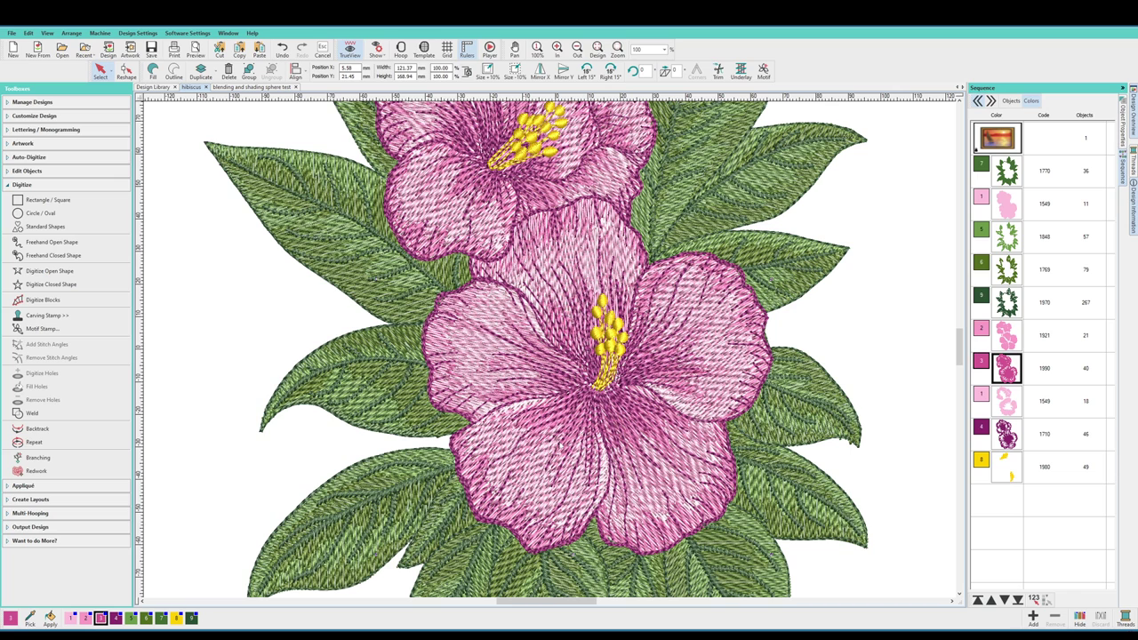
pyautogui.click(880, 488)
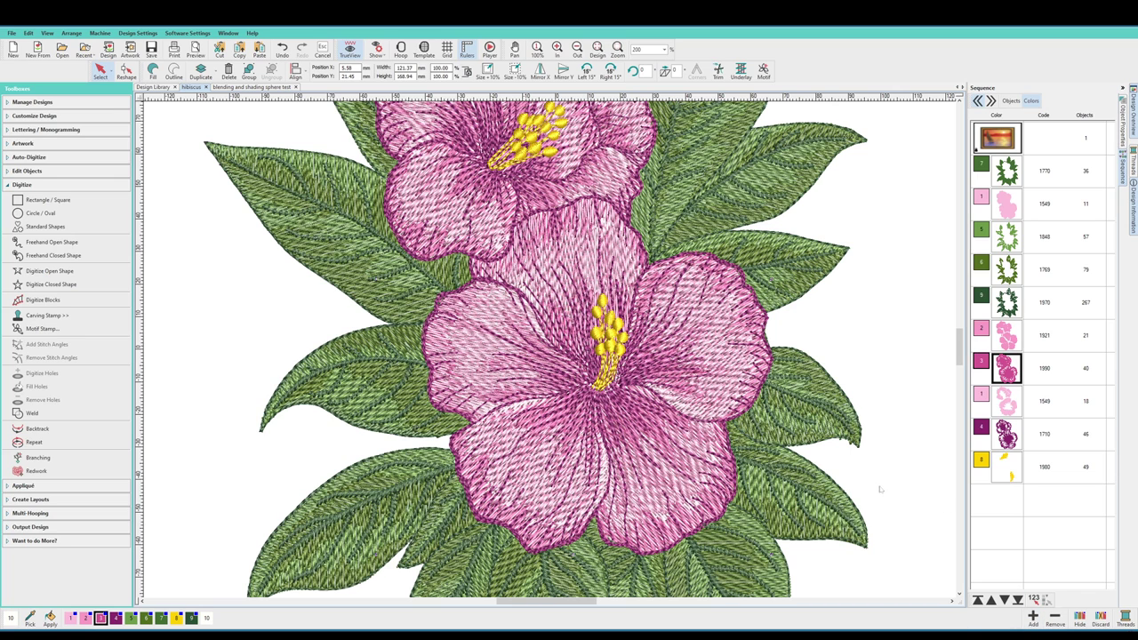
pyautogui.click(206, 617)
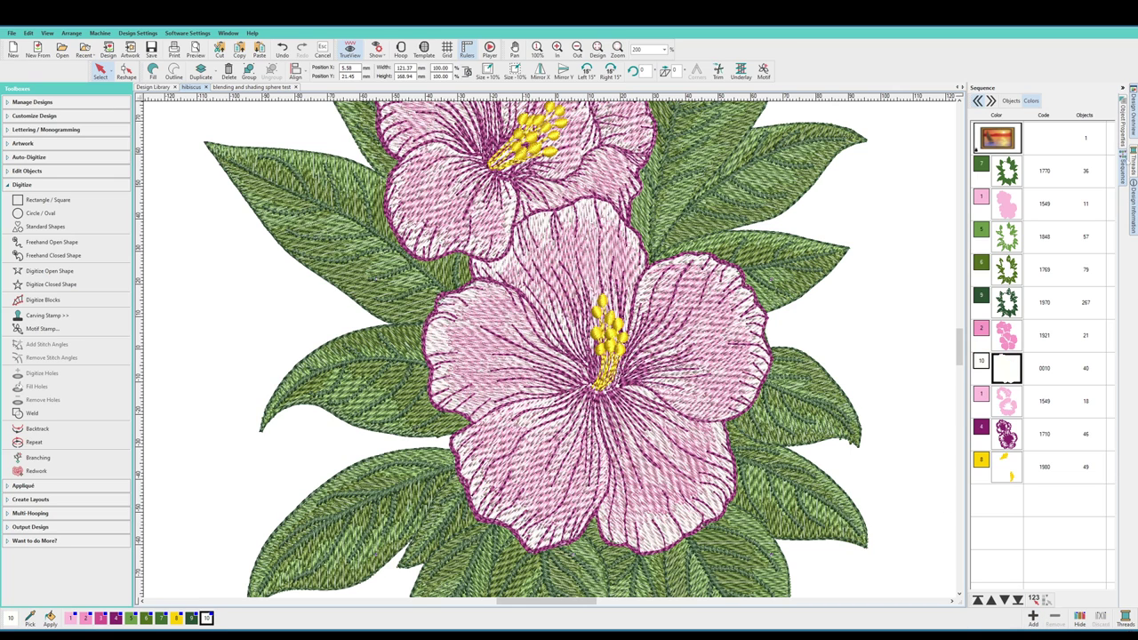
# Step: Sort the thread list by descending code and change the blooms' magenta 1710 outlines and veins to black 2800, viewing the design at 100%
pyautogui.click(1132, 161)
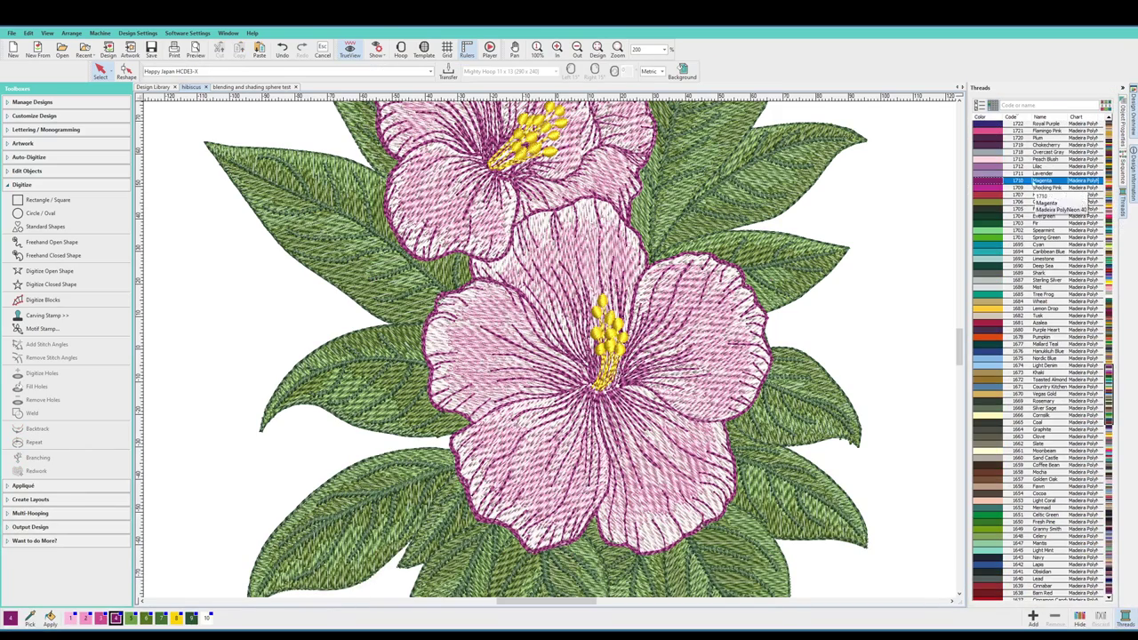
pyautogui.click(1013, 117)
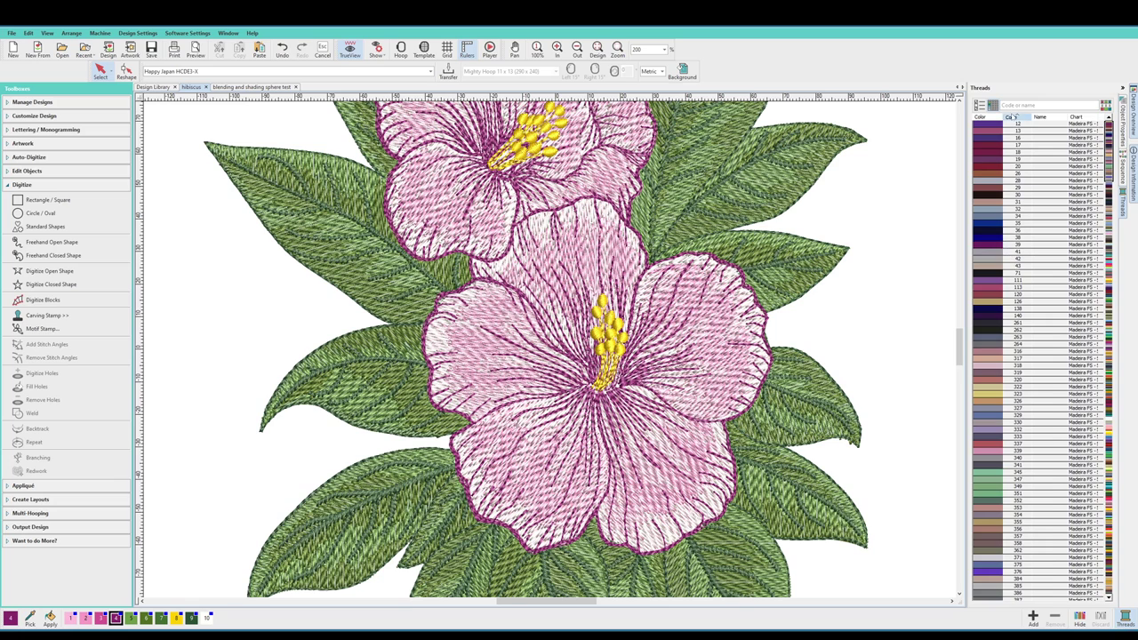
pyautogui.click(1013, 118)
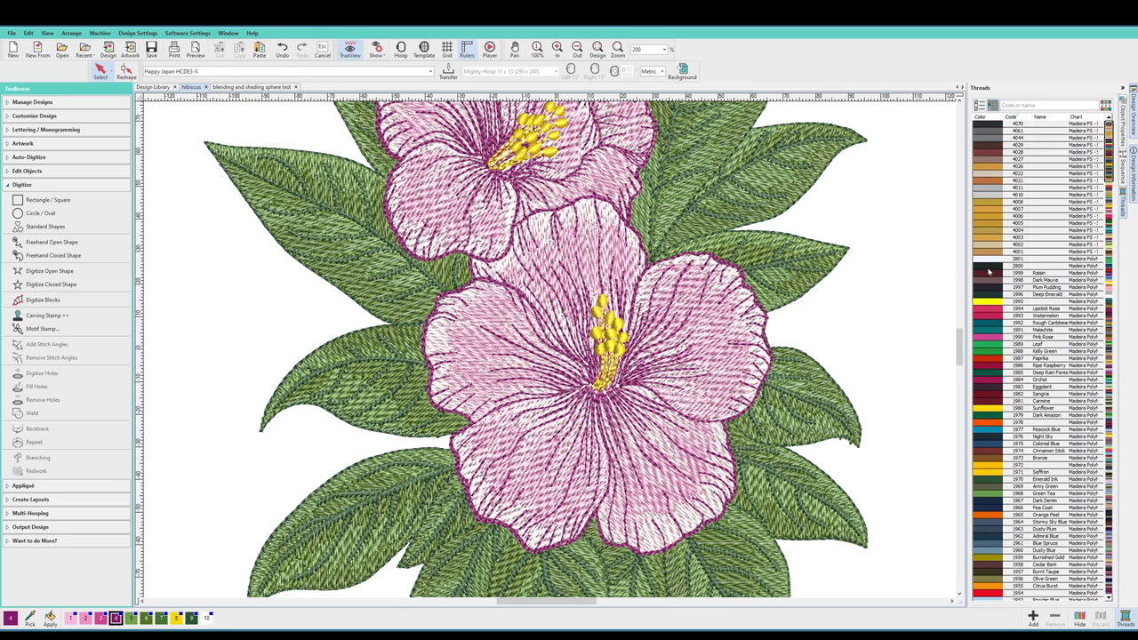
pyautogui.click(987, 267)
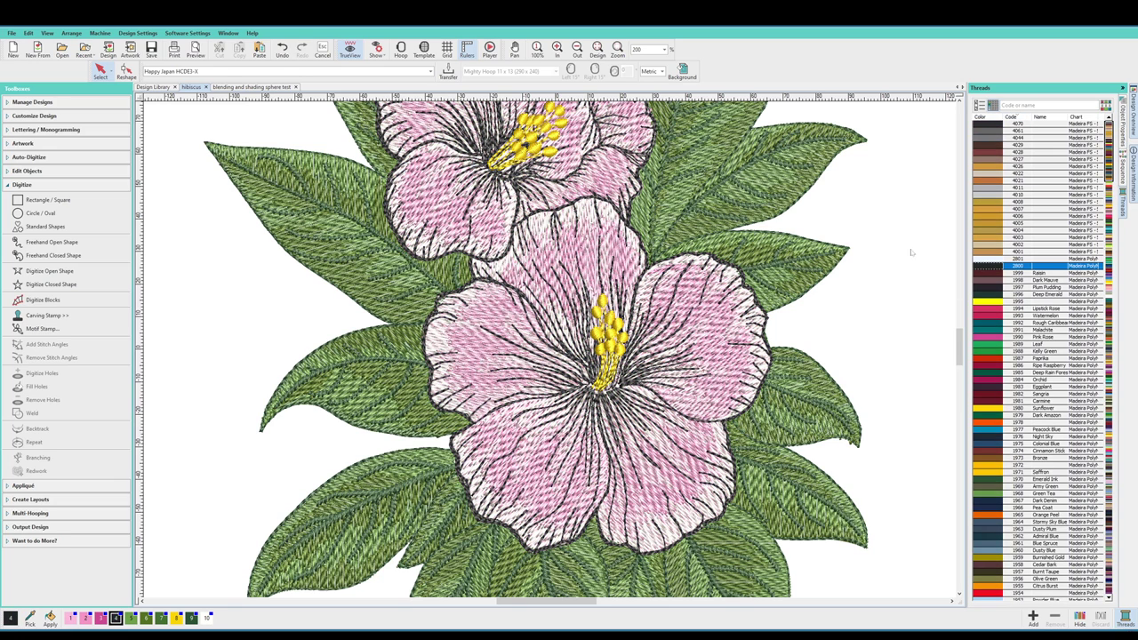
pyautogui.click(666, 49)
pyautogui.click(647, 89)
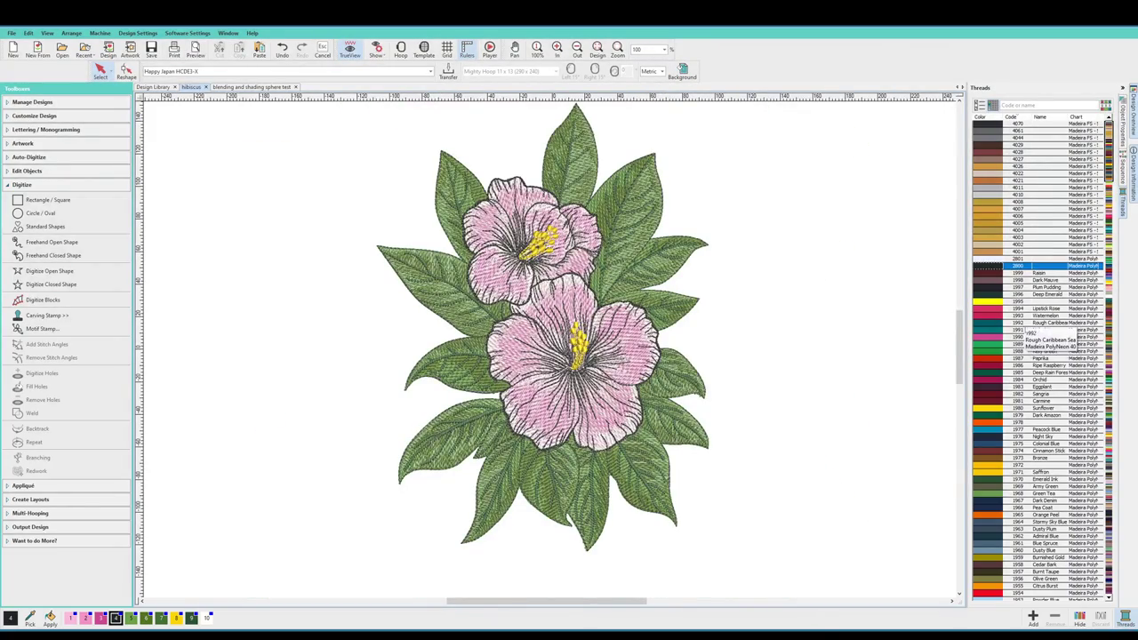
# Step: Undo the blooms' thread recolouring and collapse the thread list to enlarge the design view
pyautogui.click(281, 49)
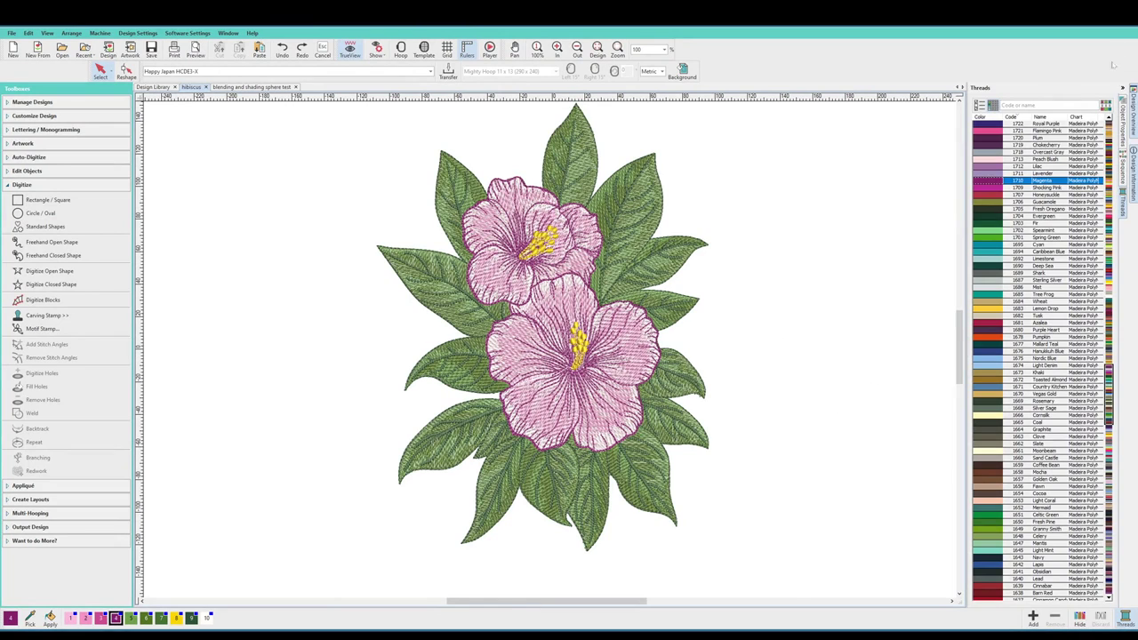
pyautogui.click(1121, 88)
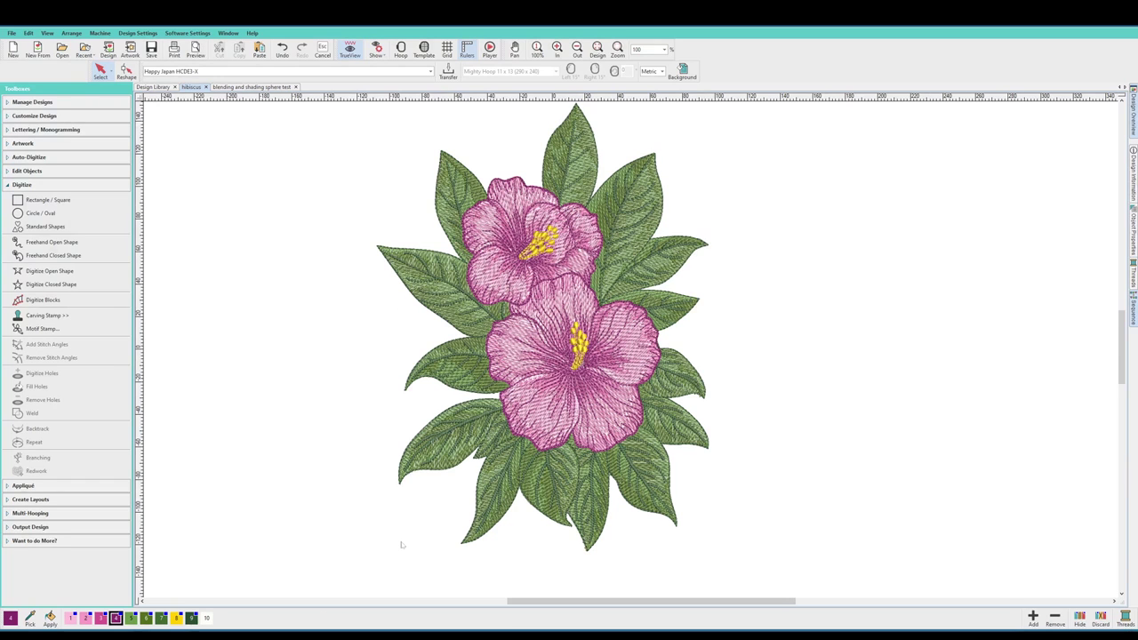
# Step: Switch to the flowers.png image in the photo viewer and examine the stitched hibiscus shading examples
pyautogui.hotkey('alt', 'Tab')
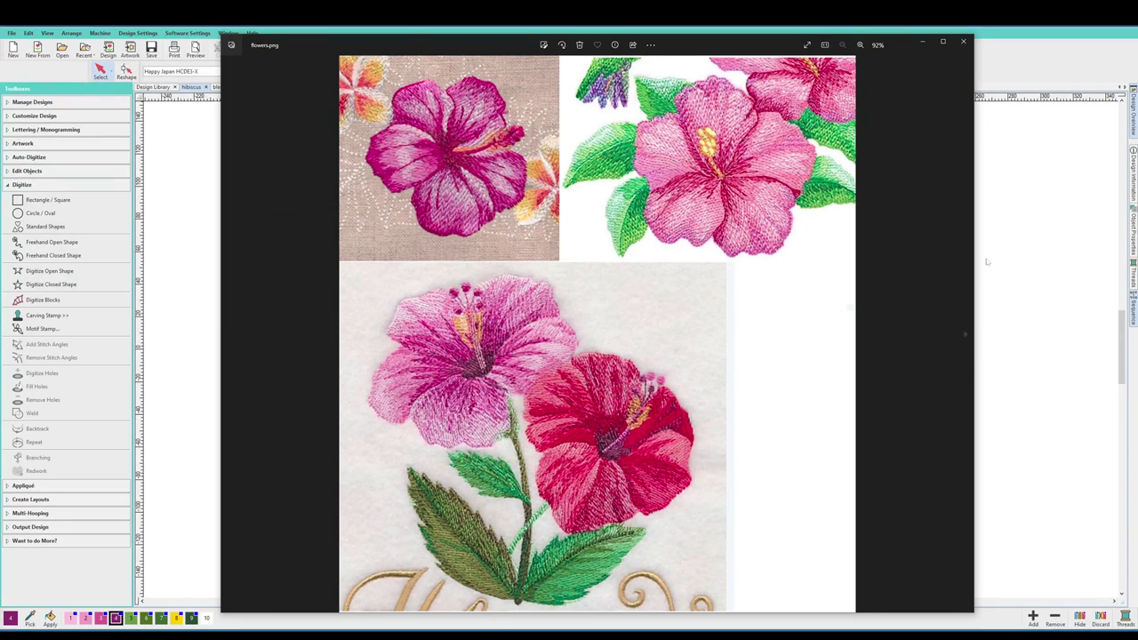
pyautogui.click(1003, 220)
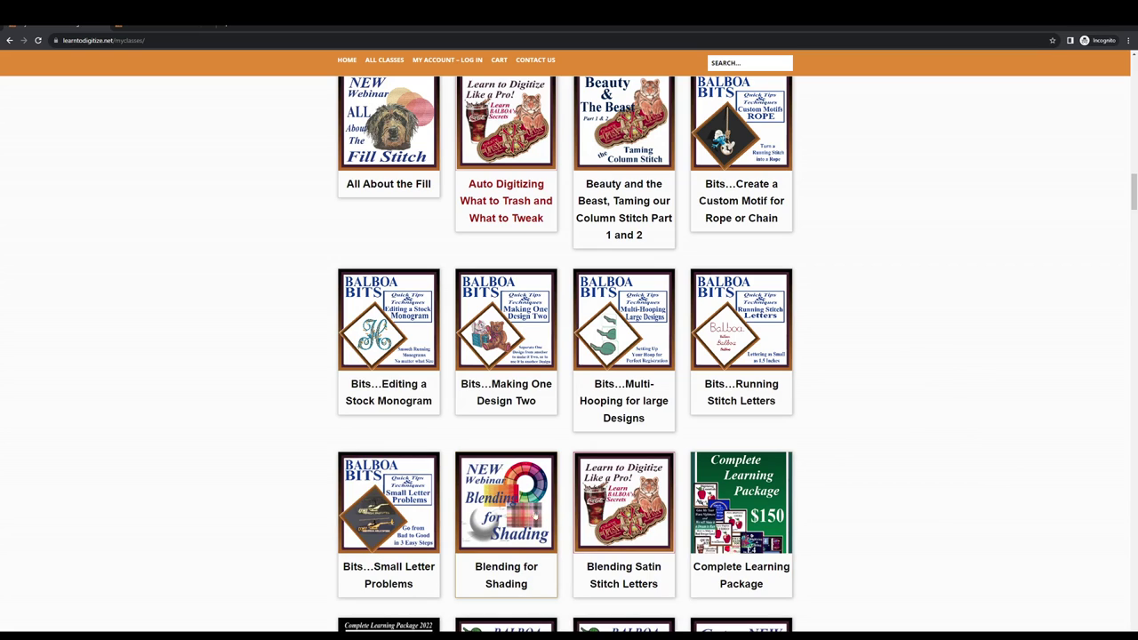
# Step: Look through the webinar and class list on the learntodigitize.net classes page in the browser, and view the site's home page
pyautogui.scroll(3, 801, 459)
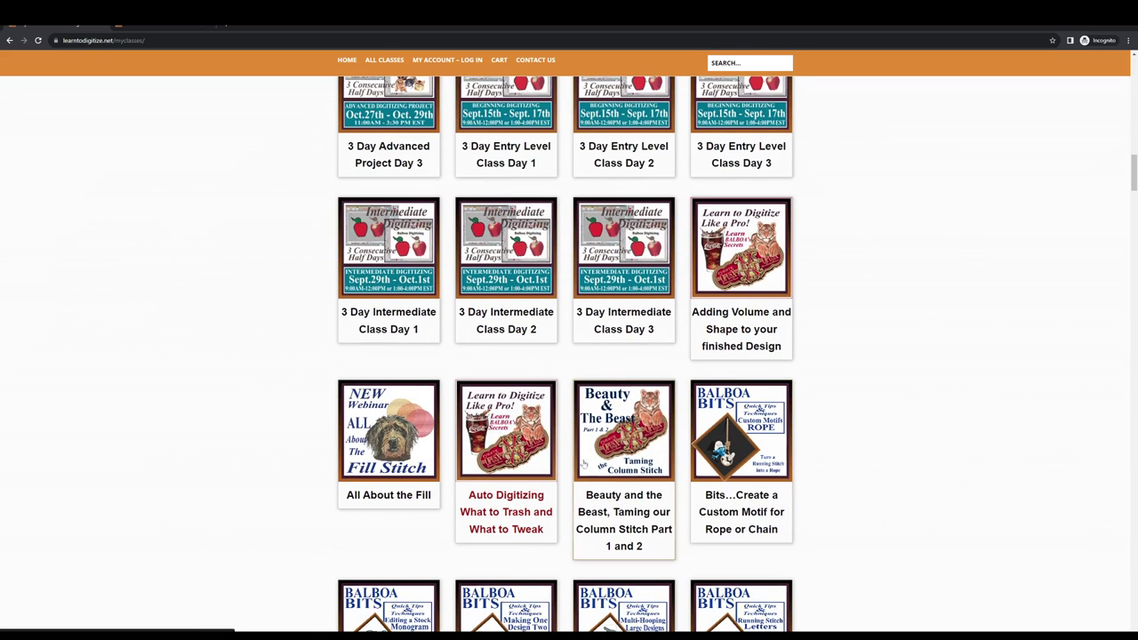
pyautogui.scroll(1, 716, 485)
pyautogui.scroll(3, 717, 484)
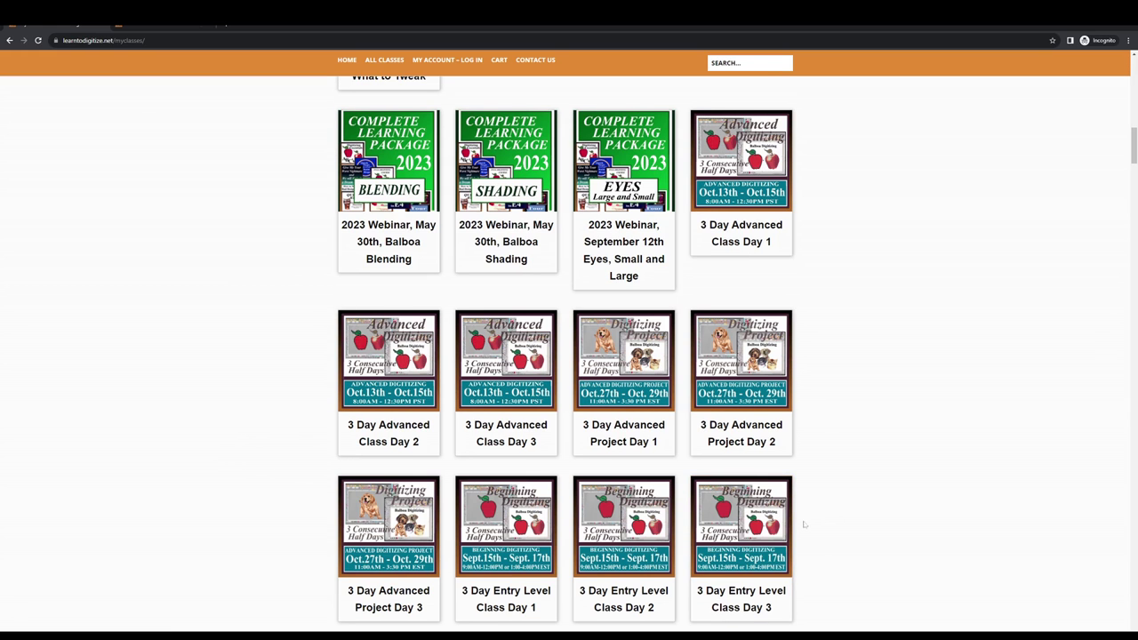
pyautogui.scroll(1, 806, 491)
pyautogui.scroll(2, 716, 391)
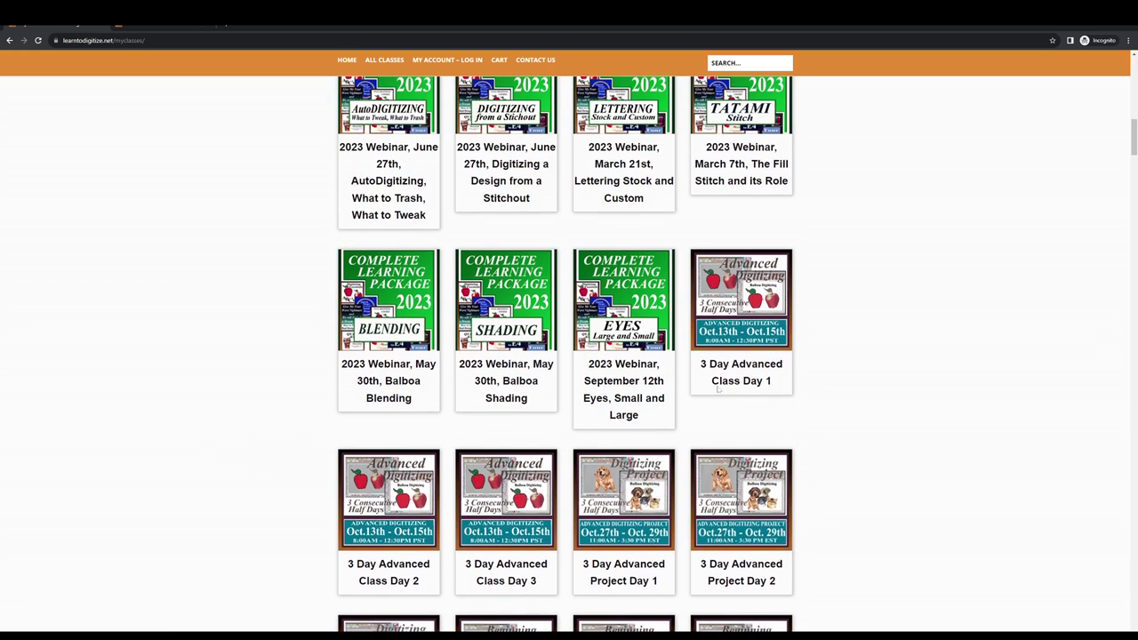
pyautogui.scroll(3, 716, 391)
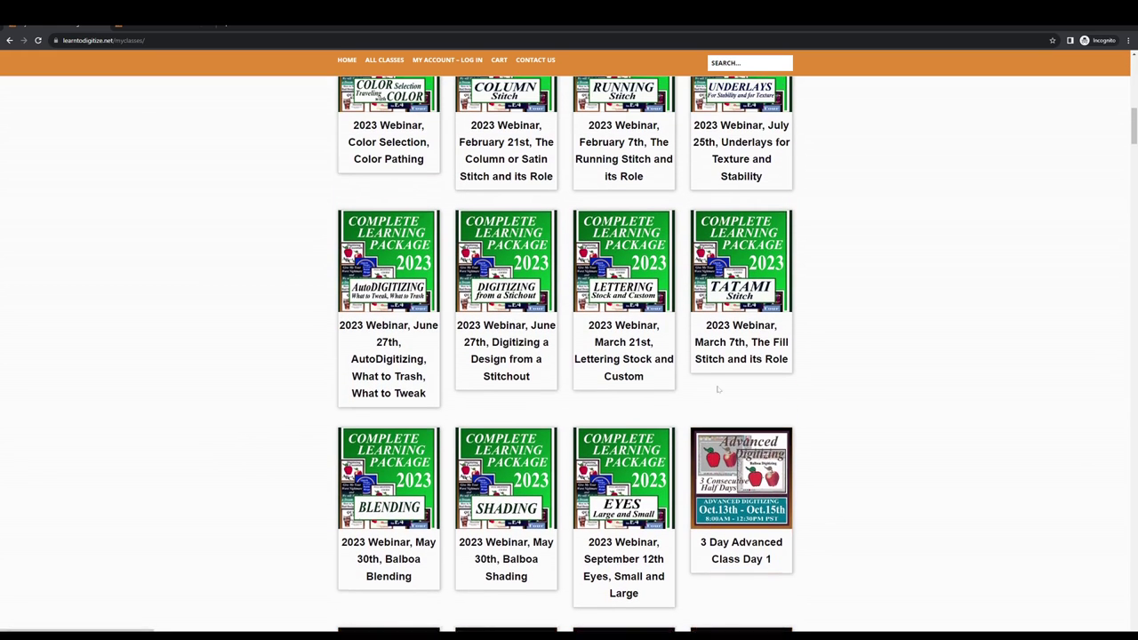
pyautogui.scroll(1, 720, 401)
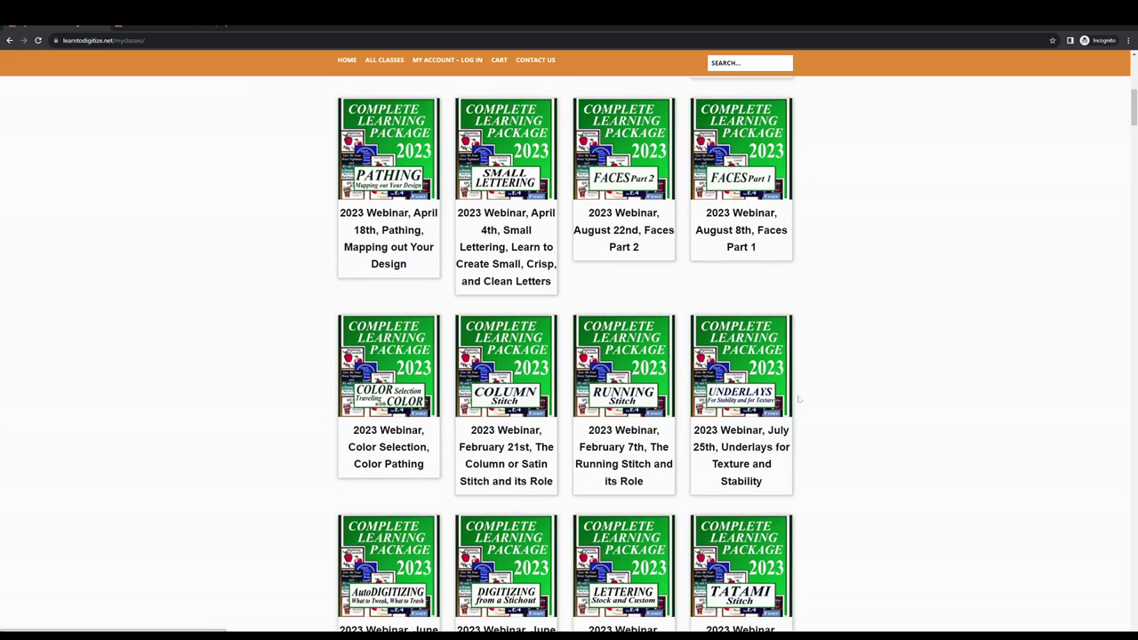
pyautogui.scroll(3, 702, 406)
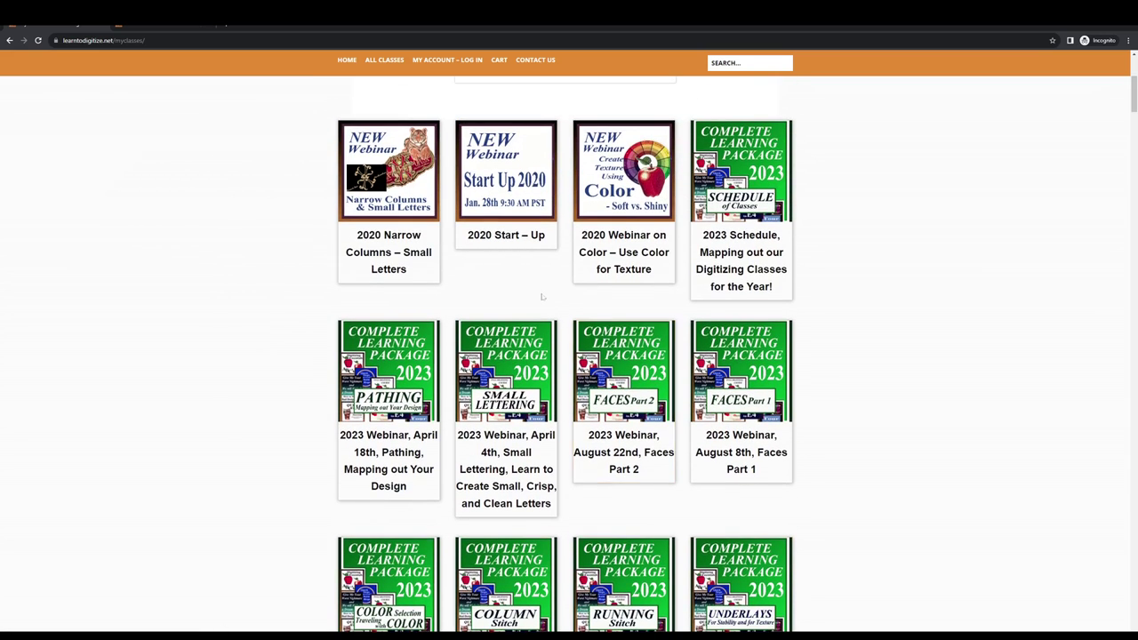
pyautogui.scroll(2, 529, 283)
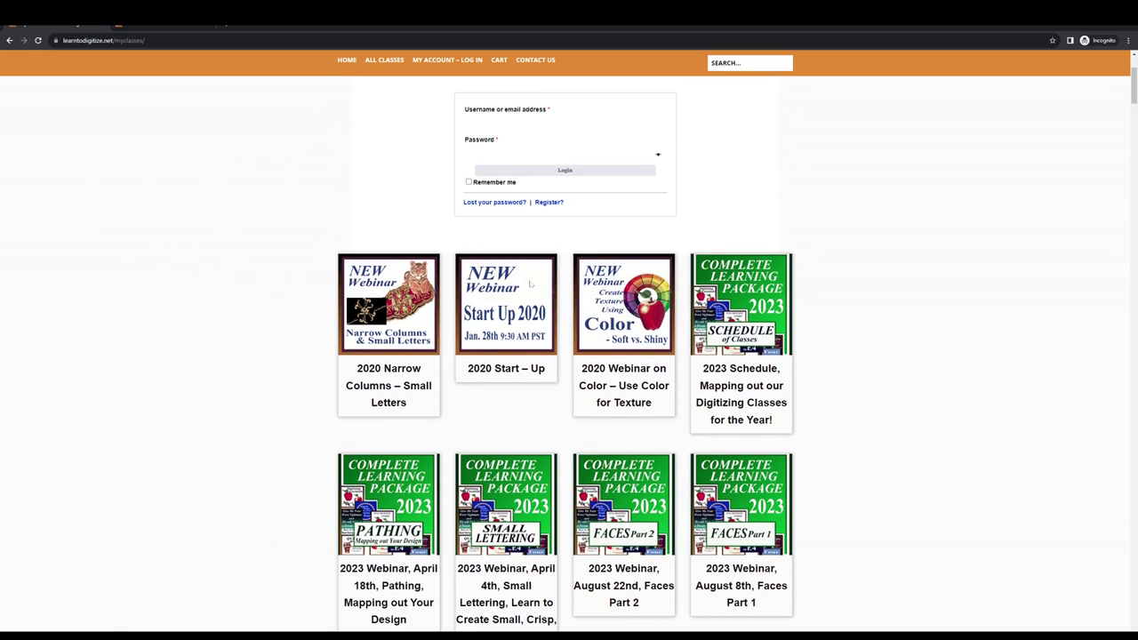
pyautogui.scroll(-3, 529, 284)
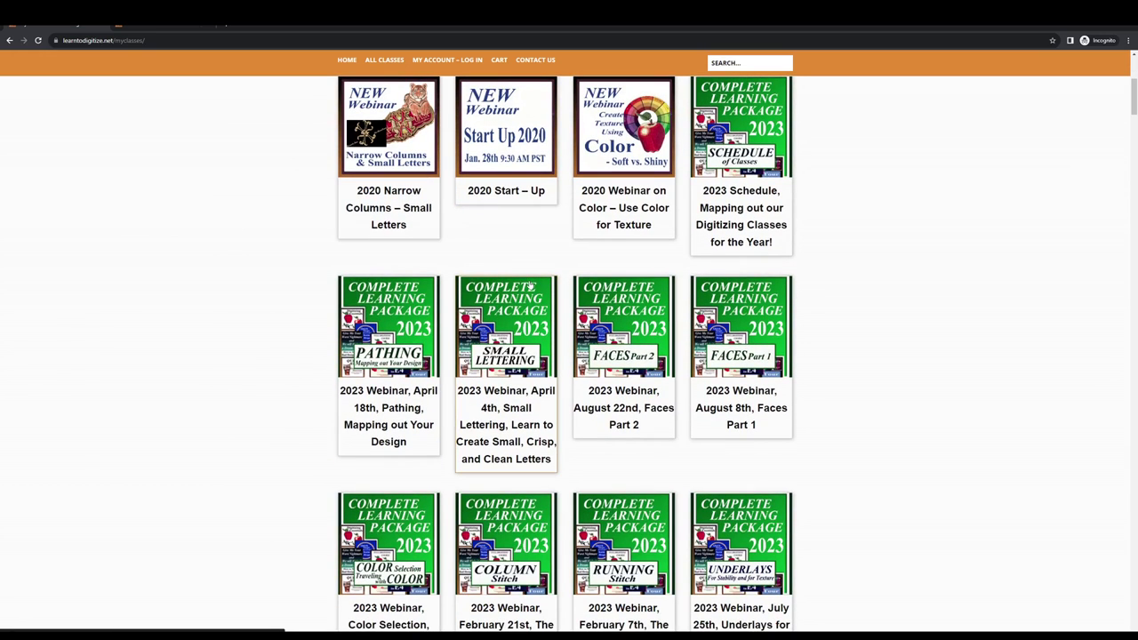
pyautogui.scroll(-1, 529, 284)
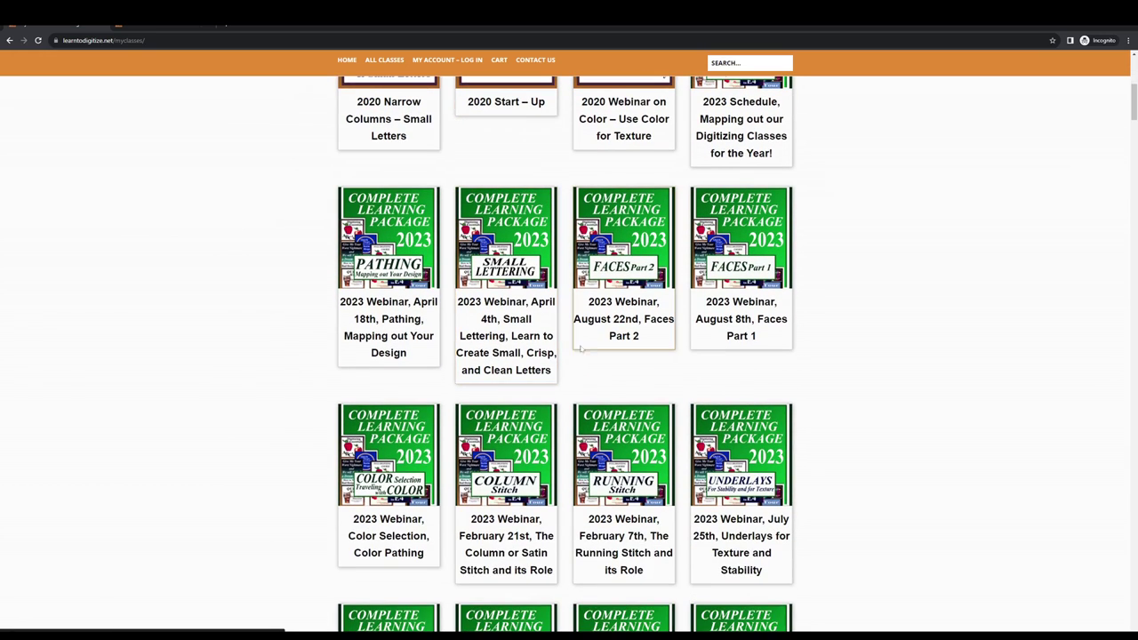
pyautogui.click(125, 27)
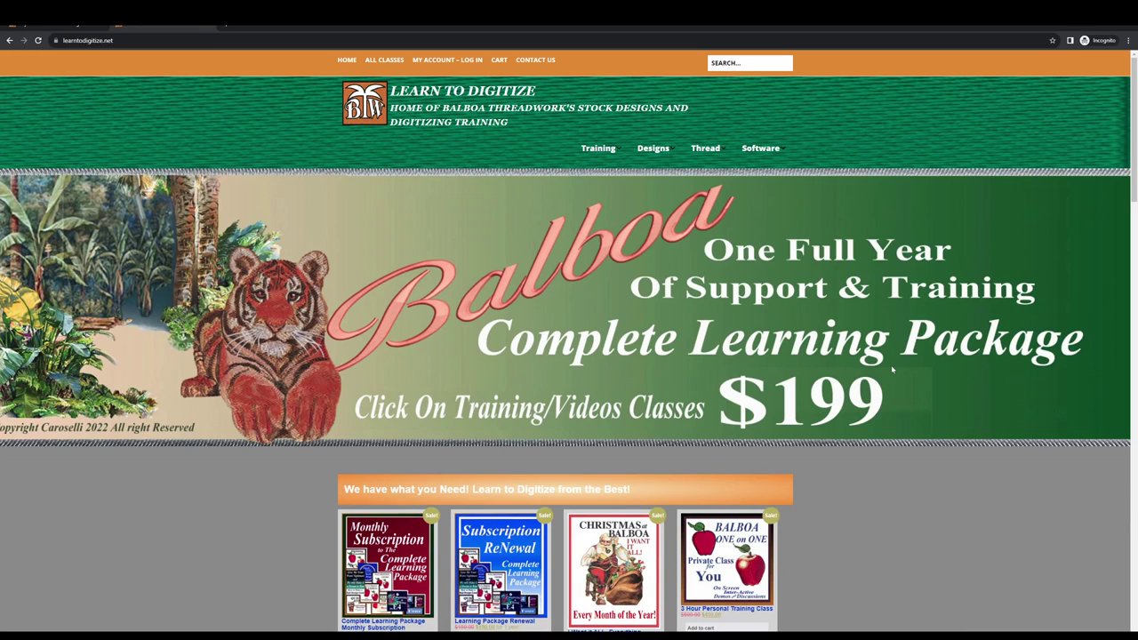